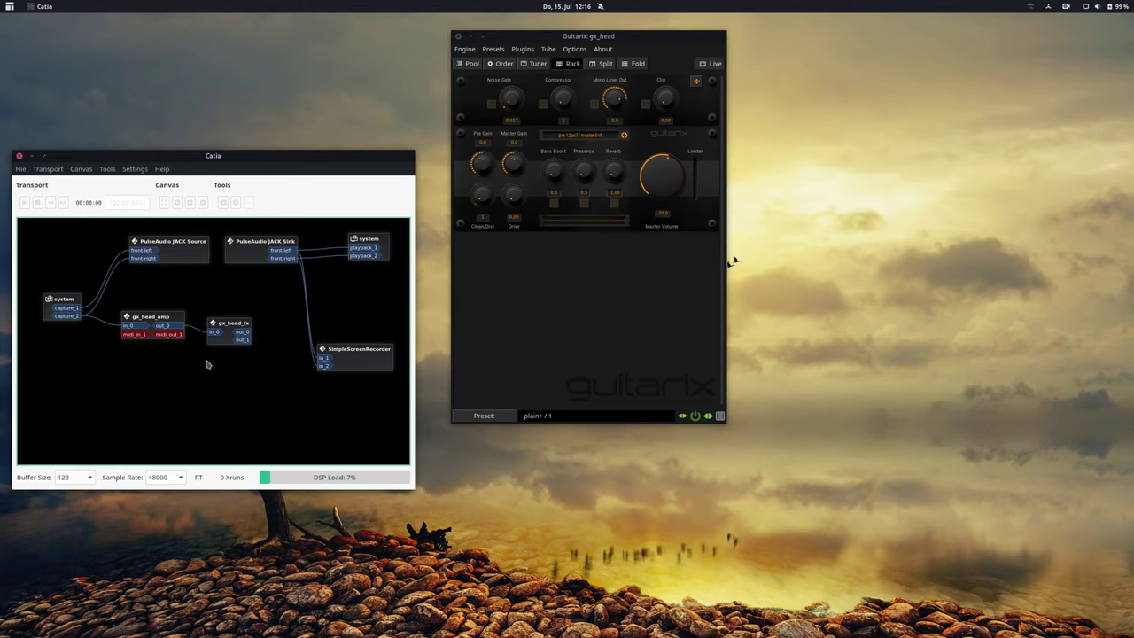
Connect the gx_head_fx outputs out_0 and out_1 to the system inputs playback_1 and playback_2
drag(244, 332, 357, 281)
drag(245, 339, 356, 286)
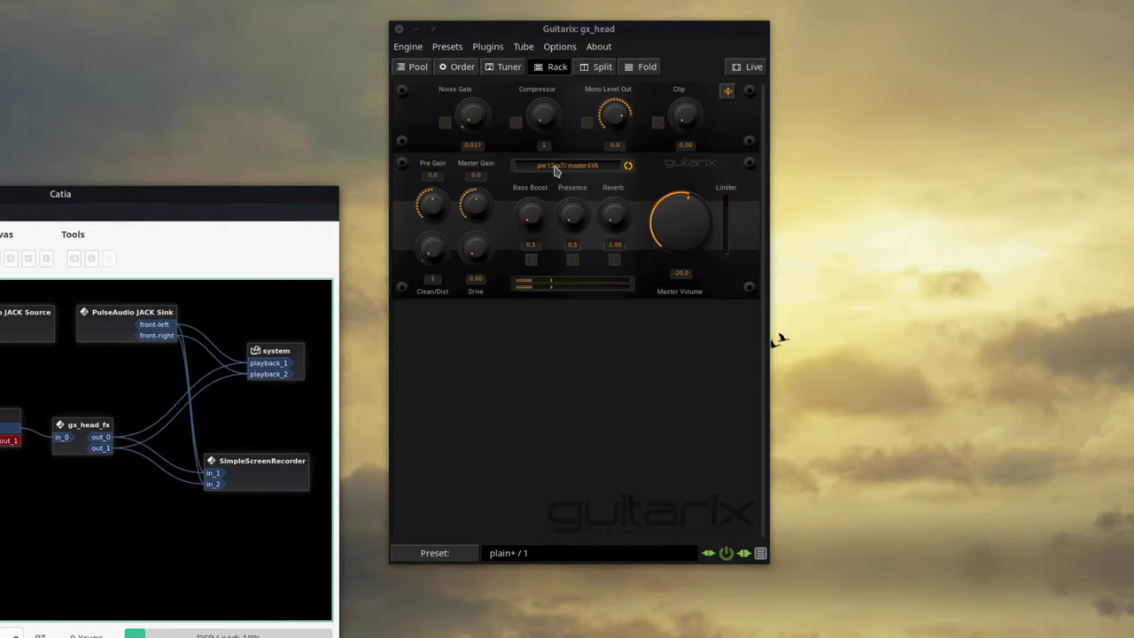
Switch the amp's tube model to 12ax7
click(574, 137)
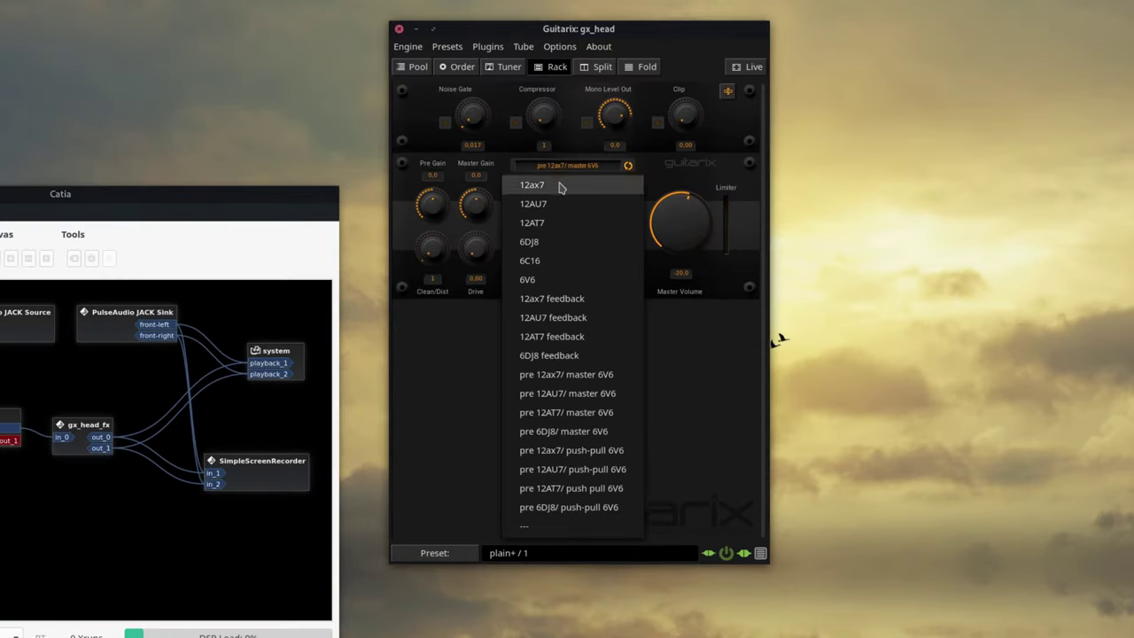
click(560, 187)
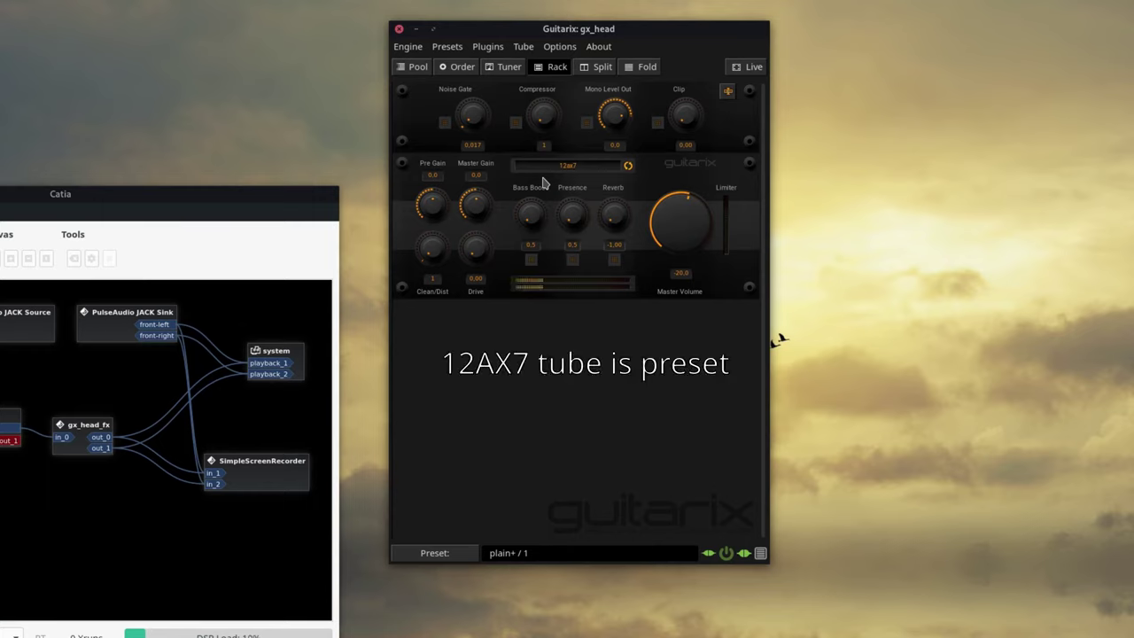
Raise the amp's Master Gain and Pre Gain to 20.0 and lower the Master Volume to about -43
drag(477, 212, 471, 145)
drag(701, 249, 656, 278)
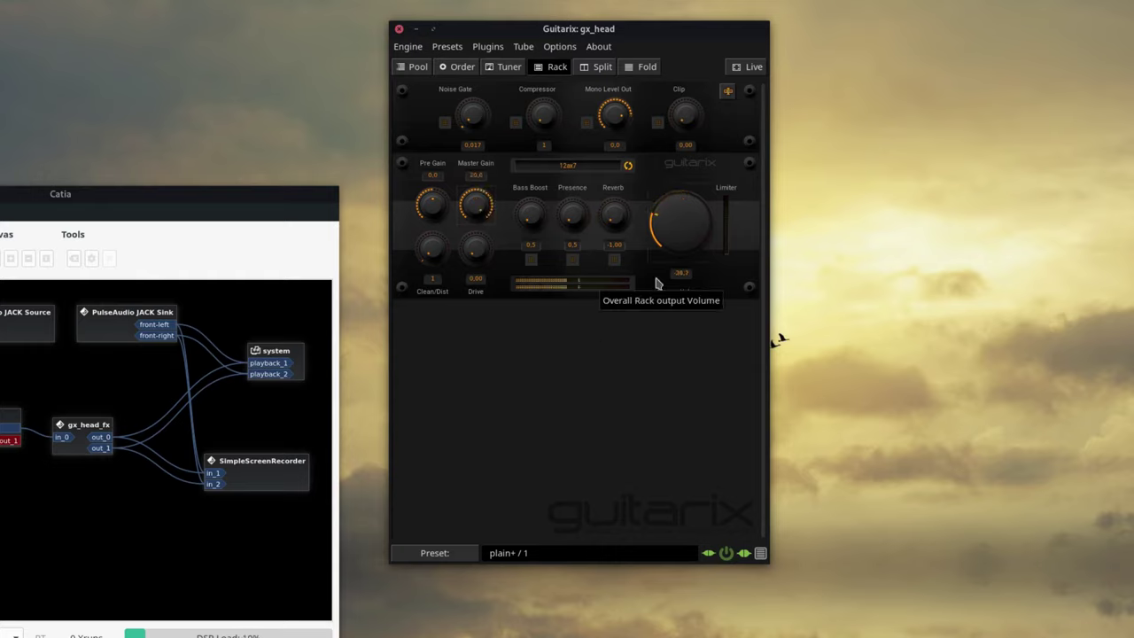
drag(442, 205, 426, 175)
drag(682, 237, 687, 253)
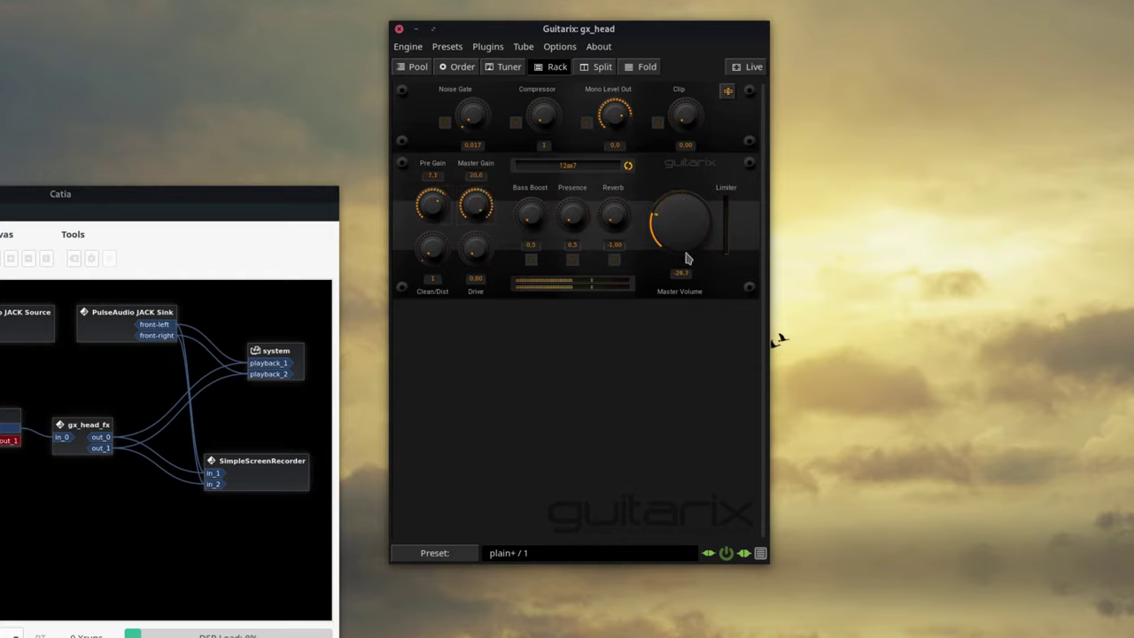
drag(436, 199, 505, 140)
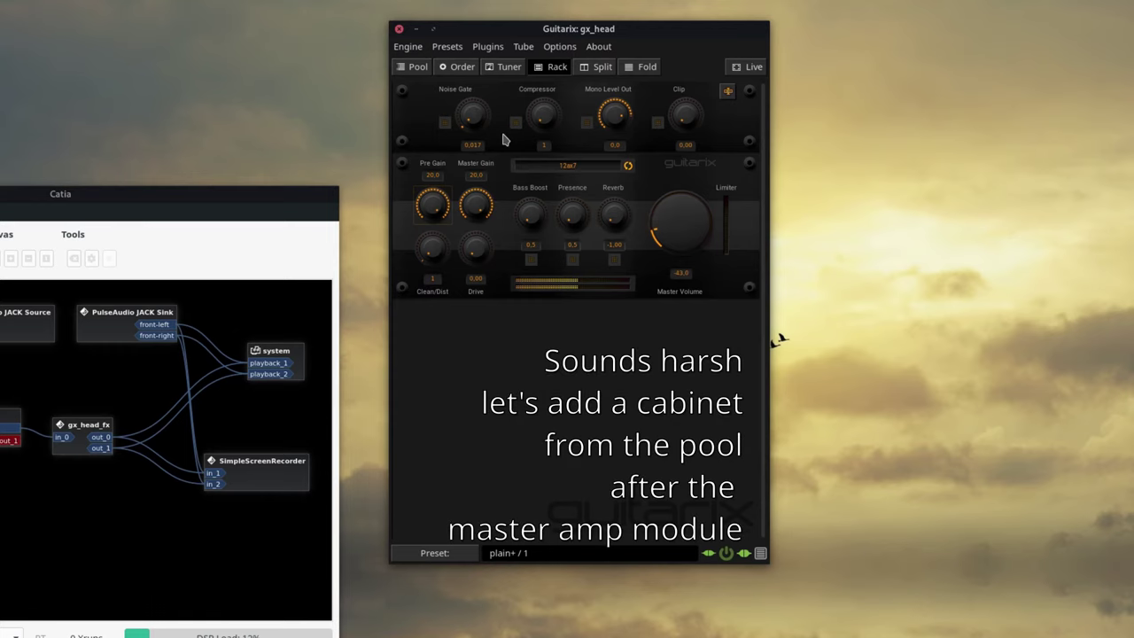
Add the mono Cabinet module from the pool's Tone Control group below the amp and enable it
click(417, 67)
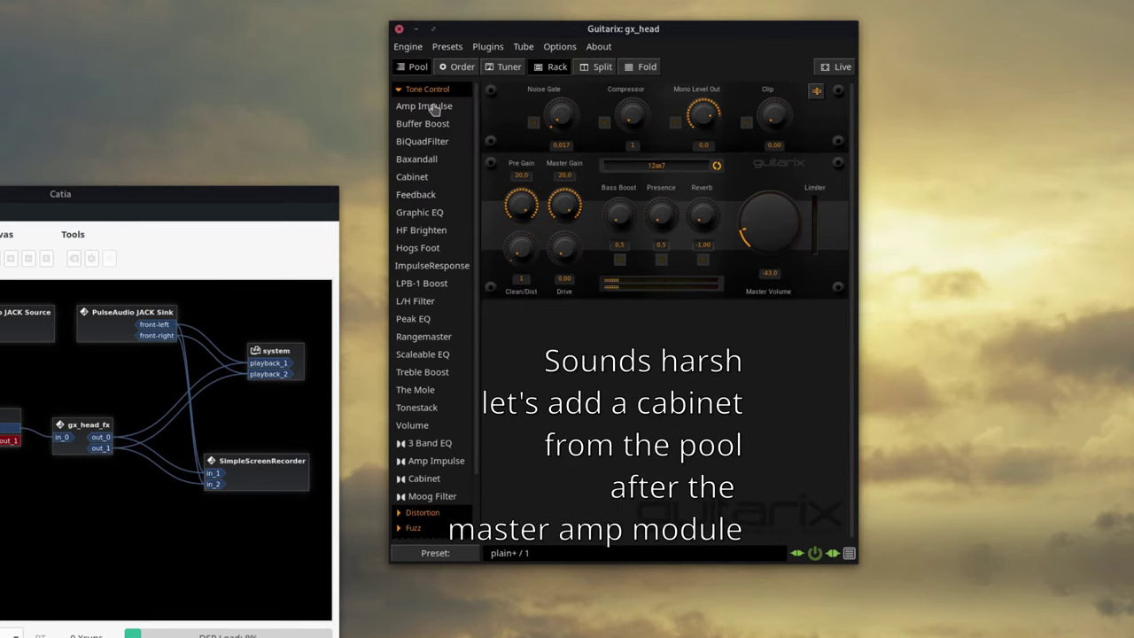
drag(424, 177, 582, 293)
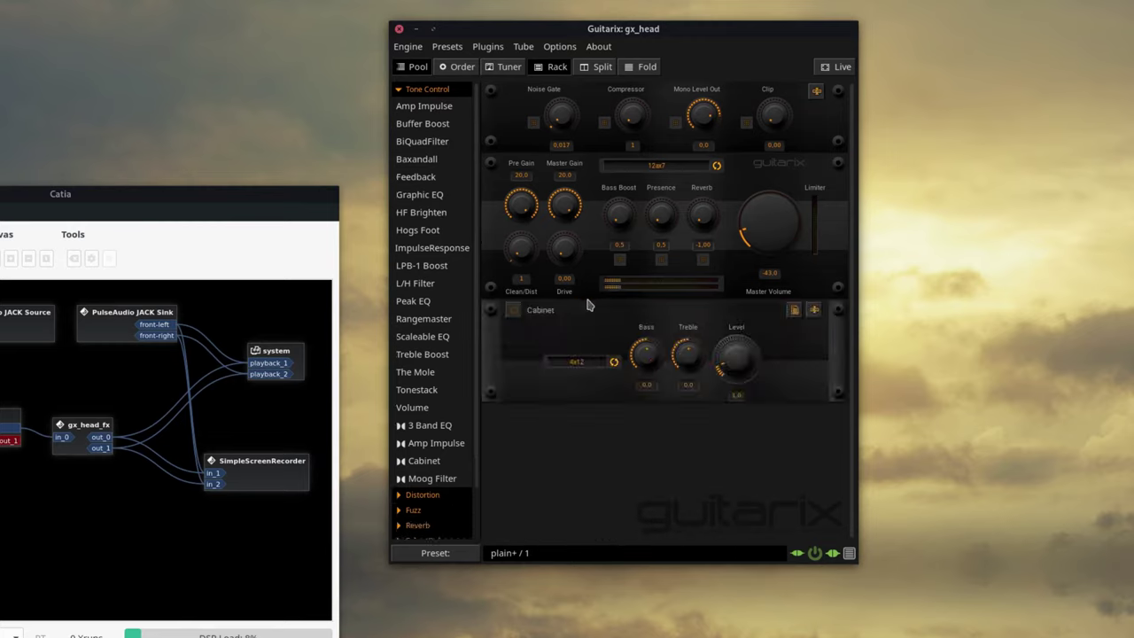
click(515, 311)
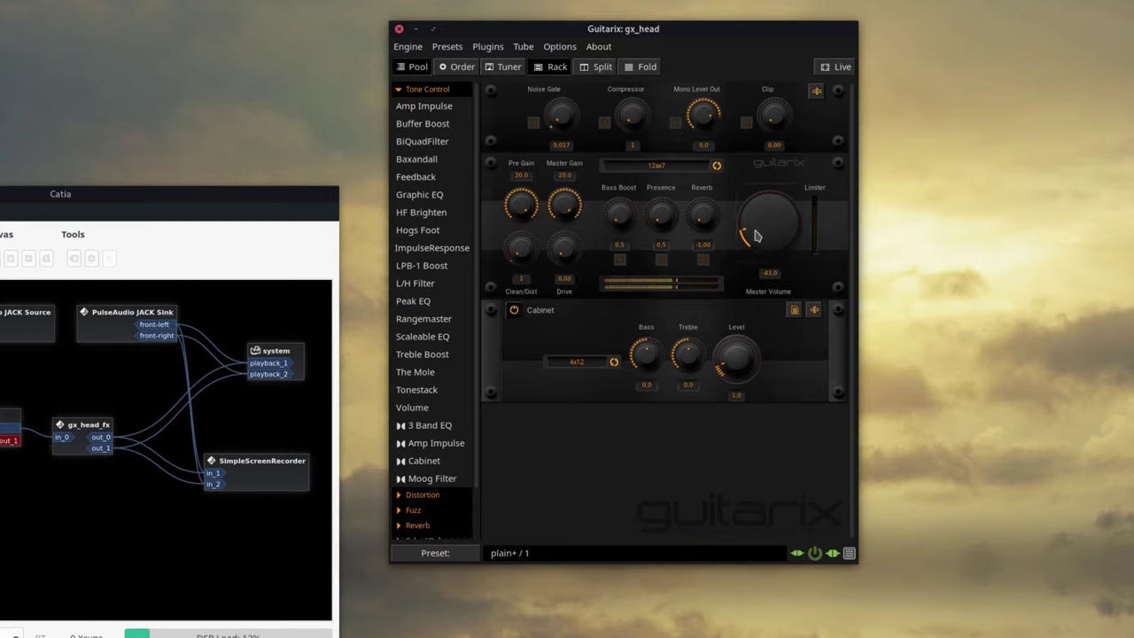
Lower the Master Volume to about -48 and reduce the Pre Gain to 14.6
drag(755, 230, 756, 241)
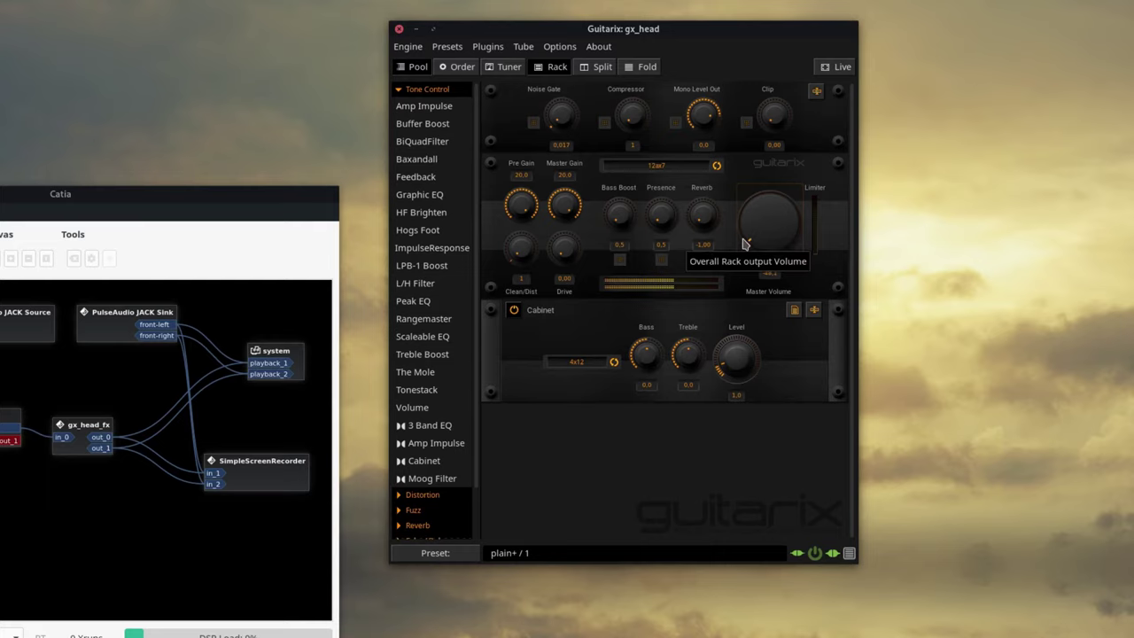
drag(524, 211, 527, 229)
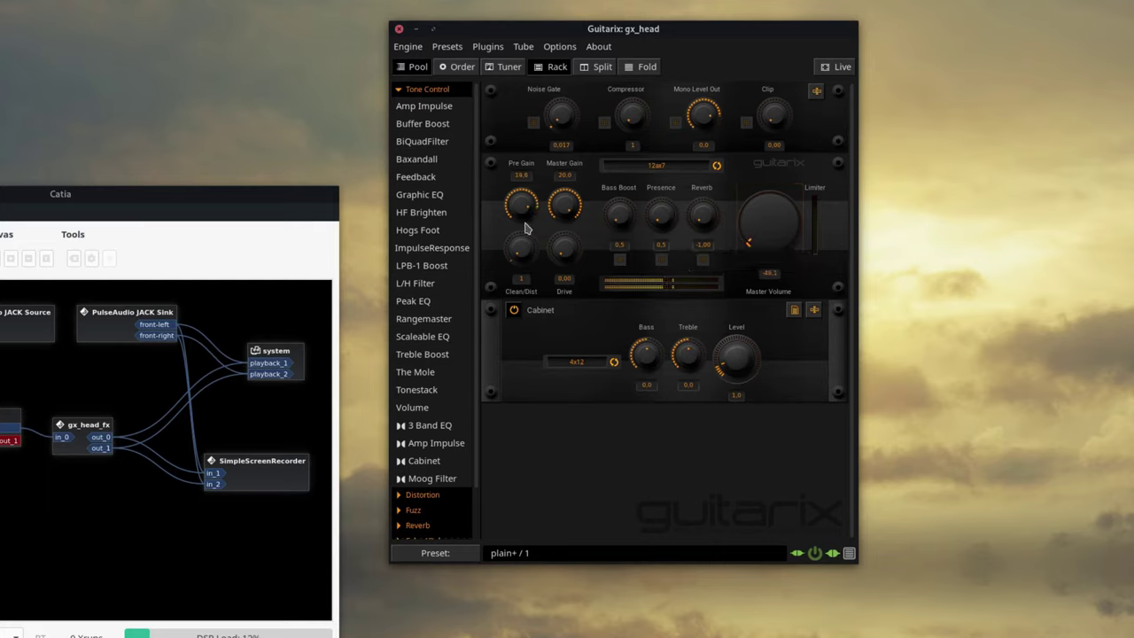
Compare the sound with the cabinet off and on, and try another cabinet impulse before returning to 4x12
click(514, 311)
click(514, 311)
scroll(597, 368, down, 1)
click(589, 362)
click(571, 456)
click(582, 363)
click(584, 403)
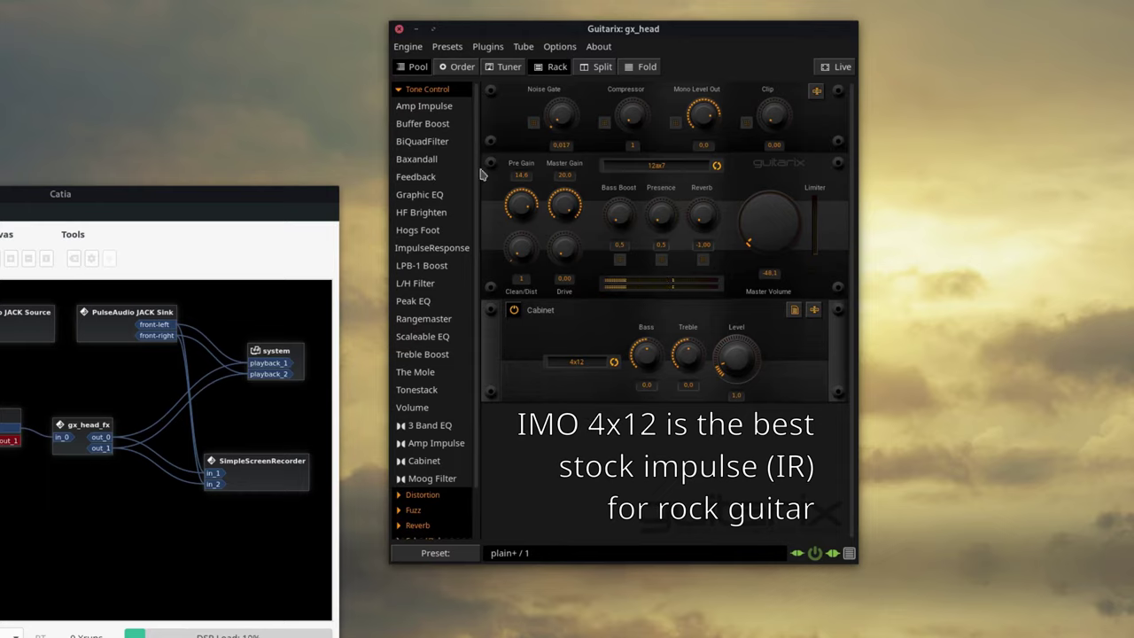
Lower the Master Gain to about 2.4 and the Pre Gain to 3.9, and raise the Master Volume to about -20.5
drag(563, 218, 566, 262)
drag(536, 219, 530, 248)
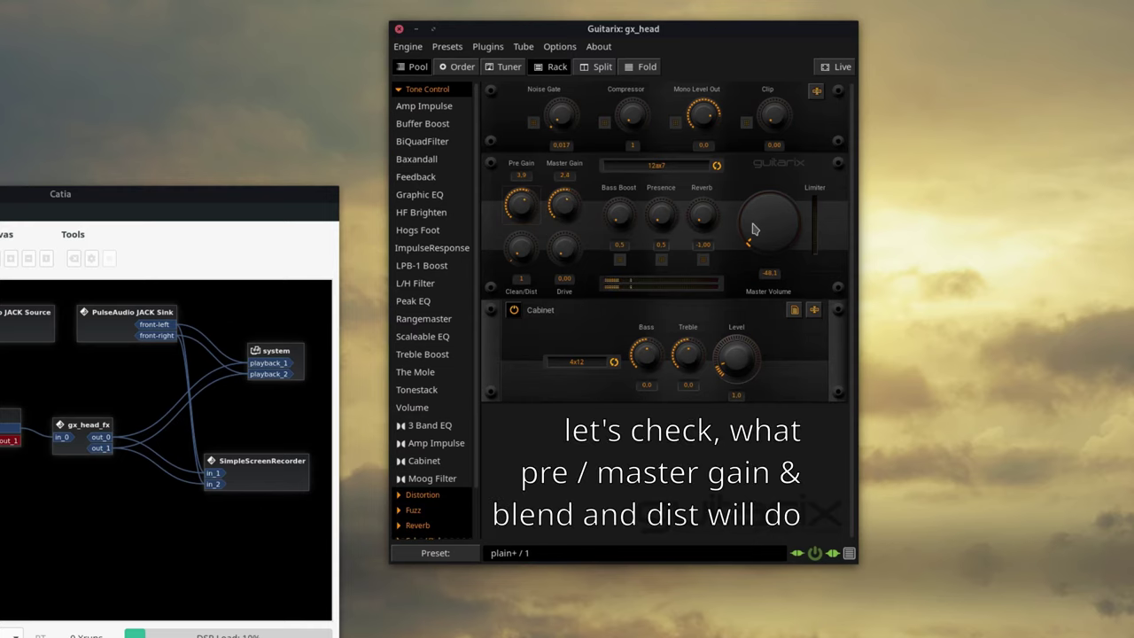
drag(753, 228, 735, 188)
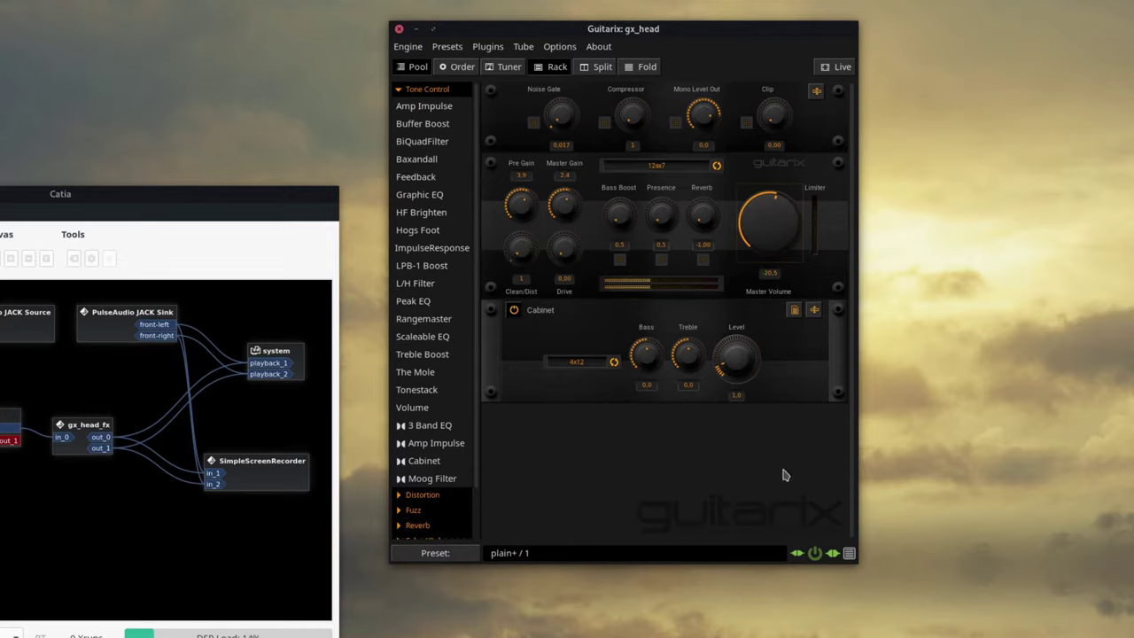
Enlarge the Guitarix window and try different Clean/Dist and Drive amounts, ending with Drive at 0.01 and Master Volume at about -27
drag(857, 563, 1042, 637)
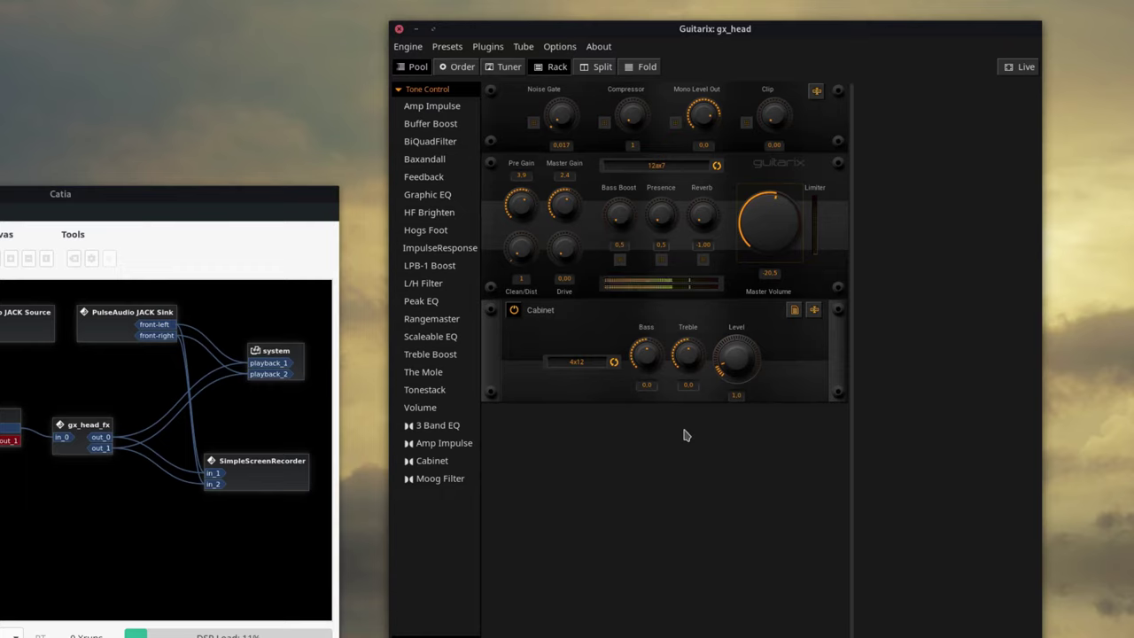
drag(574, 248, 566, 208)
drag(512, 261, 523, 209)
drag(766, 228, 766, 247)
drag(558, 246, 568, 222)
drag(521, 248, 529, 4)
drag(578, 256, 567, 205)
drag(564, 247, 564, 373)
drag(530, 247, 532, 372)
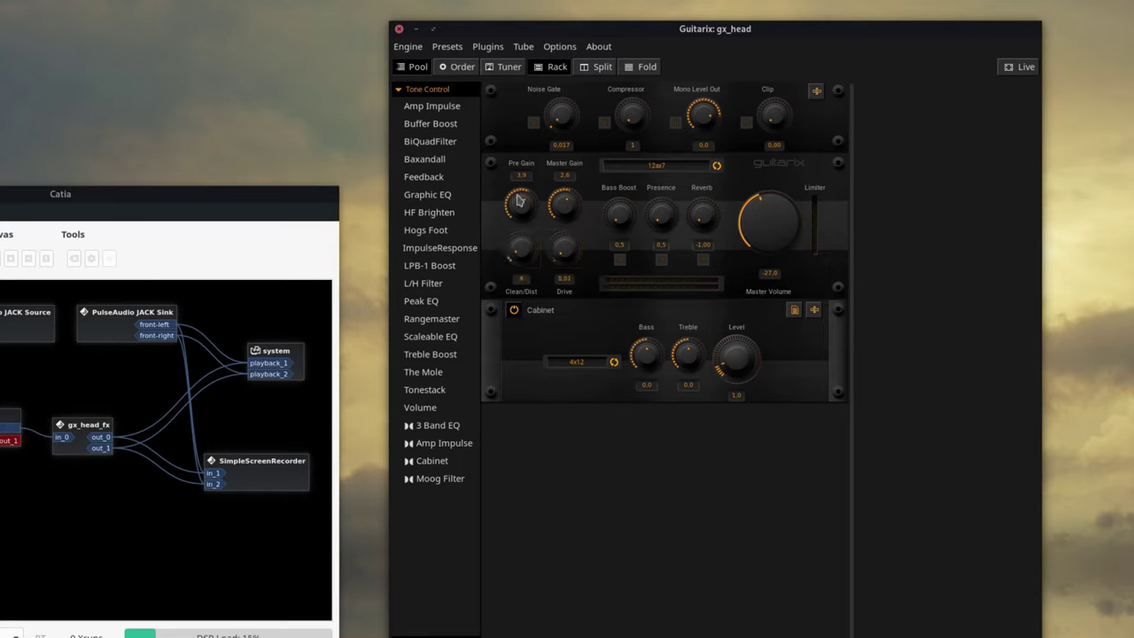
Try the Pre Gain between 20.0 and -3.5, with Master Gain 20.0, Clean/Dist 100, Drive 1.00 and Master Volume about -39.8
drag(519, 211, 518, 35)
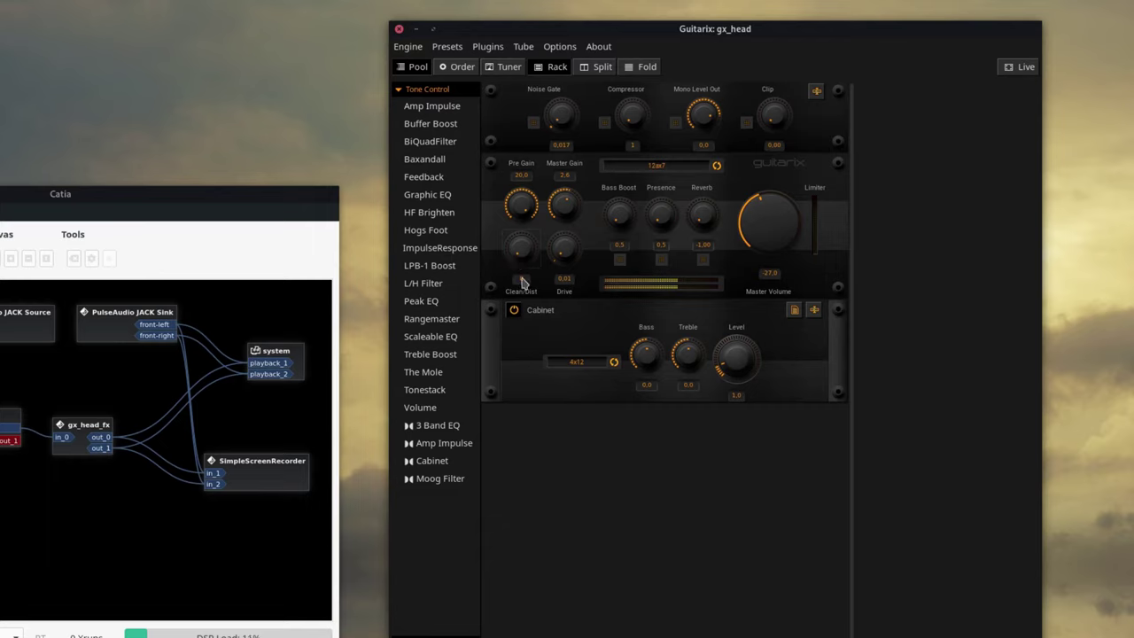
drag(522, 206, 531, 306)
click(571, 216)
drag(781, 221, 763, 224)
drag(536, 209, 558, 220)
click(523, 256)
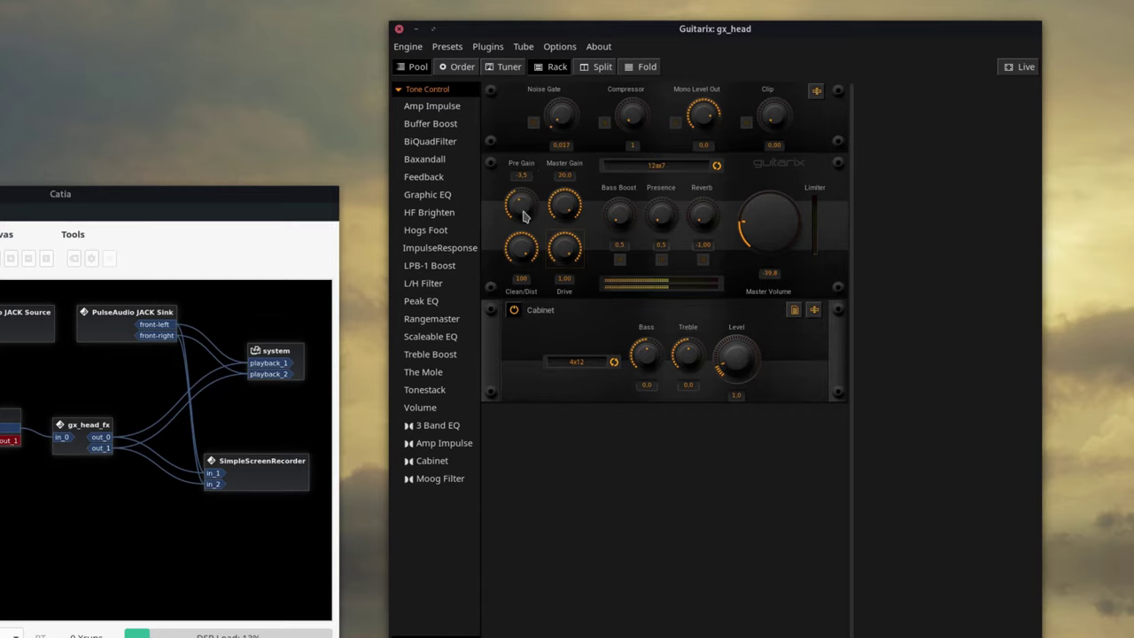
Raise the Pre Gain to 15.3 and lower the Master Volume to about -45.9
drag(527, 217, 531, 200)
drag(793, 237, 792, 248)
drag(514, 209, 514, 197)
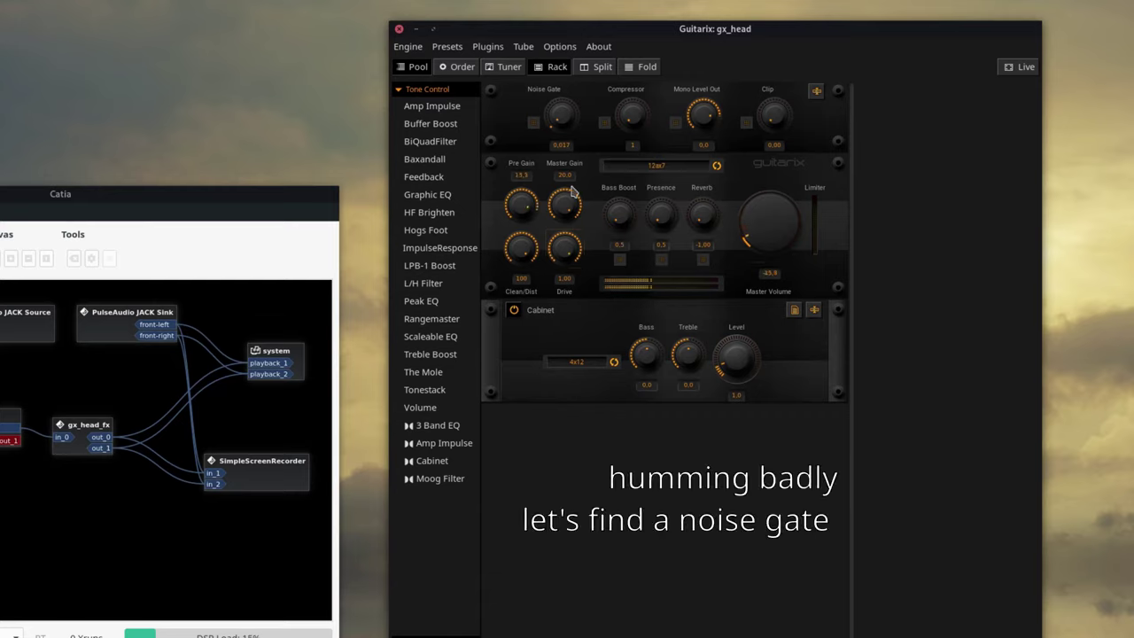
Enable the built-in Noise Gate and raise its threshold to 0.310
click(534, 123)
click(560, 48)
click(561, 51)
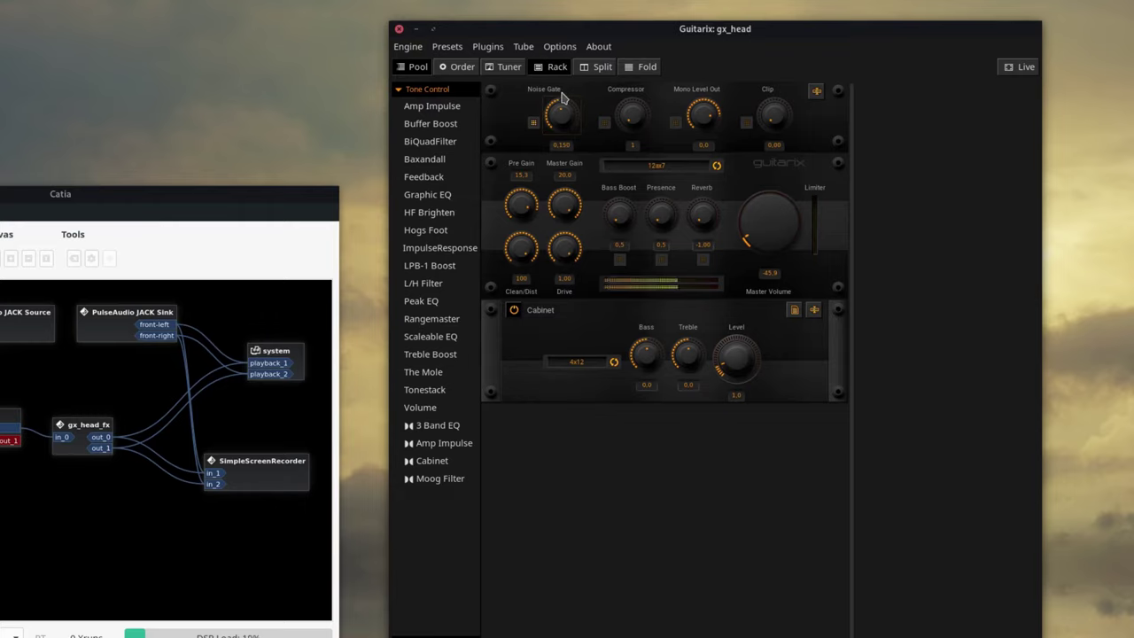
drag(559, 97, 559, 54)
Add the abGate module from the pool's Misc group above the amp and disable the built-in Noise Gate
click(414, 636)
drag(418, 221, 538, 165)
click(534, 123)
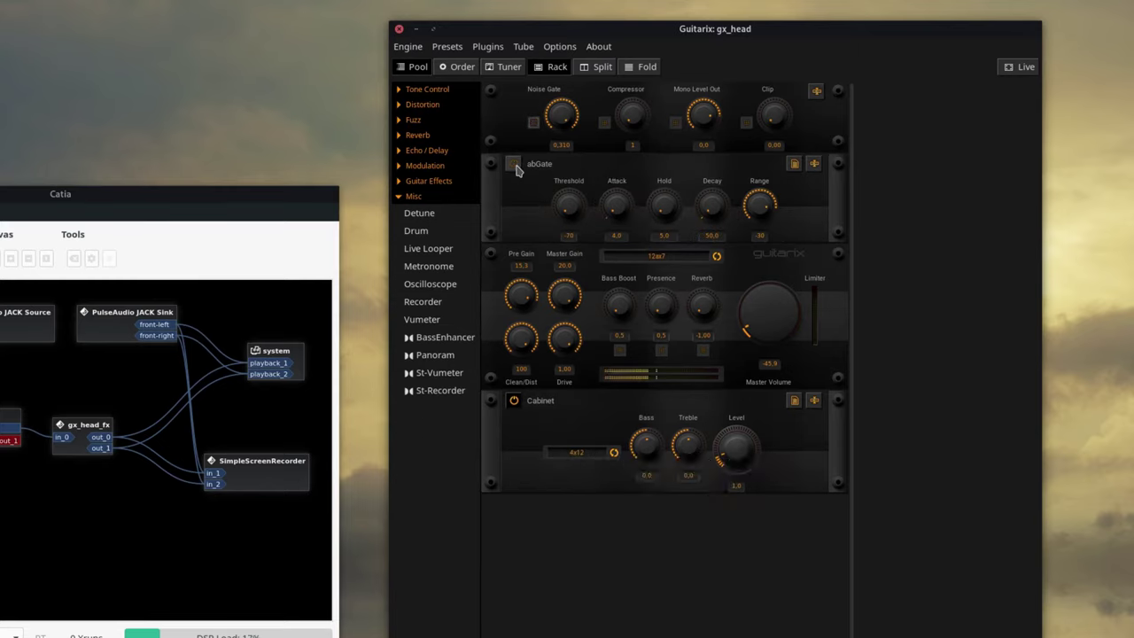
Set the abGate Range to -57, enable the module and raise its Threshold to -45
click(797, 167)
click(803, 180)
drag(759, 209, 767, 265)
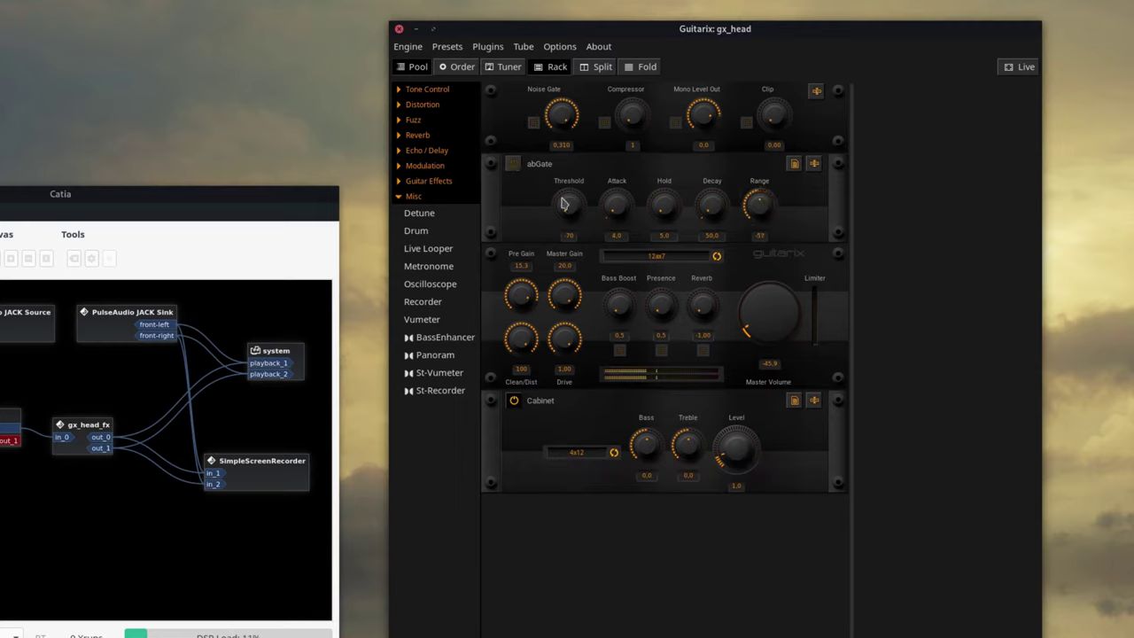
click(514, 164)
drag(576, 208, 550, 193)
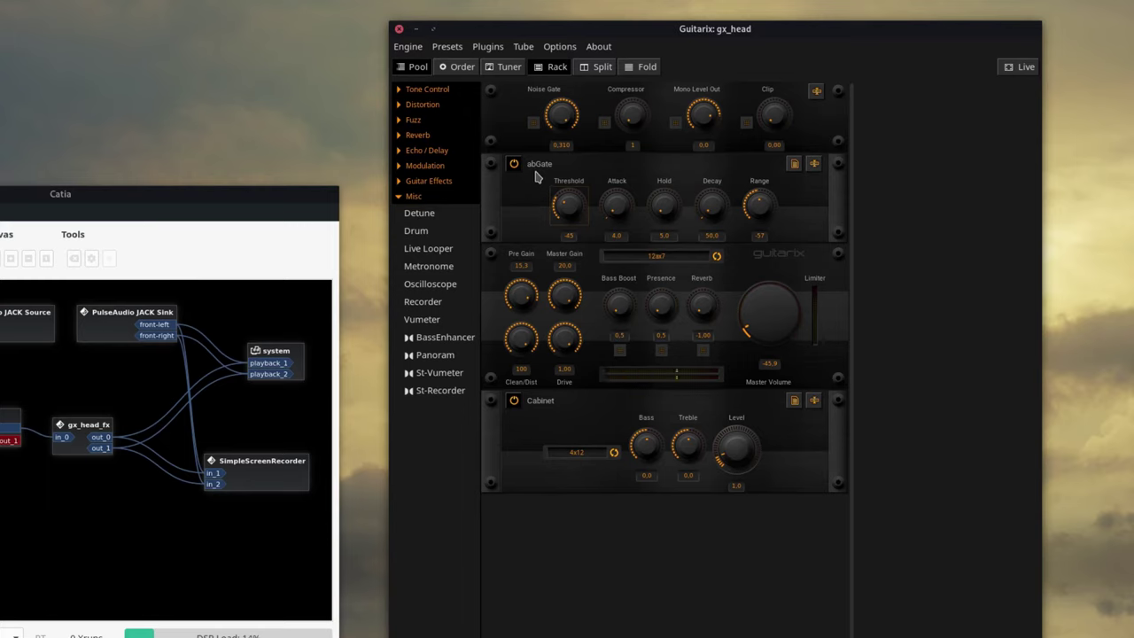
Audition the 12AU7, 12AT7, 6DJ8, 6C16 and 6V6 tubes in turn, lowering the Master Volume to about -50.9
click(666, 261)
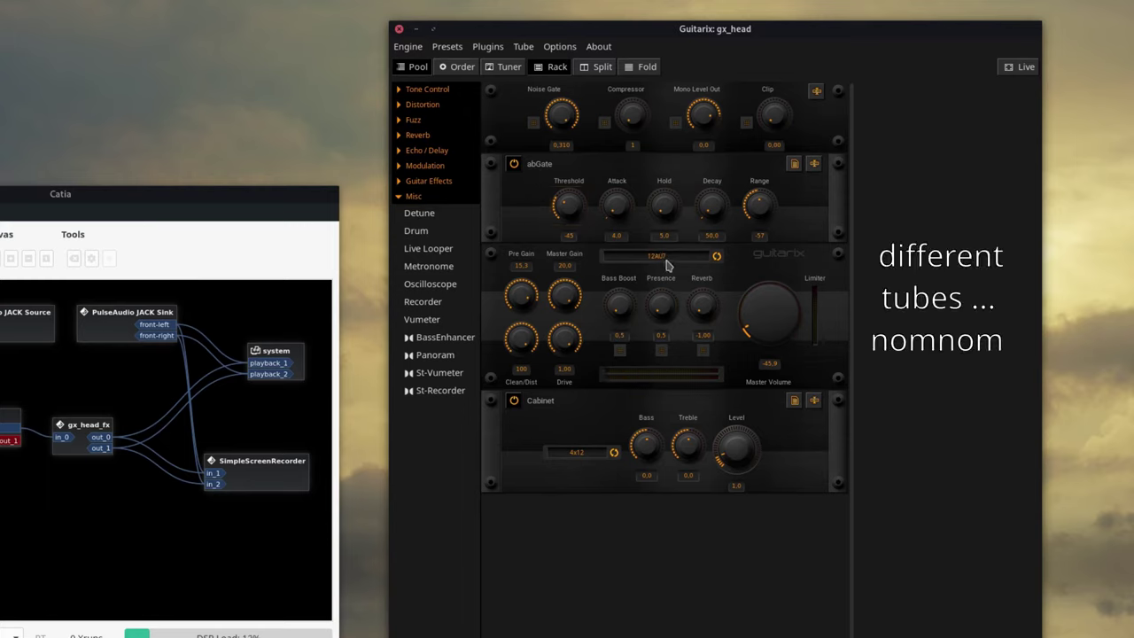
scroll(671, 257, down, 1)
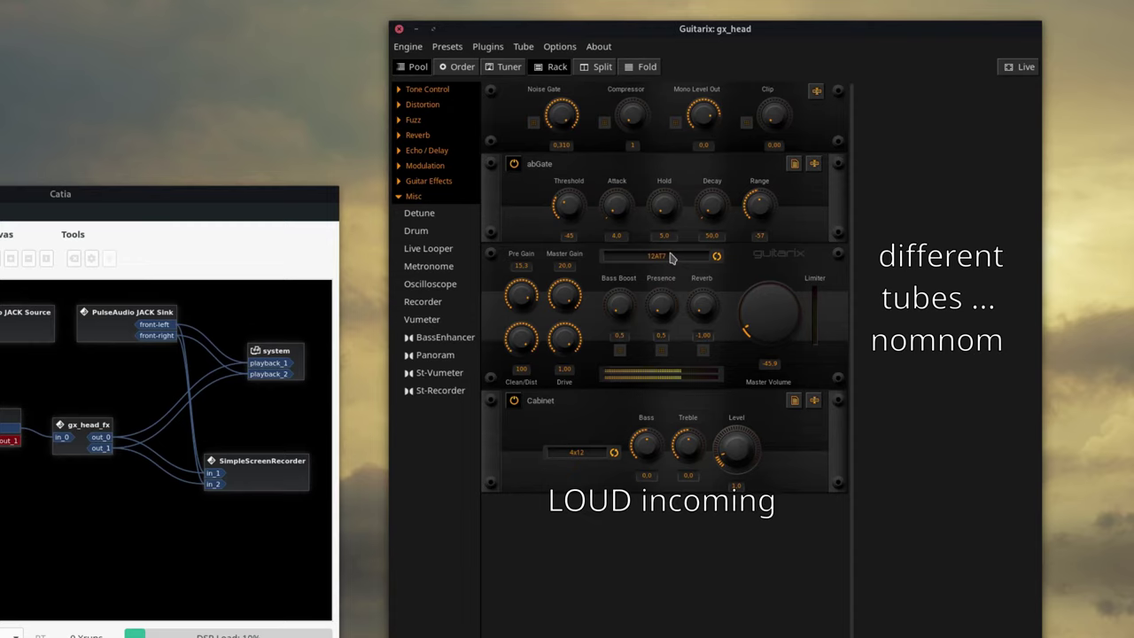
click(673, 258)
click(758, 330)
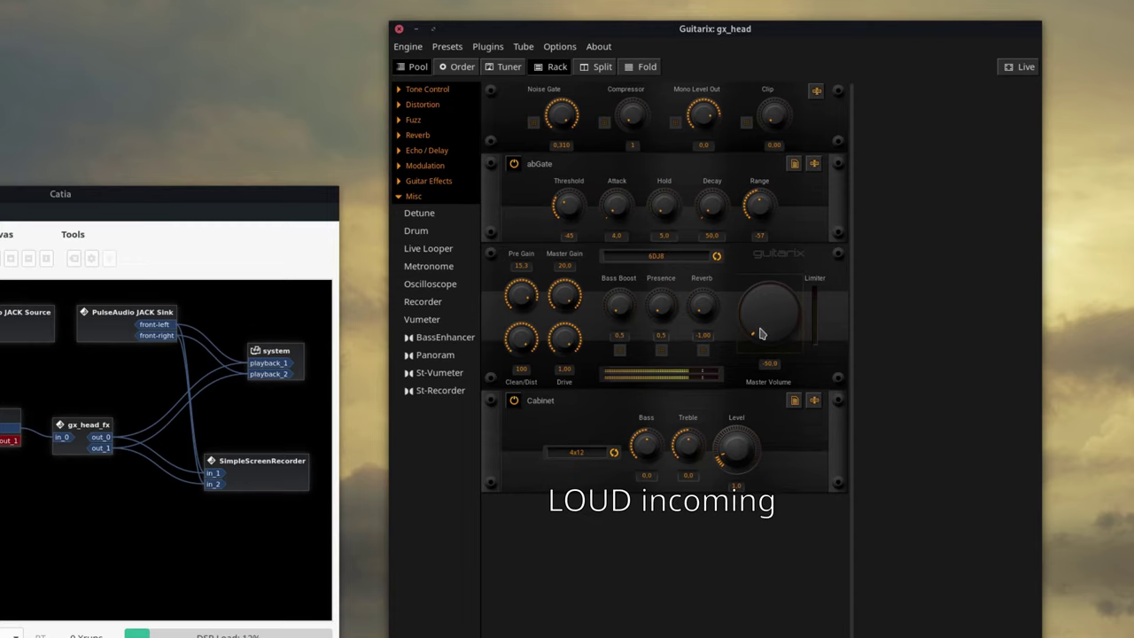
scroll(691, 257, down, 1)
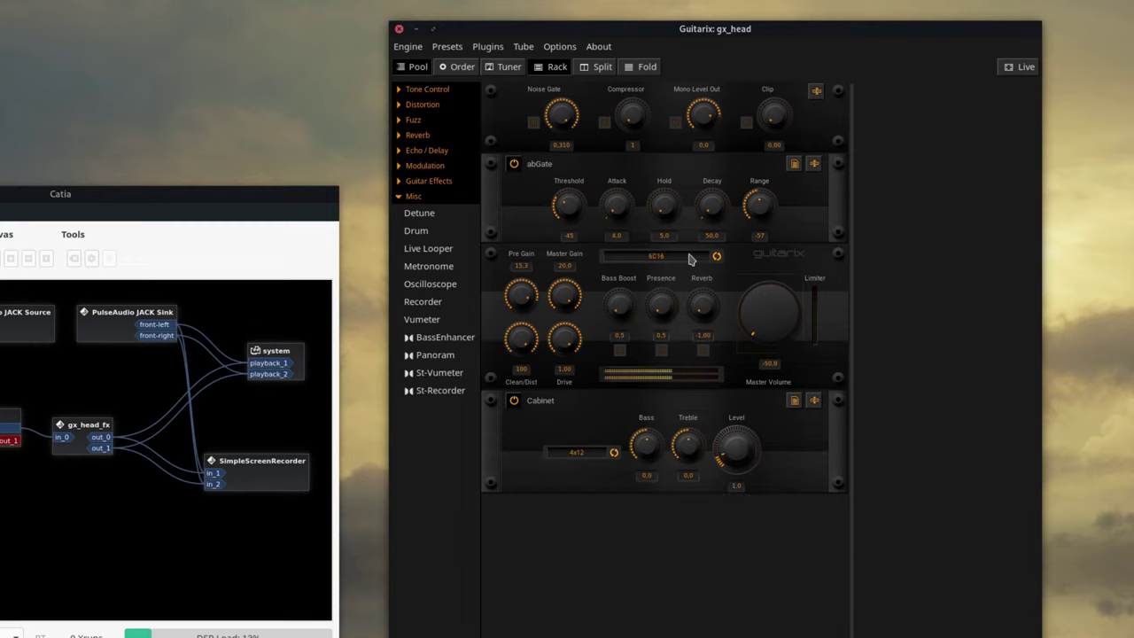
scroll(689, 257, down, 1)
Raise the Master Volume to about -26.8 for the 6V6 tube
drag(768, 306, 753, 266)
key(Up)
key(Up)
key(Up)
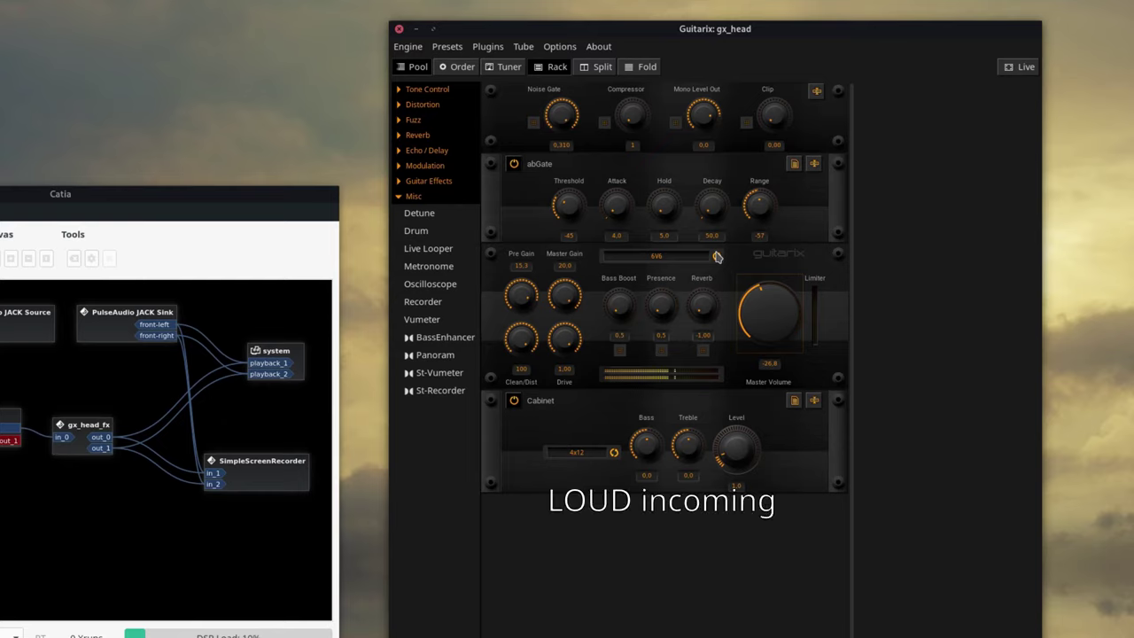
Audition the feedback tube models, ending on pre 12ax7/ master 6V6, with the Master Volume lowered to about -37.6
click(655, 256)
drag(752, 288, 754, 300)
scroll(756, 310, down, 4)
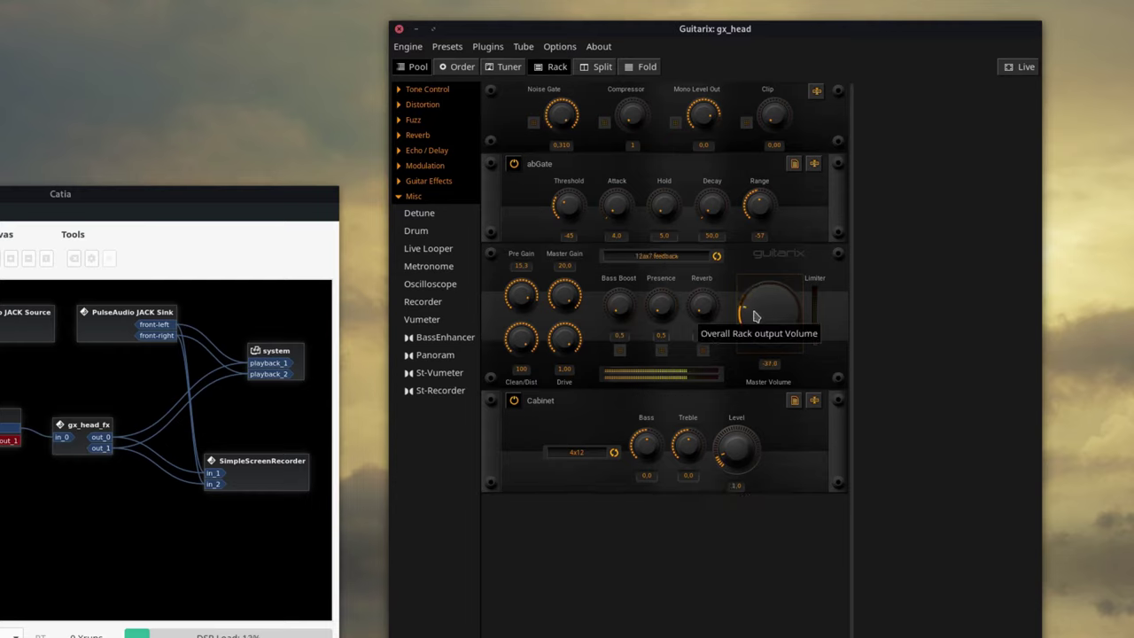
scroll(679, 259, down, 1)
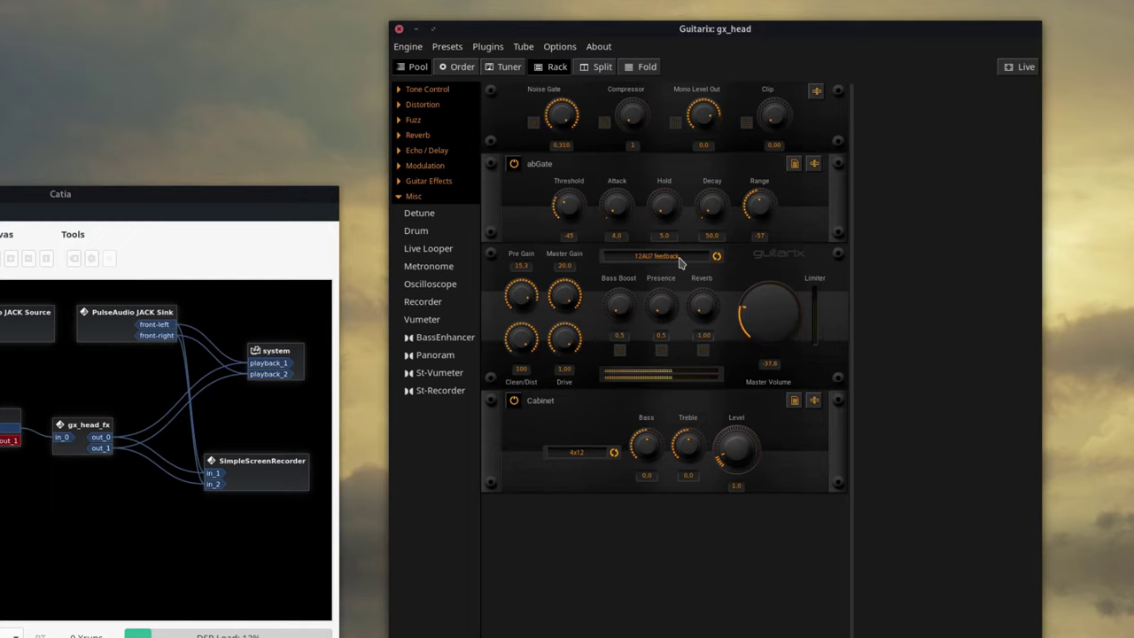
scroll(677, 259, down, 1)
scroll(678, 257, down, 1)
Set the amp's Drive to 0.45, Clean/Dist to 0 and Pre Gain to -1.1
drag(572, 341, 577, 410)
drag(536, 347, 590, 469)
right_click(562, 365)
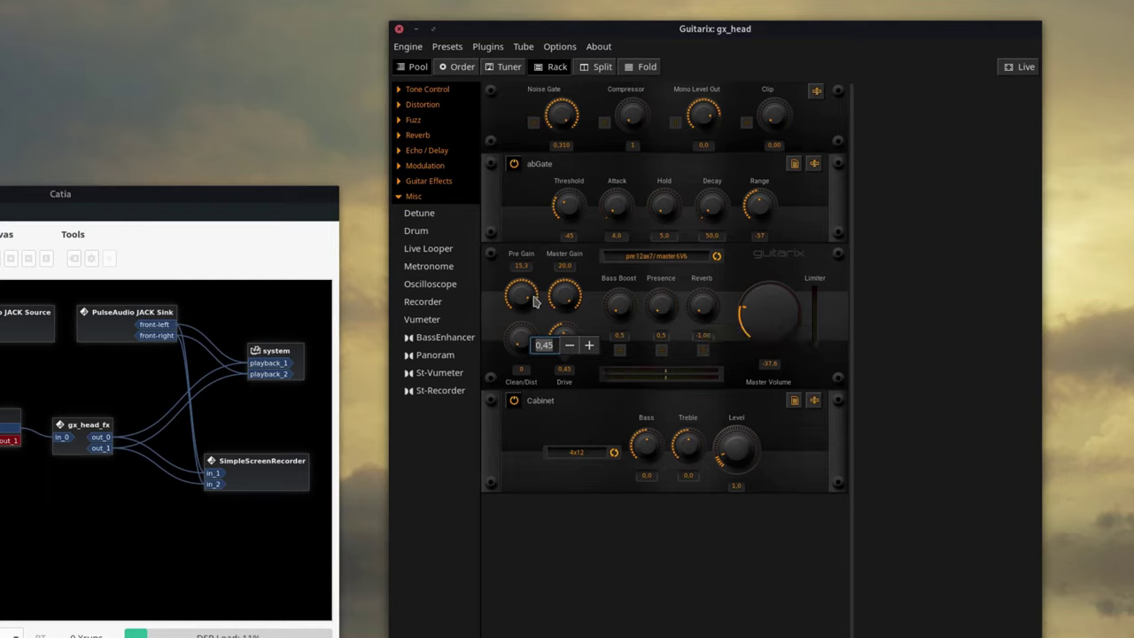
drag(521, 317, 515, 341)
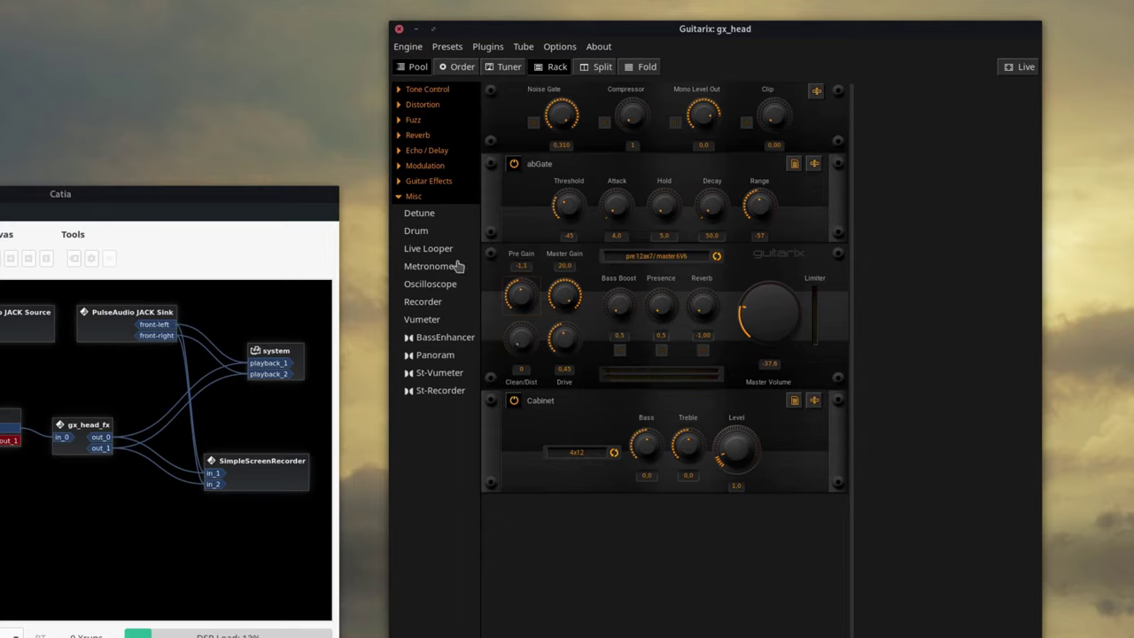
Add the stereo 3 Band EQ from the pool's Tone Control group and split the rack into mono and stereo columns
click(436, 90)
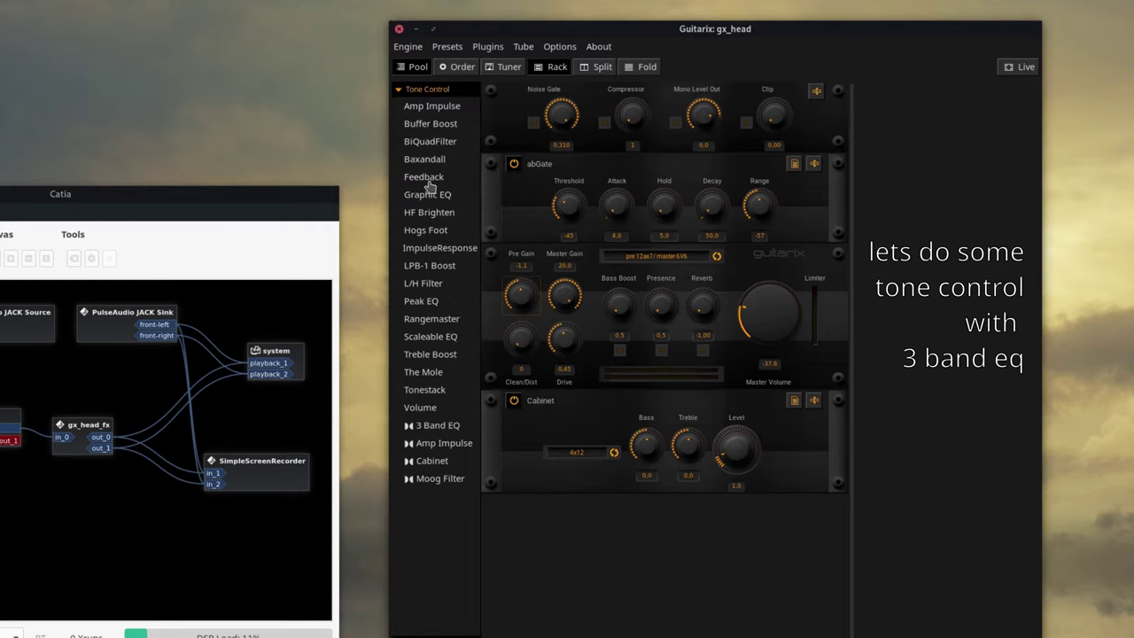
double_click(412, 427)
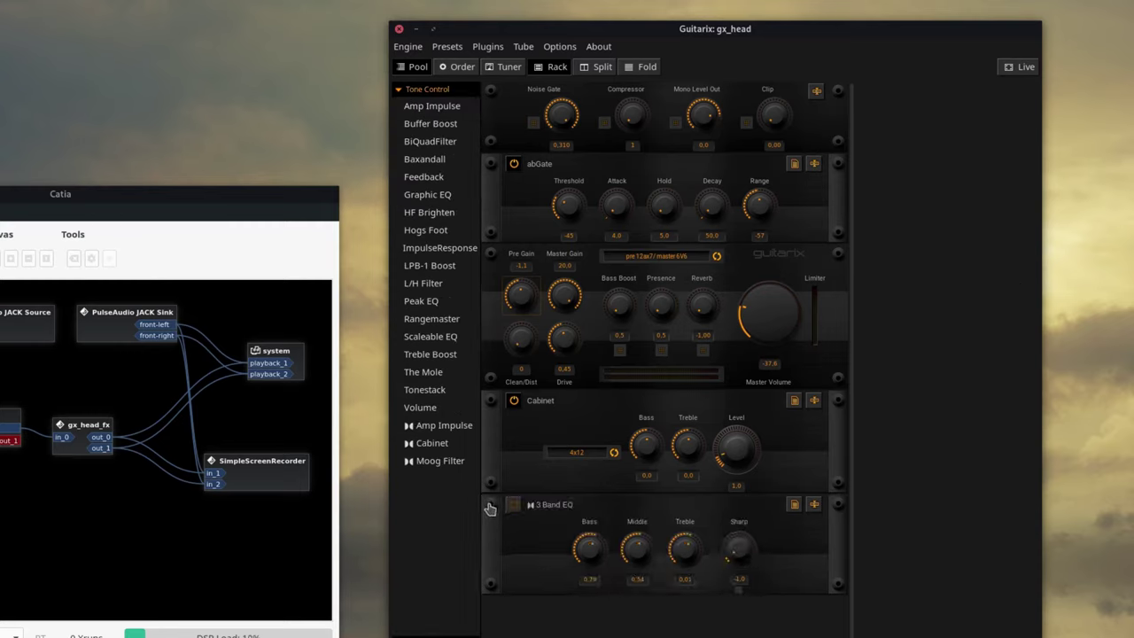
drag(493, 511, 743, 526)
click(594, 68)
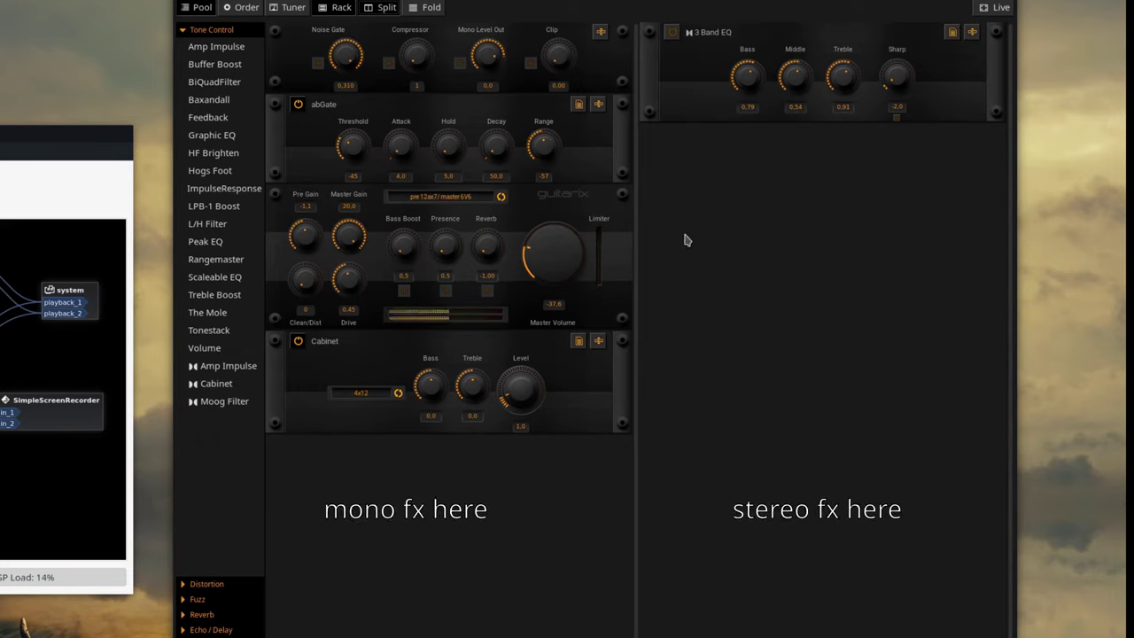
Set the amp's Pre Gain to -8.6 and Drive to 0.25, and raise the Master Volume to about -29
drag(307, 236, 348, 306)
scroll(578, 259, up, 4)
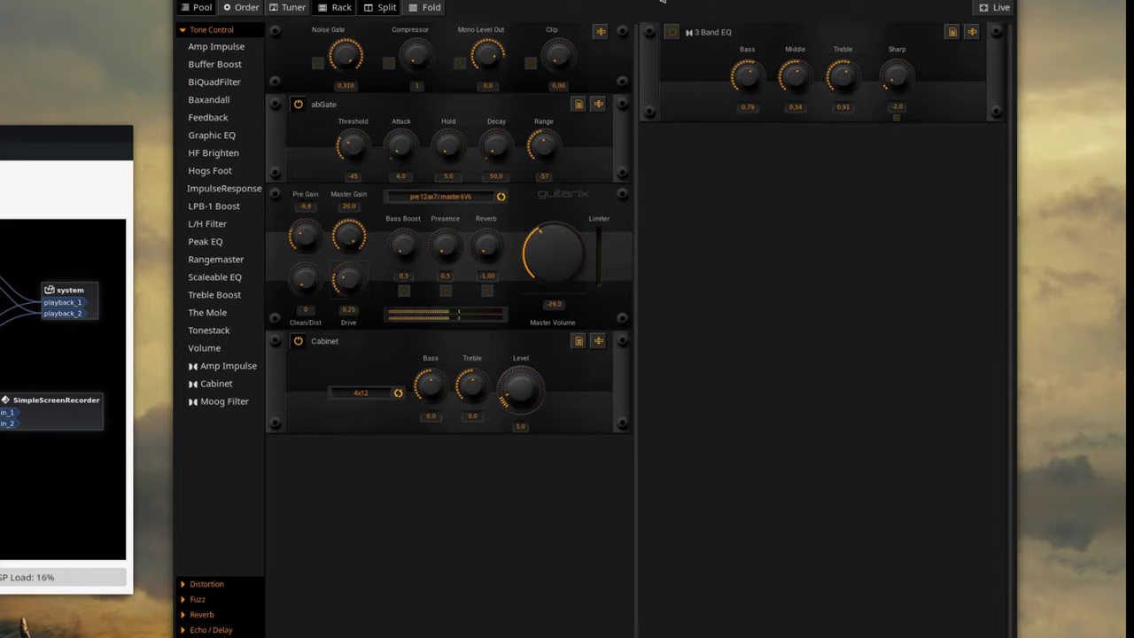
Switch on the 3 Band EQ and try Bass at 4.39, Middle at 3.48 and Treble at -2.63
click(673, 32)
drag(845, 76, 846, 123)
drag(815, 83, 831, 47)
scroll(747, 77, up, 5)
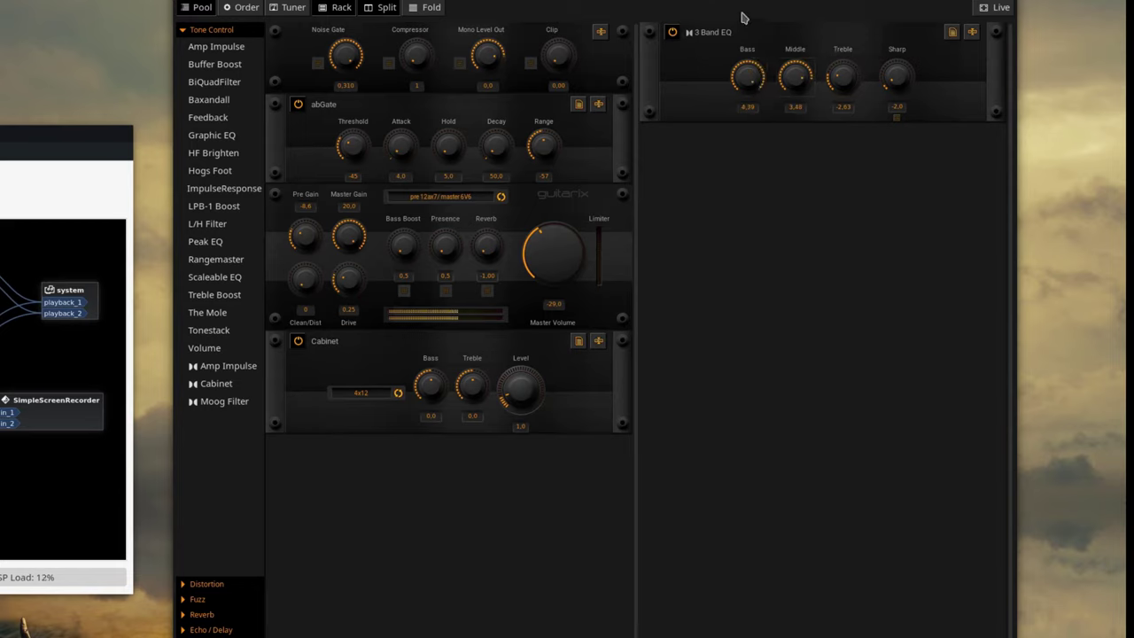
Try the 3 Band EQ with Bass at -0.82, Middle at 1.82 and Treble at -0.95, and switch the module off
drag(800, 74, 792, 143)
drag(843, 78, 843, 1)
drag(753, 77, 762, 137)
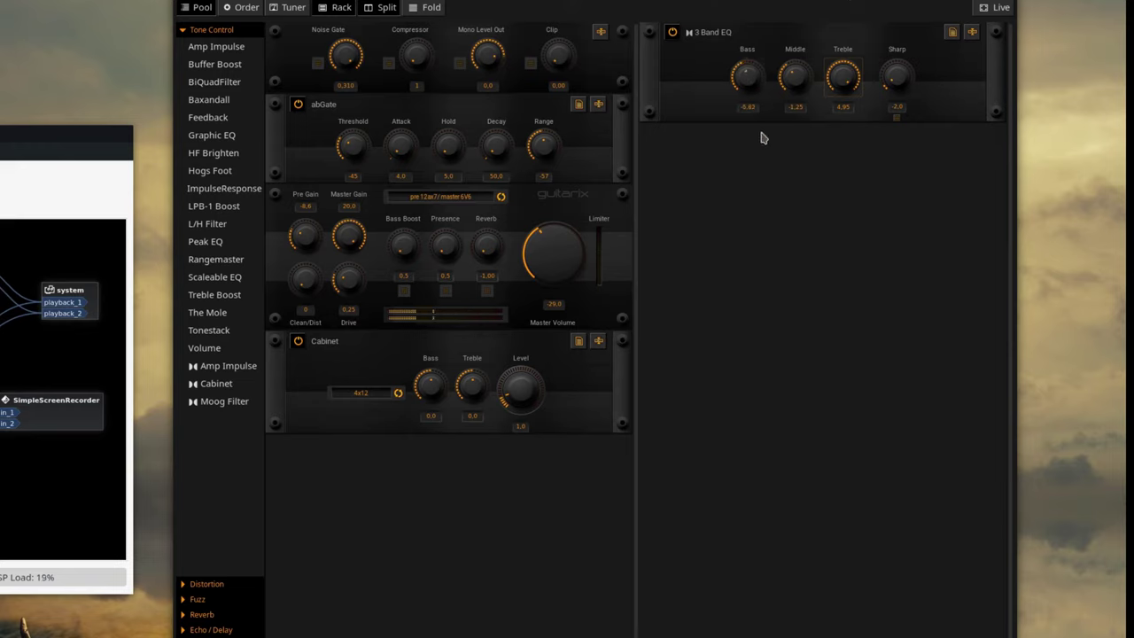
drag(845, 76, 841, 130)
drag(810, 84, 800, 40)
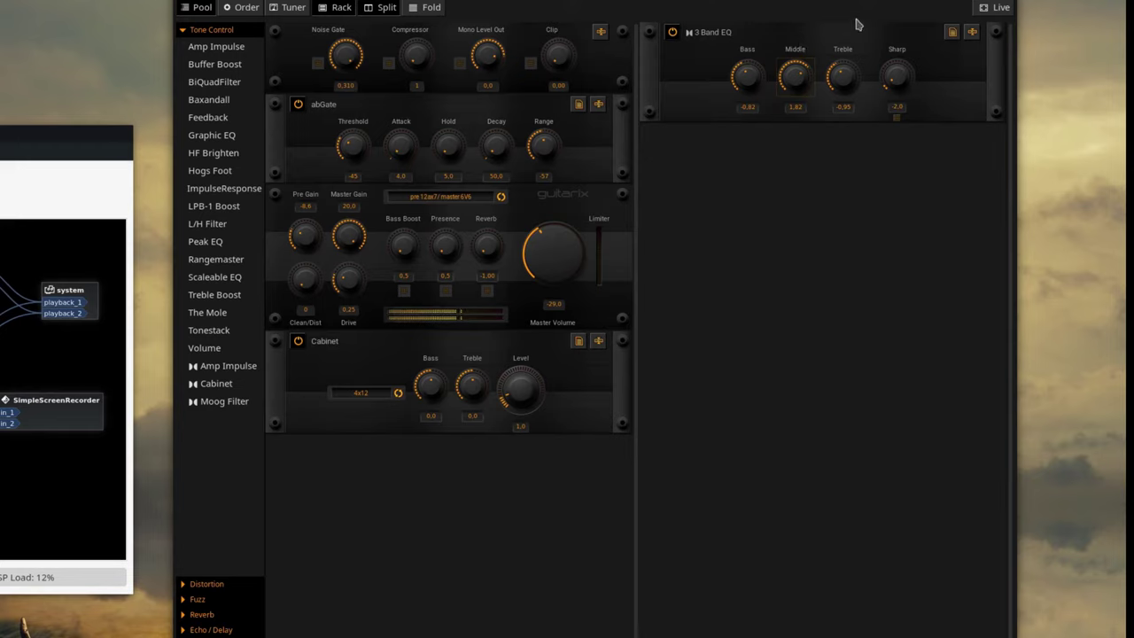
click(671, 32)
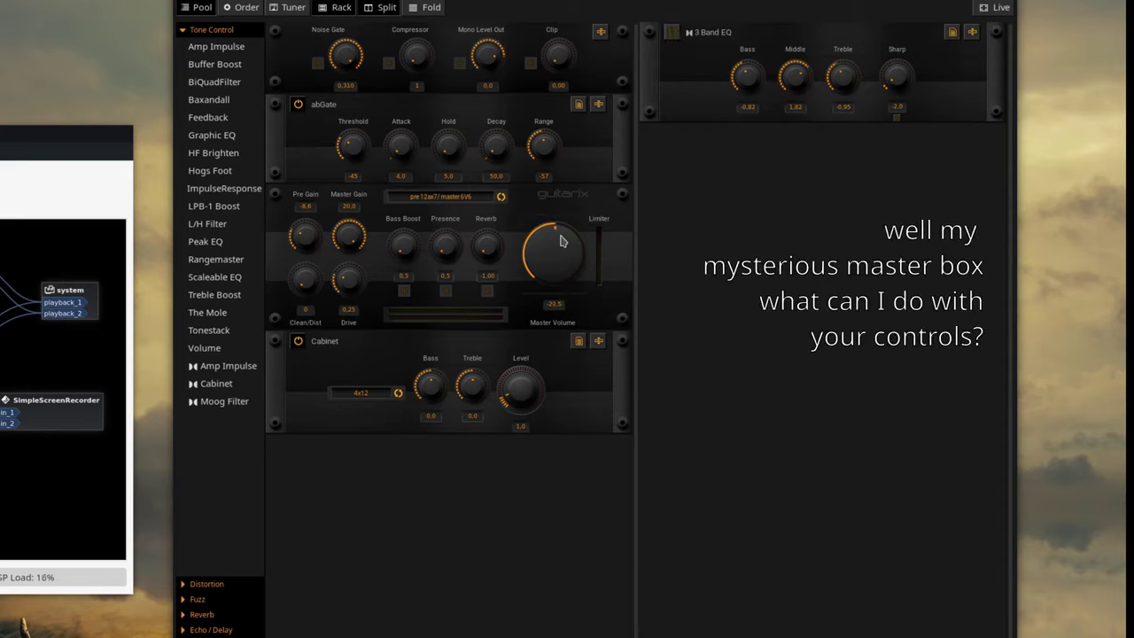
Audition the amp's Bass Boost at 20.0 with the Master Volume at about -30, and reduce the boost to 9.3
drag(542, 239, 544, 263)
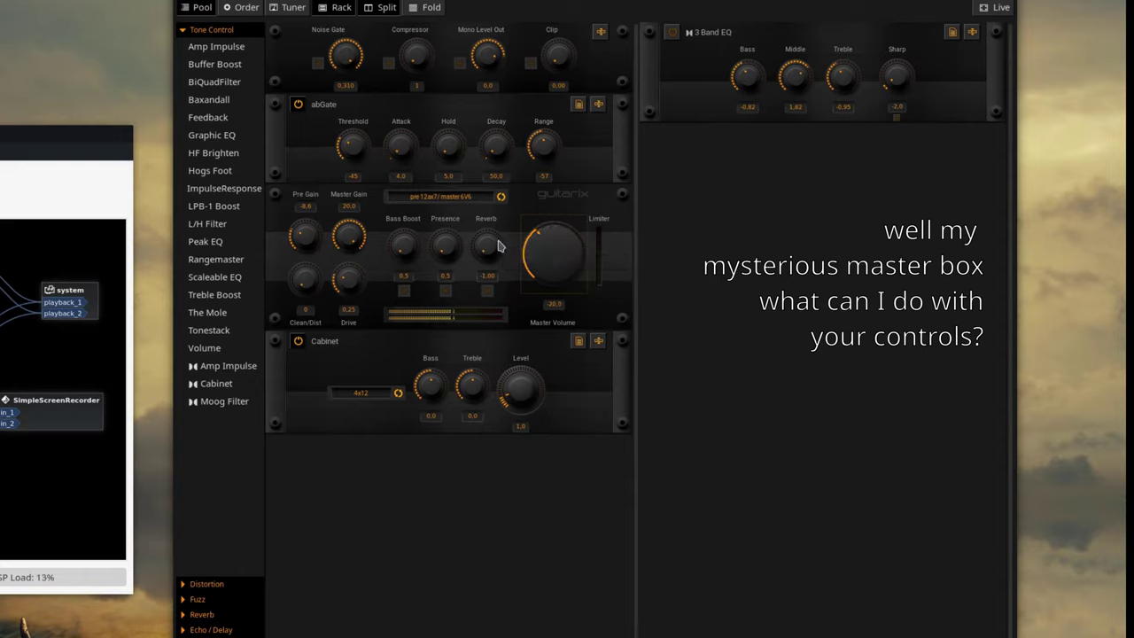
drag(400, 261, 396, 127)
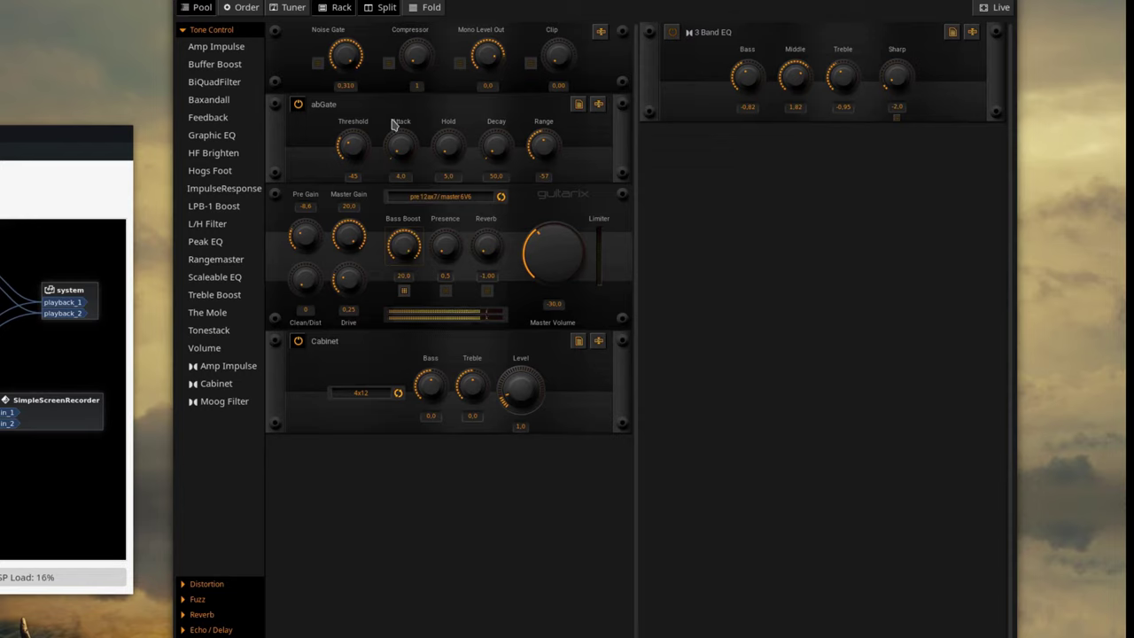
drag(405, 241, 405, 314)
Audition the amp's Presence at 4.9 together with Bass Boost at 20.0, with the Master Volume at about -37.2
click(446, 292)
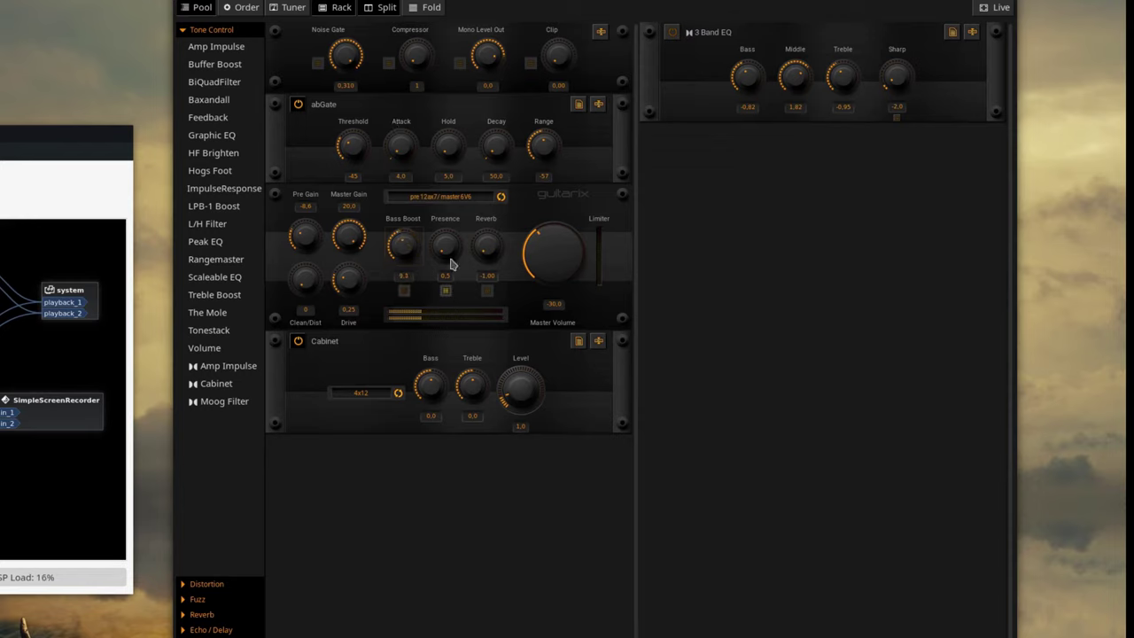
click(445, 291)
click(445, 291)
drag(434, 221, 426, 169)
drag(531, 244, 530, 266)
mouse_move(452, 245)
mouse_down()
mouse_move(447, 220)
mouse_move(445, 231)
mouse_up()
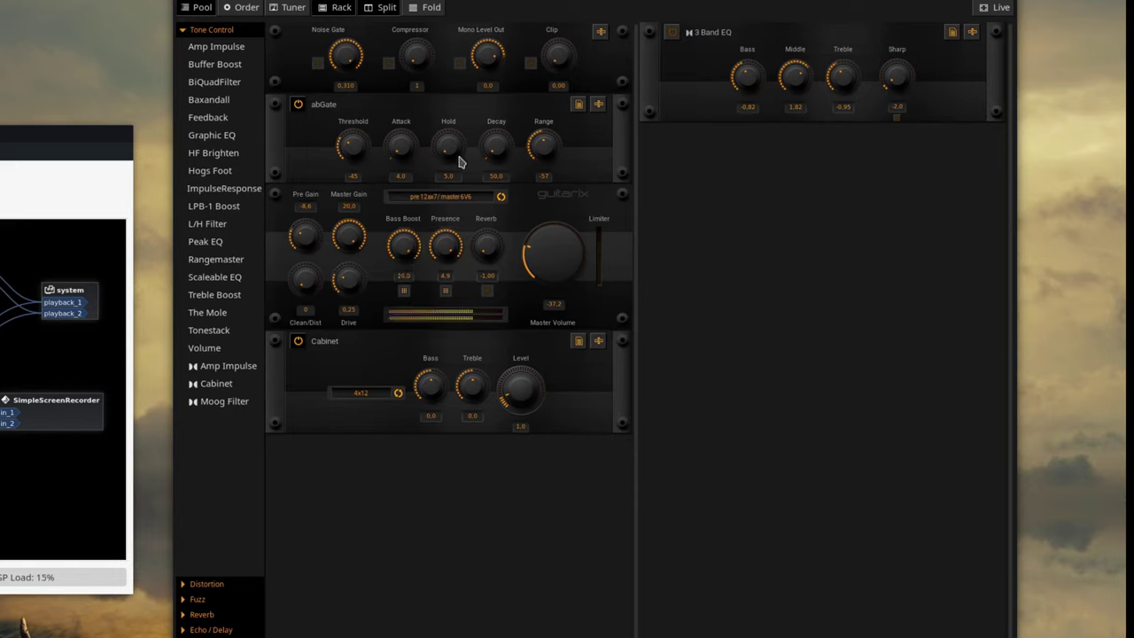
Lower the Master Volume to about -46.4 and return Presence and Bass Boost to 0.5, both switched off
drag(566, 248, 562, 267)
drag(439, 247, 452, 400)
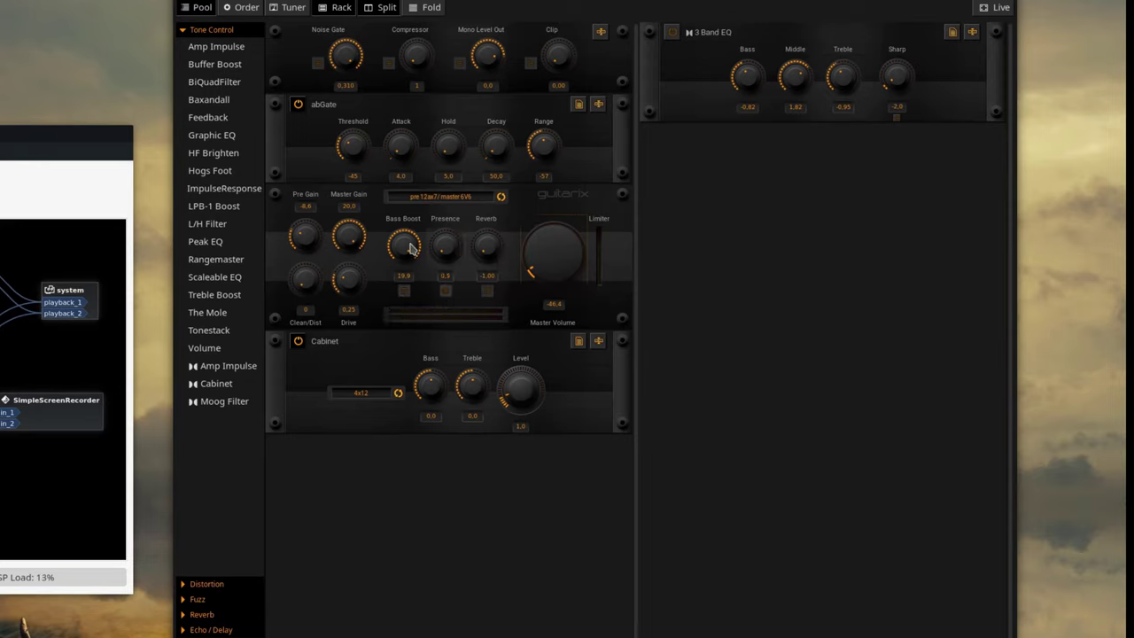
scroll(410, 249, down, 5)
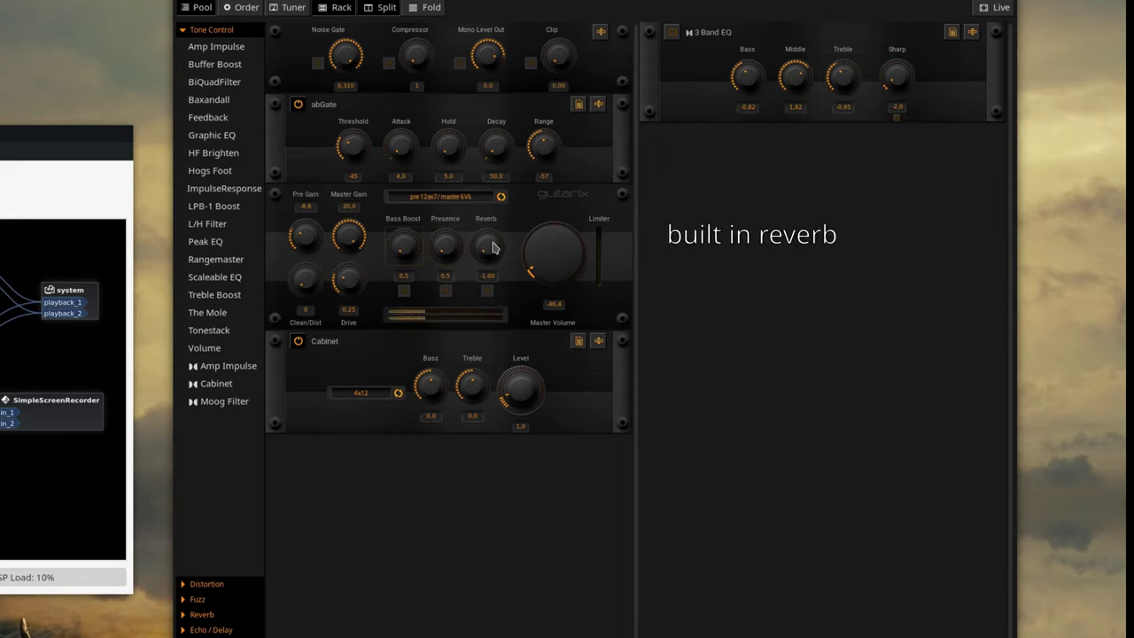
Raise the Master Volume to about -29.1 and switch on the amp's built-in Reverb at about -0.08
scroll(549, 258, up, 10)
click(484, 291)
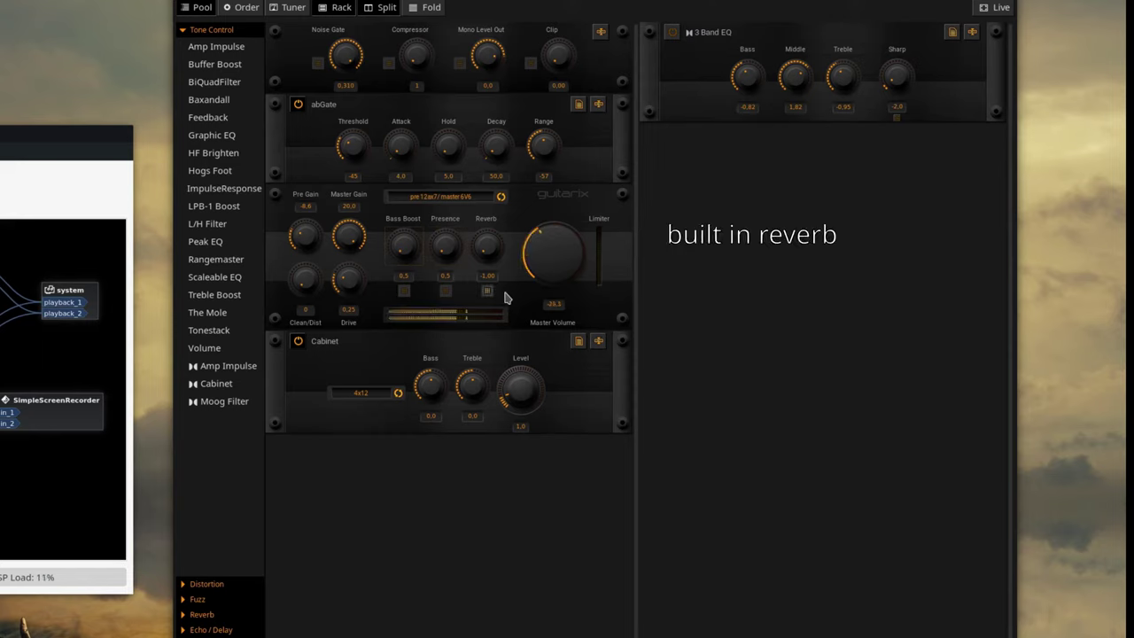
drag(481, 252, 488, 197)
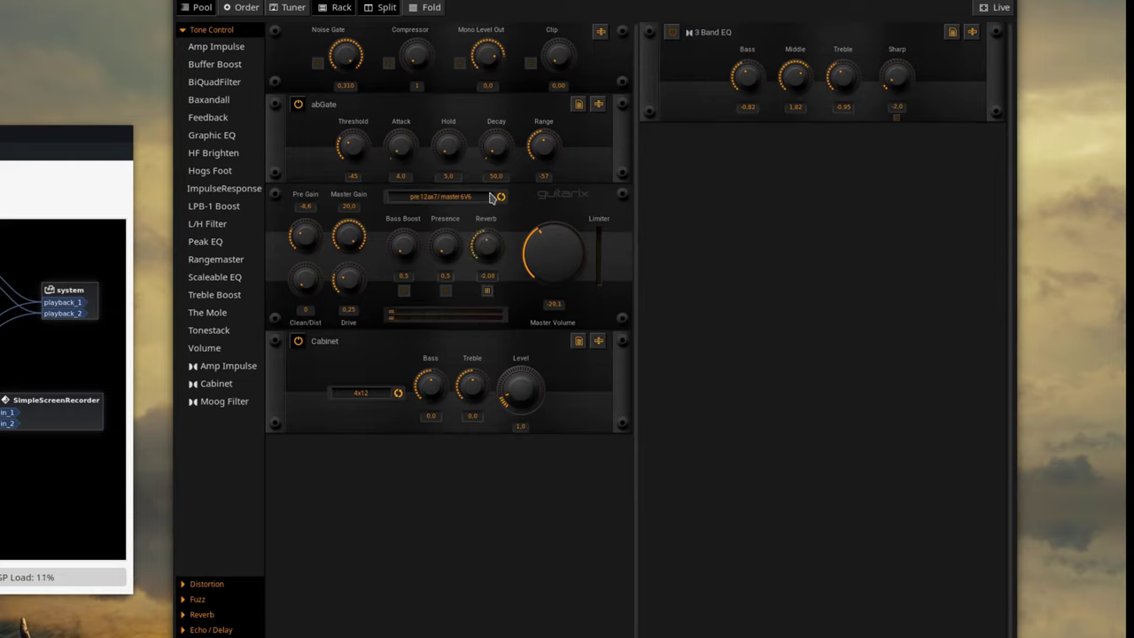
Set the amp's Pre Gain to -12.0, Master Gain to 3.9, Drive to 0.19, Reverb to 1.00 and Master Volume to about -12.6
scroll(347, 245, down, 10)
scroll(304, 235, up, 10)
scroll(556, 266, up, 5)
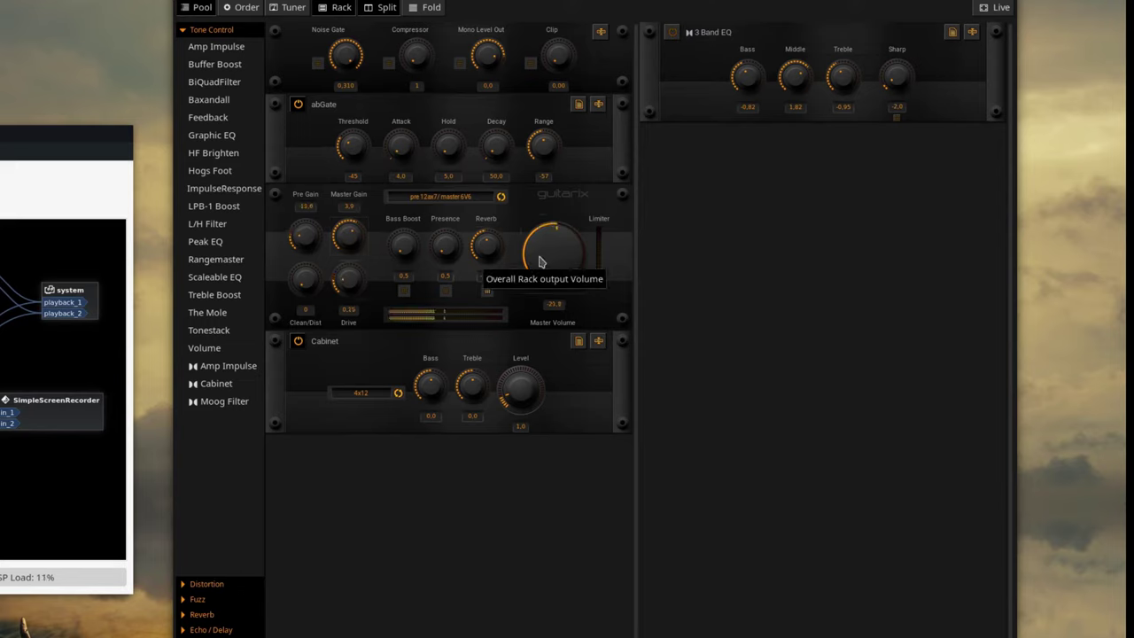
scroll(486, 246, up, 10)
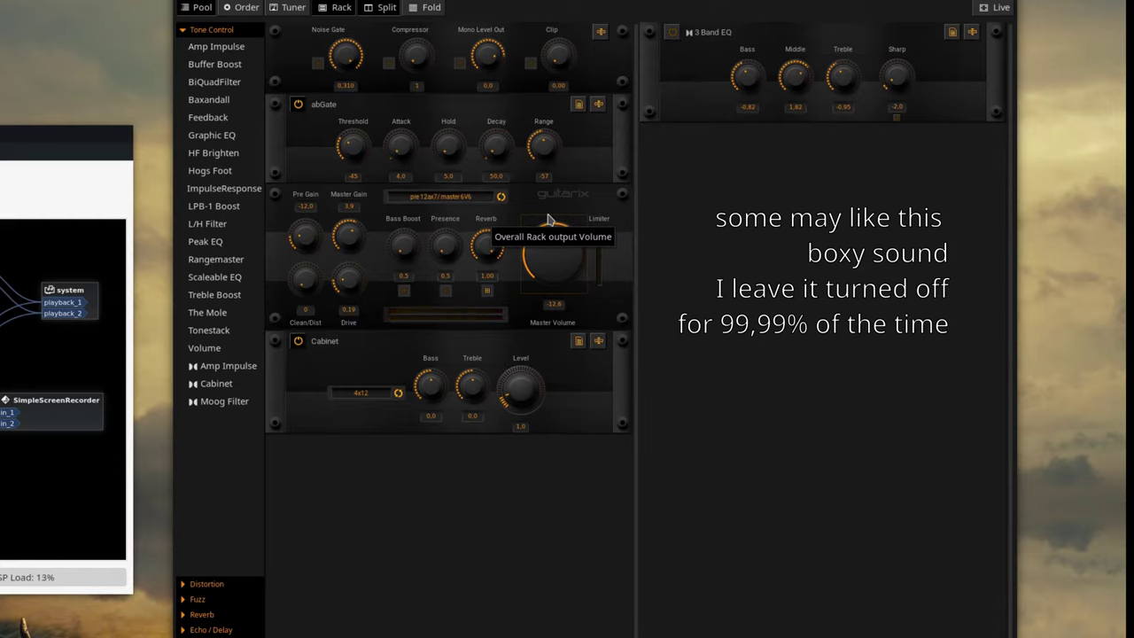
Switch off the amp's Reverb at -1.00 and set Pre Gain to -7.0, Master Gain to 6.5 and Master Volume to about -24.1
click(485, 291)
drag(487, 252, 530, 436)
drag(521, 271, 502, 291)
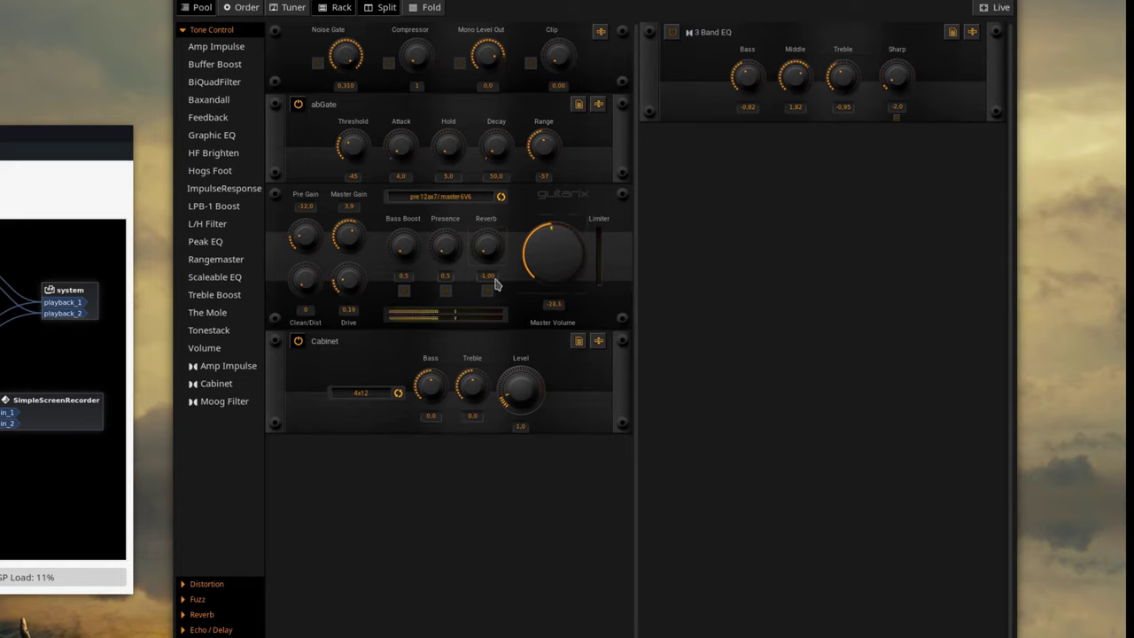
drag(347, 239, 306, 216)
scroll(304, 232, down, 5)
Switch on the 3 Band EQ and set Bass to 0.20, Middle to -0.59 and Treble to 1.53
click(672, 32)
drag(805, 74, 799, 102)
drag(849, 73, 835, 46)
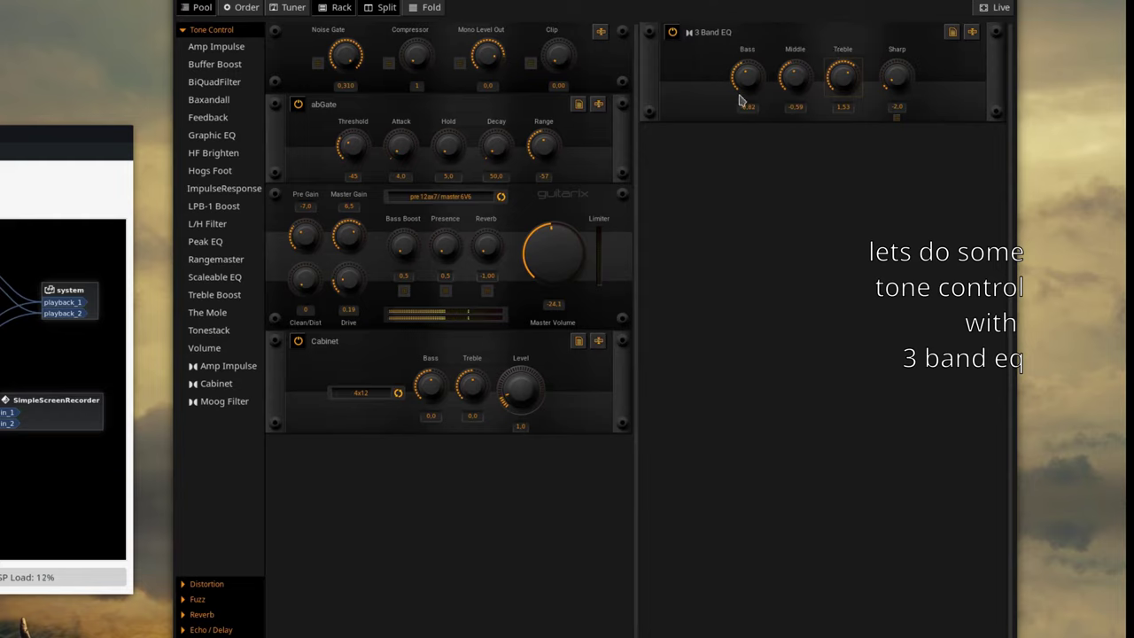
drag(748, 78, 739, 71)
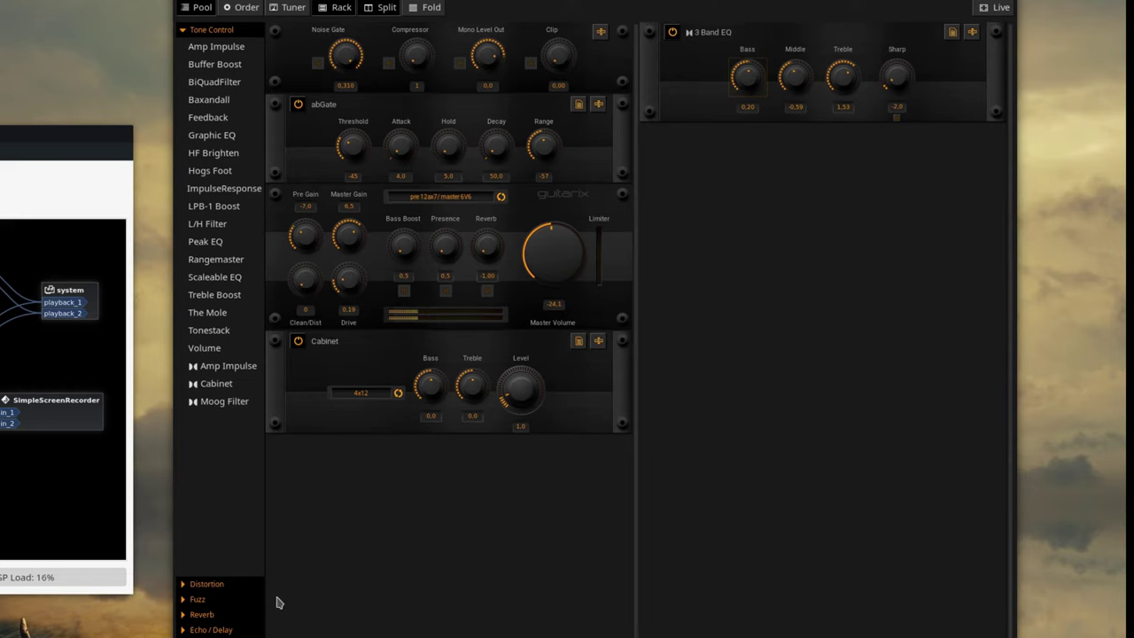
Add the Stereo Verb from the pool's Reverb group to the stereo rack and switch it on
click(239, 614)
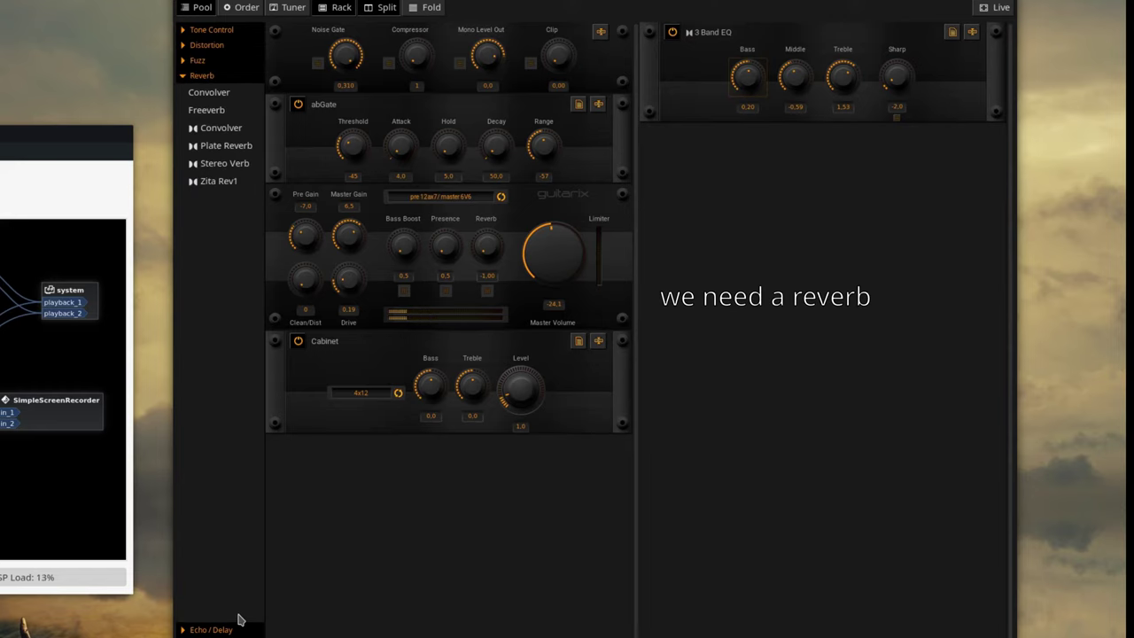
double_click(221, 163)
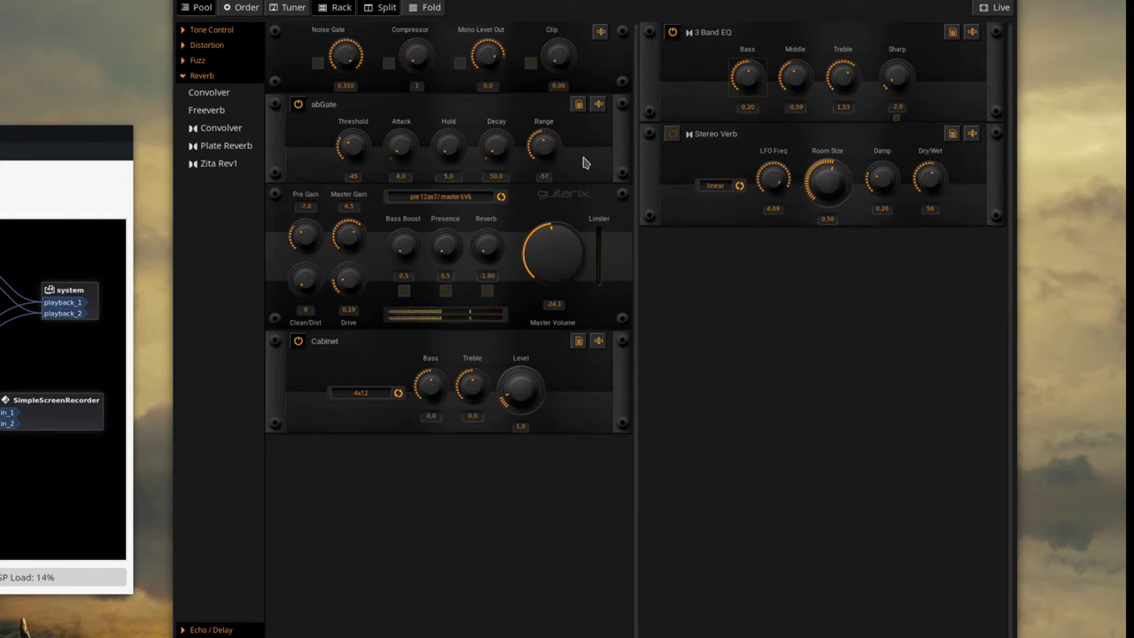
click(671, 133)
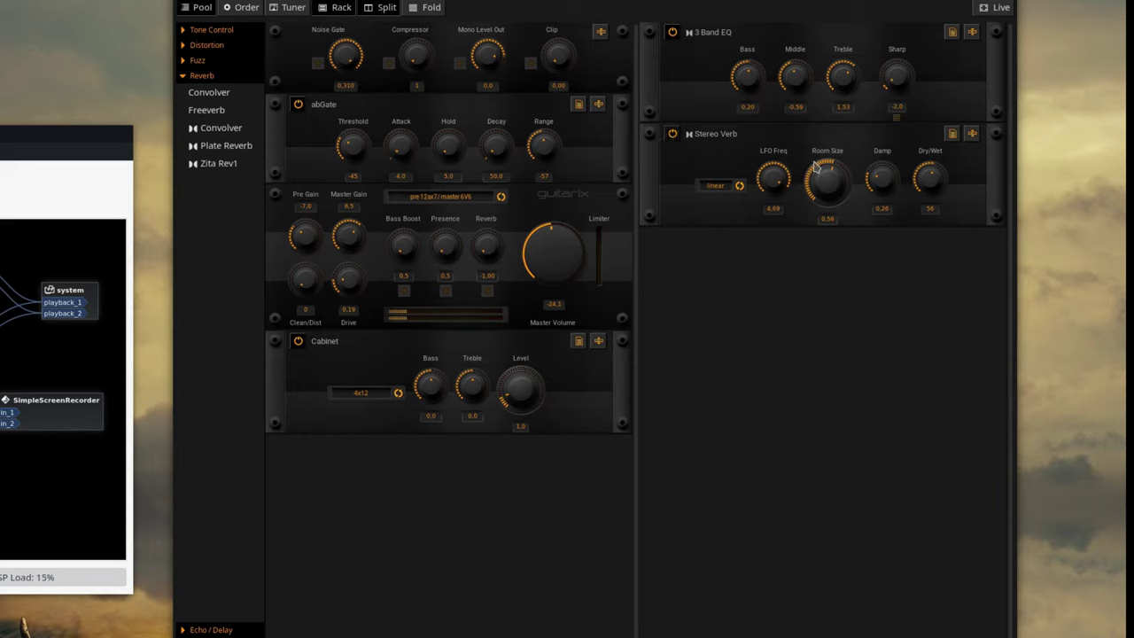
Set the Stereo Verb's Room Size to 1.00 and, after trying full damping, Damp to 0.00
drag(835, 177, 871, 87)
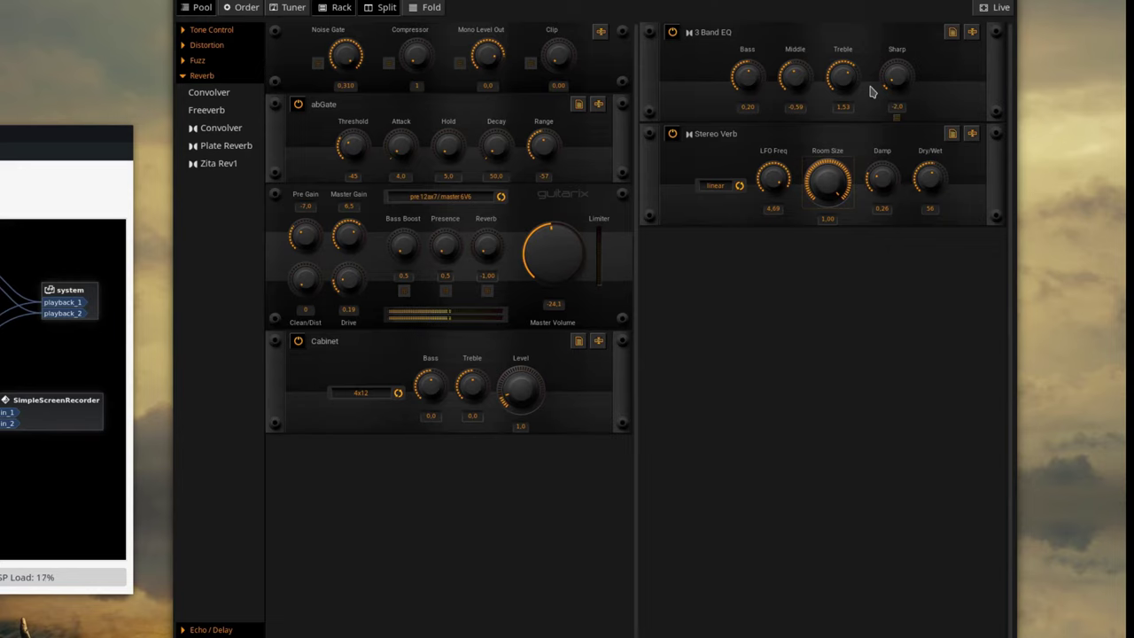
drag(887, 182, 898, 73)
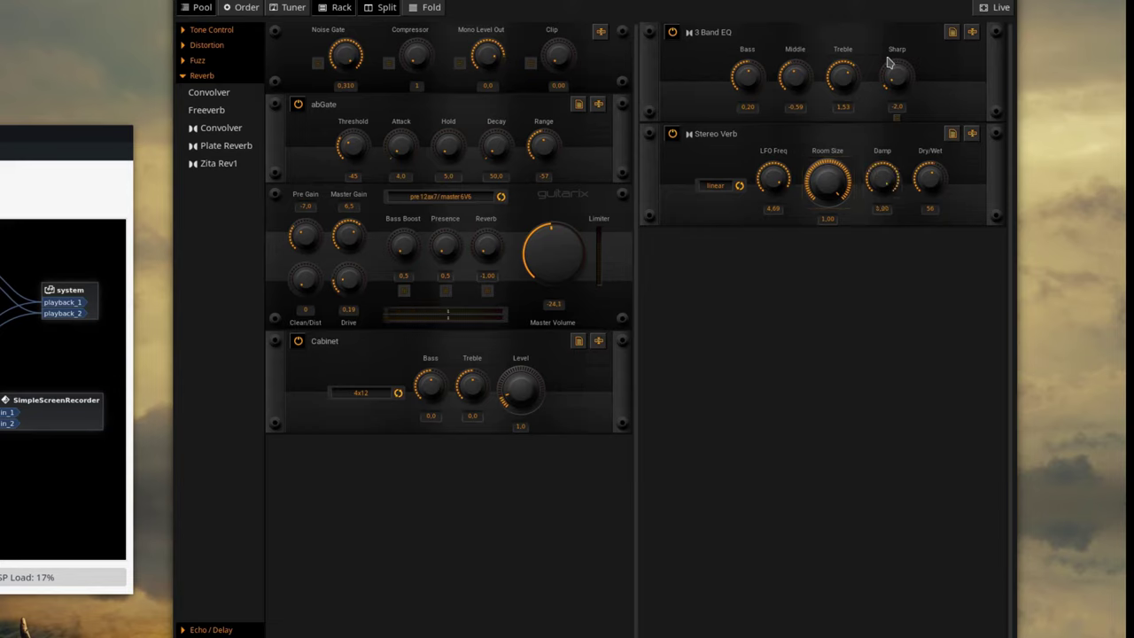
drag(884, 188, 987, 567)
Set the Stereo Verb to pingpong mode with LFO Freq 1.53 and Damp 0.27, and switch it off
click(716, 185)
click(718, 255)
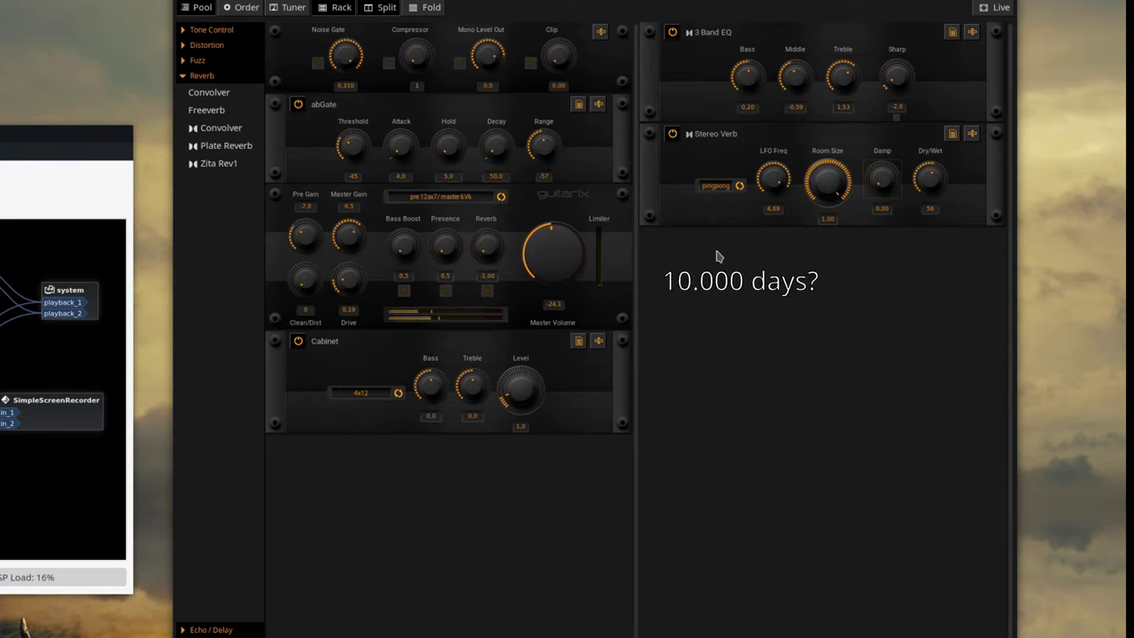
drag(776, 184, 771, 217)
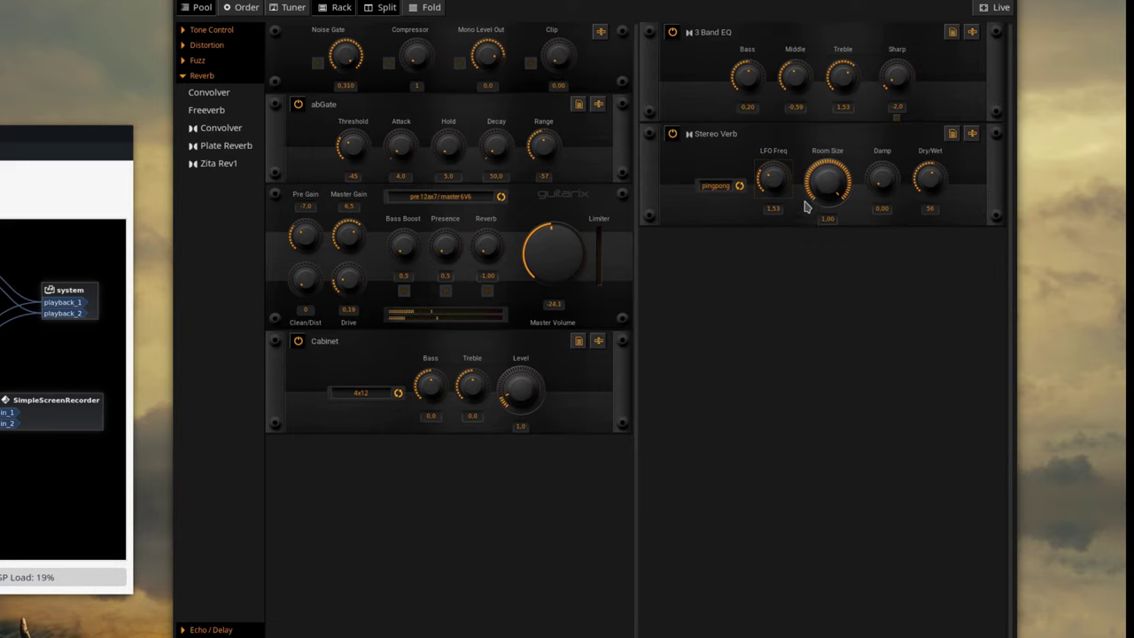
drag(881, 178, 883, 152)
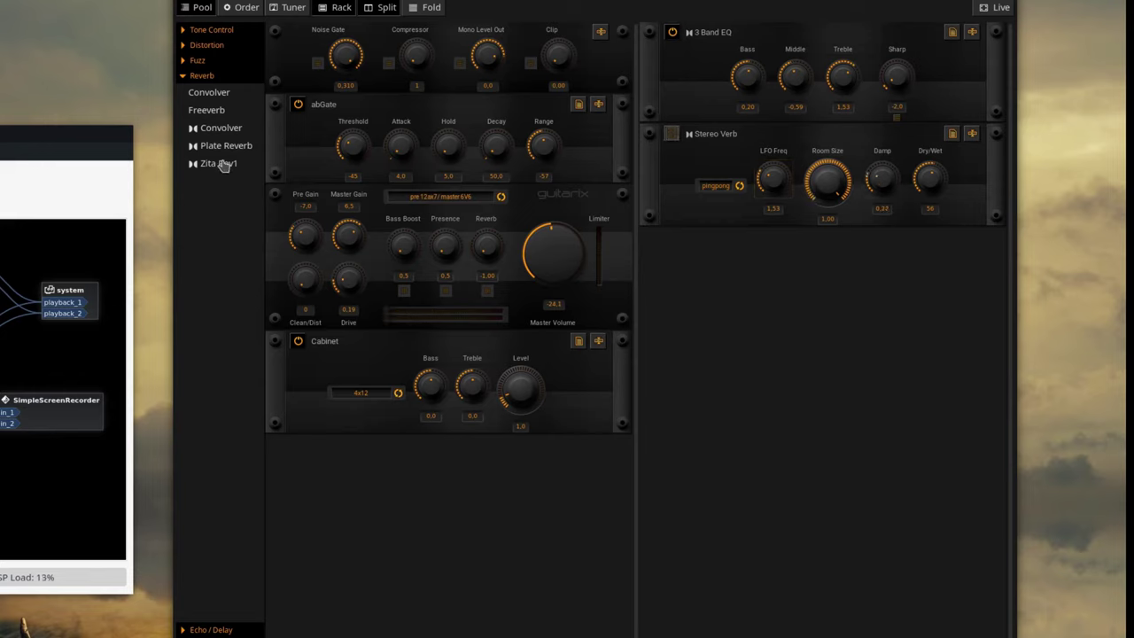
Add the Zita Rev1 reverb below the Stereo Verb in the stereo rack and switch it on
drag(222, 164, 652, 225)
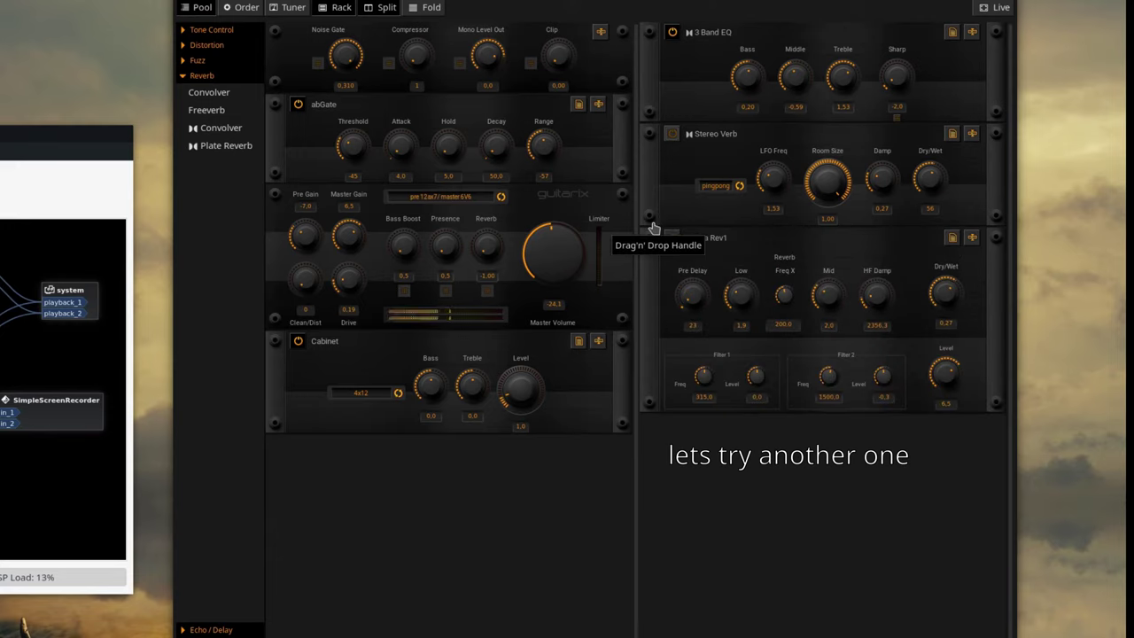
click(673, 239)
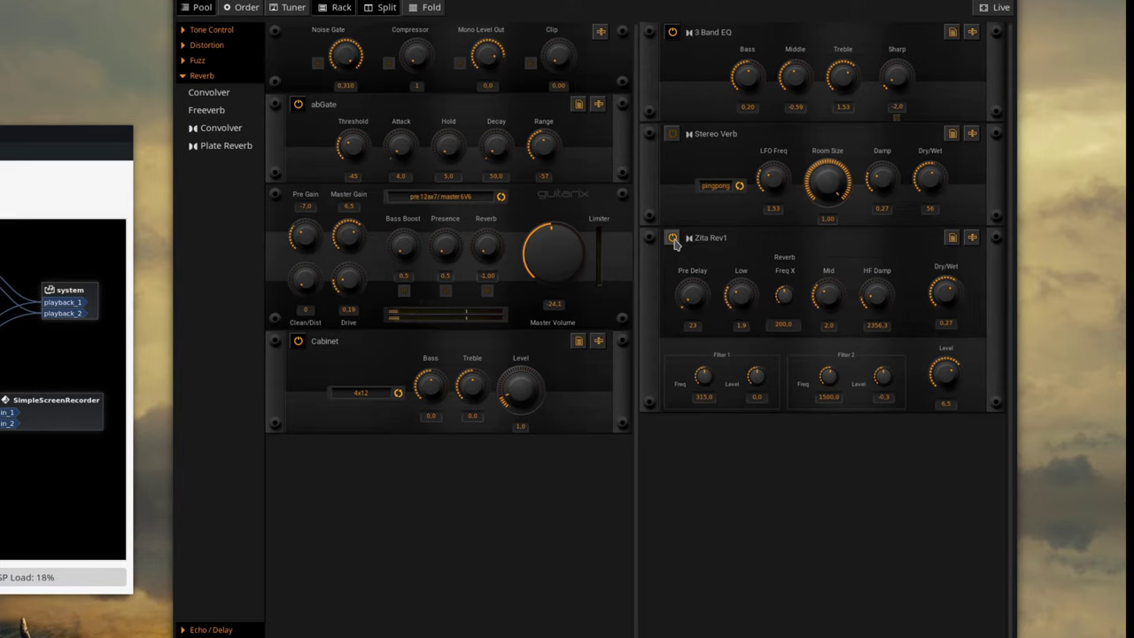
Set the Zita Rev1's Pre Delay to 20, Low to 2.6, Mid to 2.9 and HF Damp to about 7114.3
drag(703, 286, 715, 178)
drag(675, 291, 752, 363)
drag(831, 303, 823, 177)
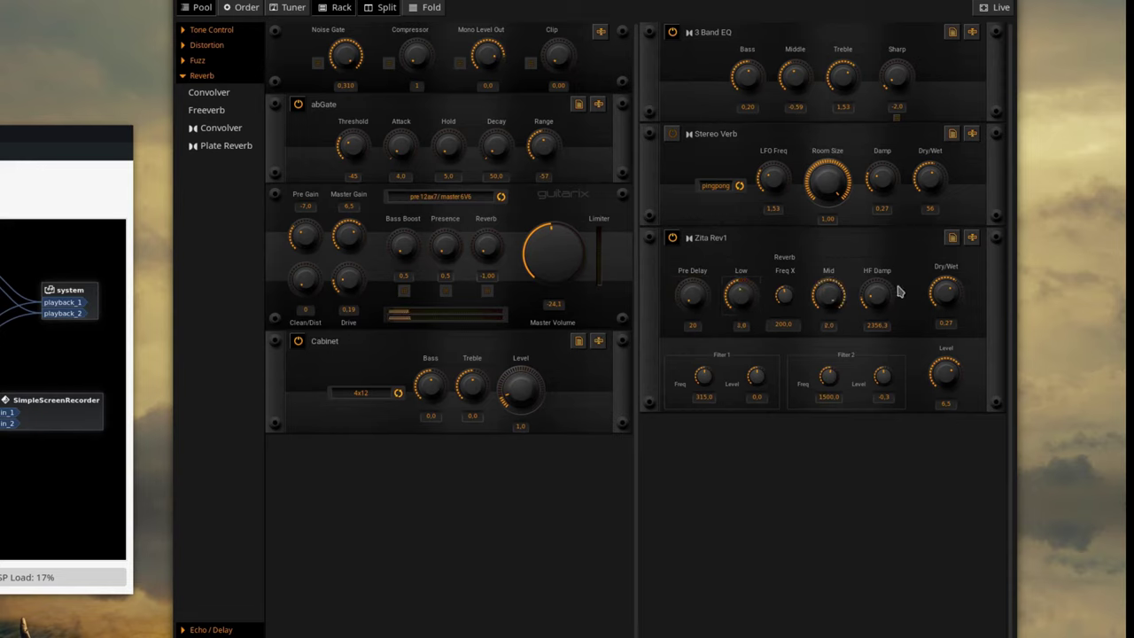
drag(898, 291, 878, 45)
drag(838, 305, 851, 360)
drag(873, 288, 874, 317)
Set the Zita Rev1's Level to 40.0 and Dry/Wet to 1.00, and lower the Master Volume to about -41.4
mouse_move(952, 373)
mouse_down()
mouse_move(961, 353)
mouse_move(970, 403)
mouse_move(957, 355)
mouse_up()
drag(948, 292, 942, 228)
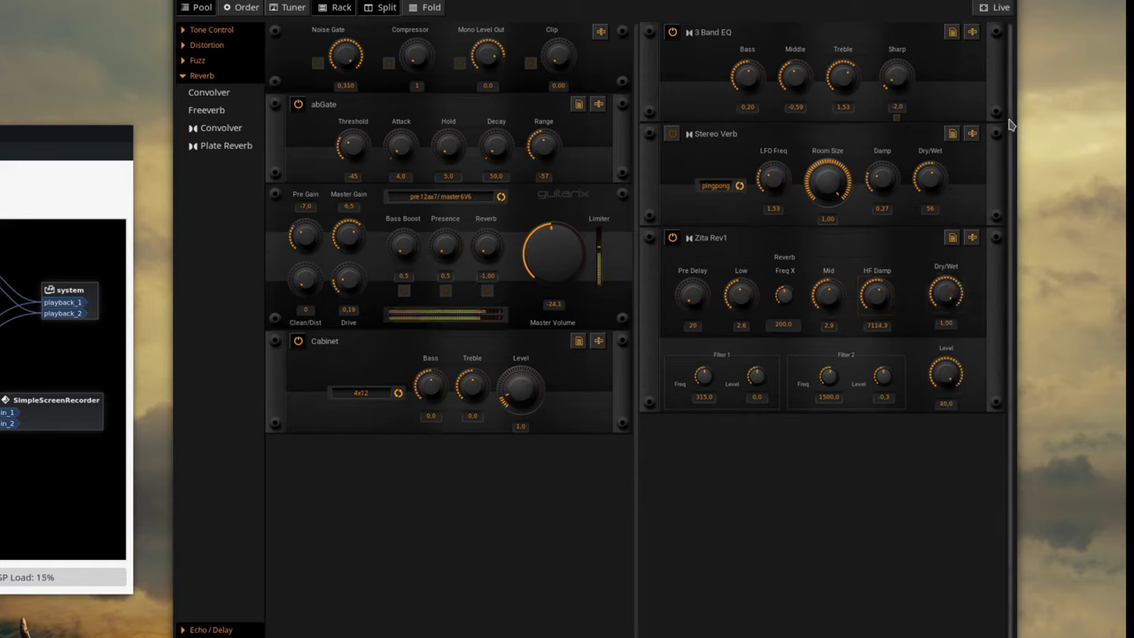
drag(565, 250, 535, 288)
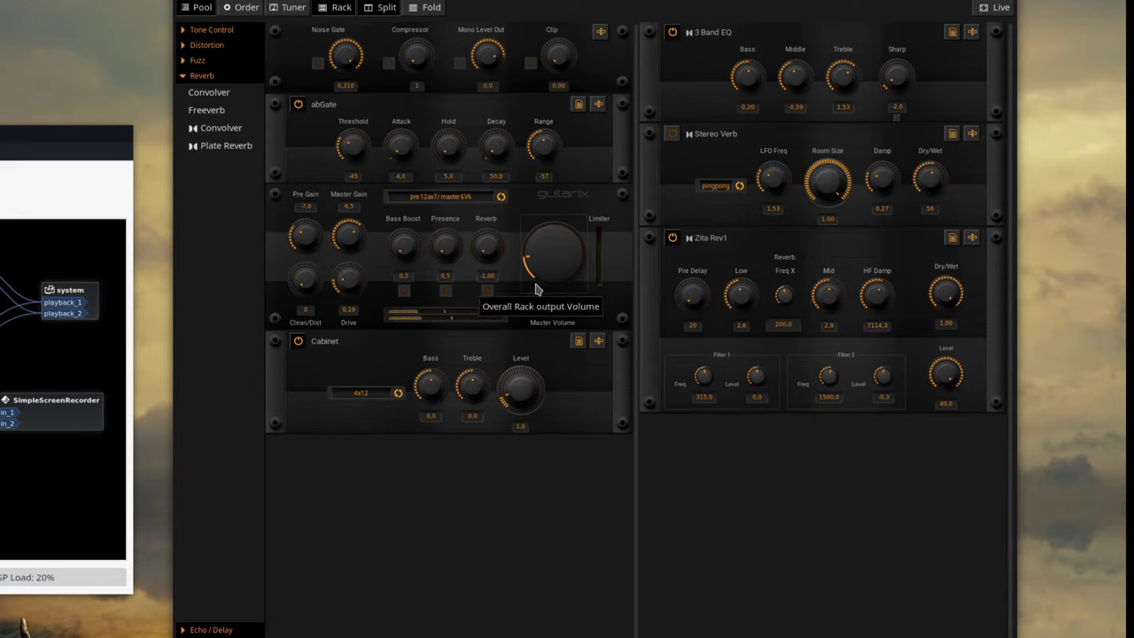
Set the Zita Rev1's Low to 1.5, Mid to 8.0, HF Damp to 23520 and Level to about 29.9
drag(752, 294, 730, 320)
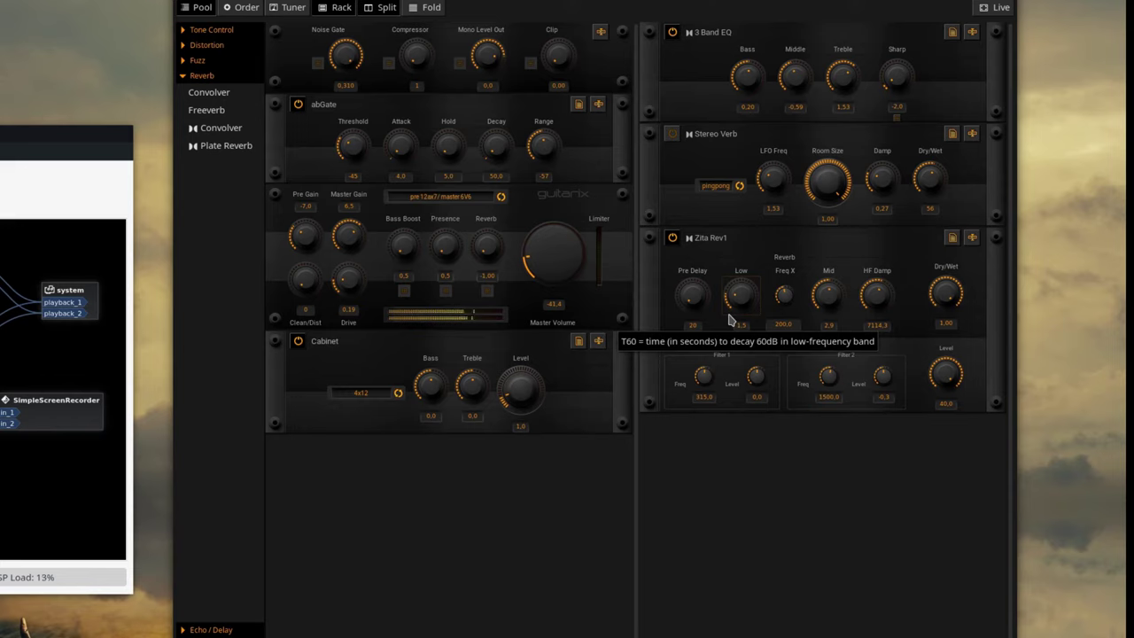
drag(823, 301, 822, 250)
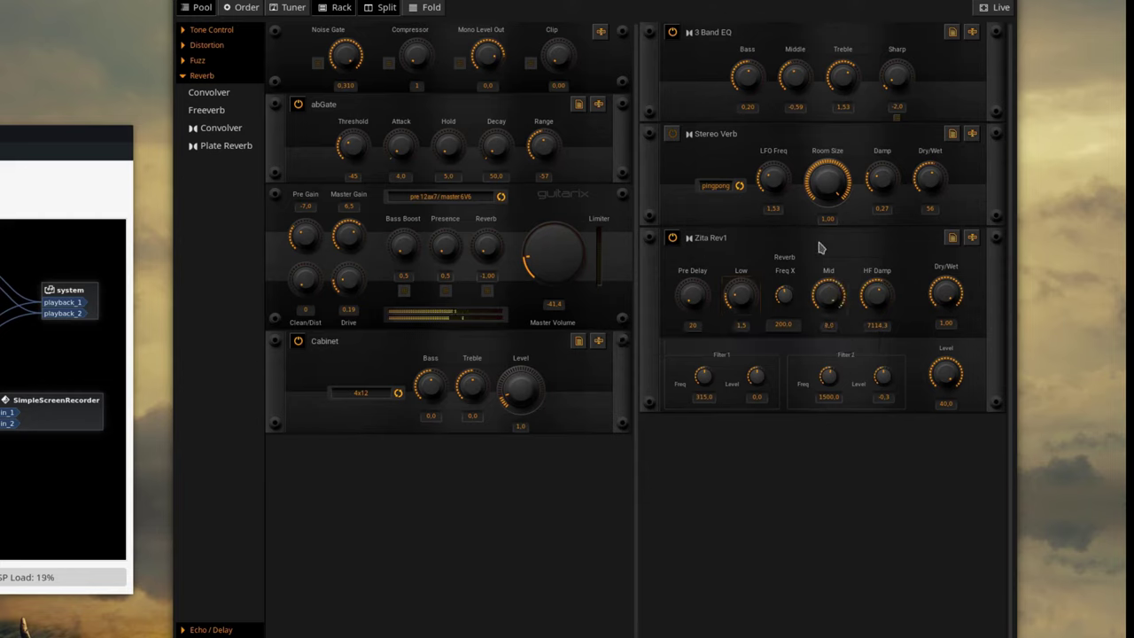
drag(891, 299, 890, 252)
drag(955, 379, 895, 372)
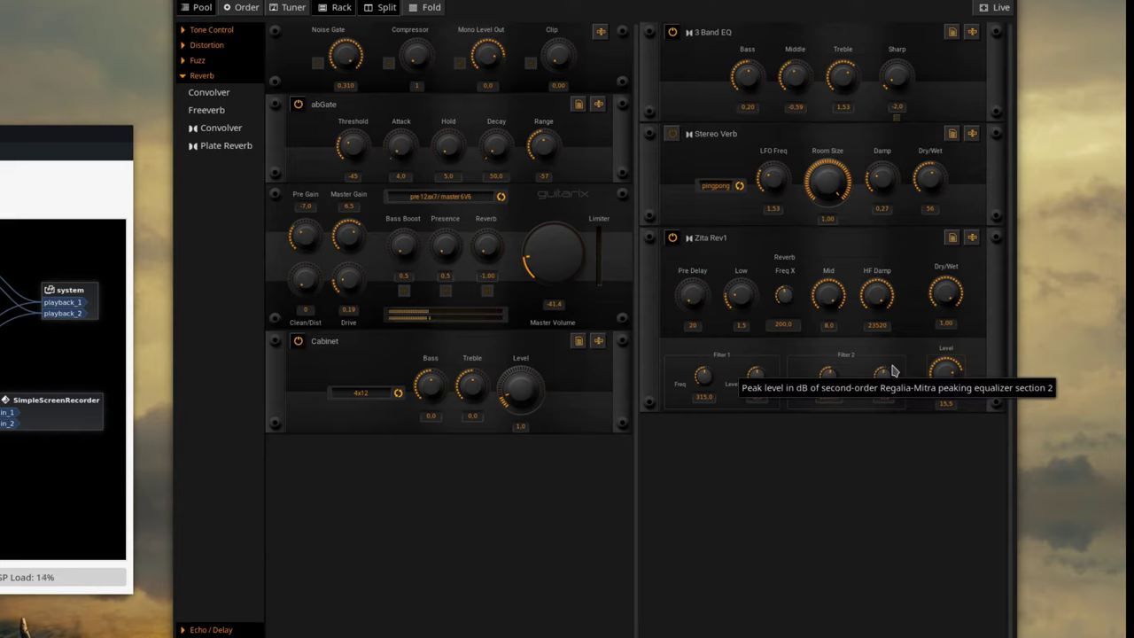
drag(952, 375, 963, 332)
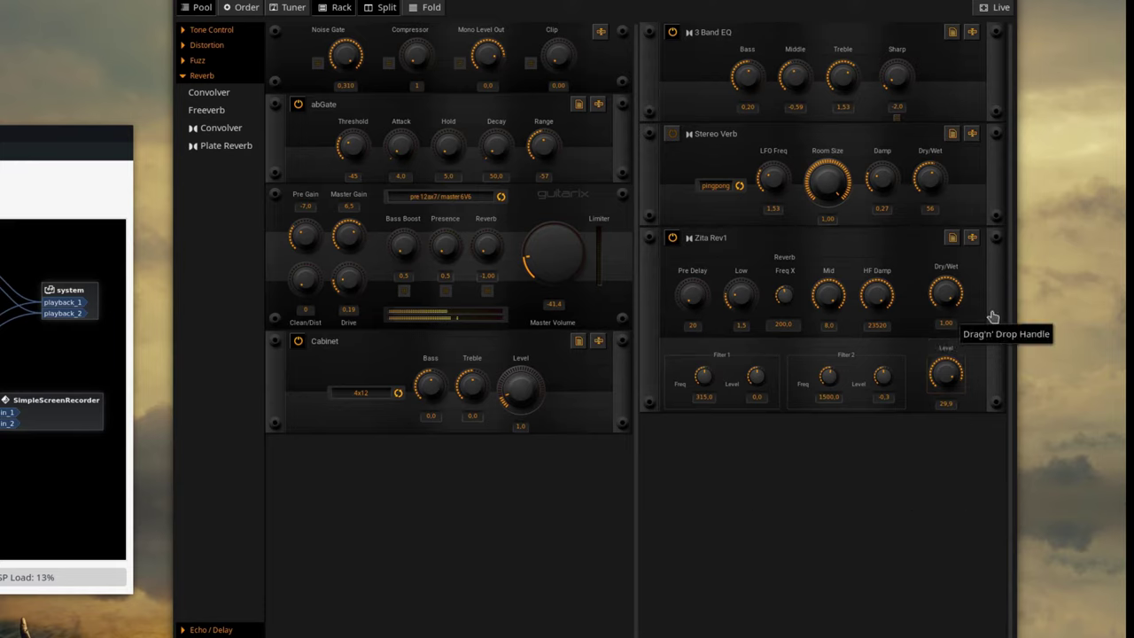
Add the mono Vibe effect between the abGate and the amp, and switch it on
click(209, 637)
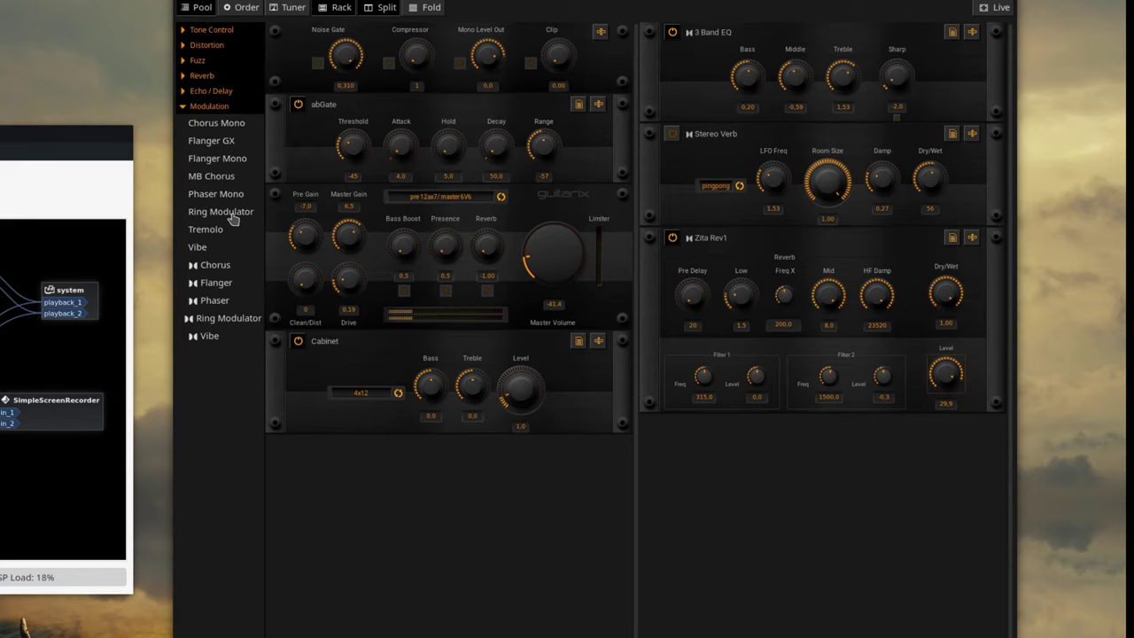
drag(202, 249, 328, 181)
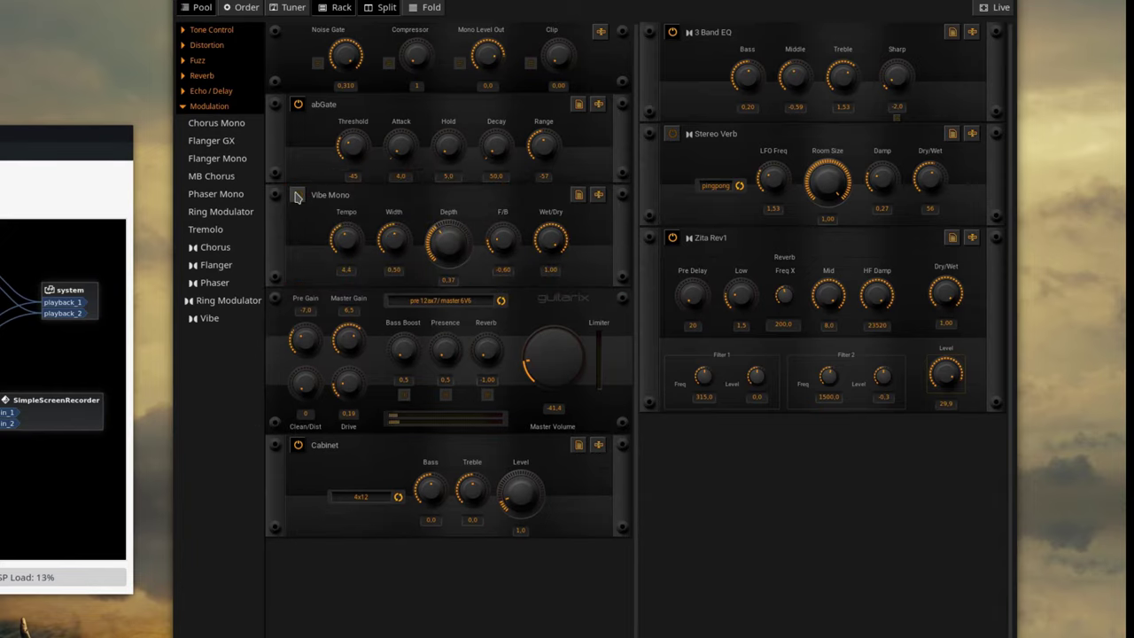
click(298, 195)
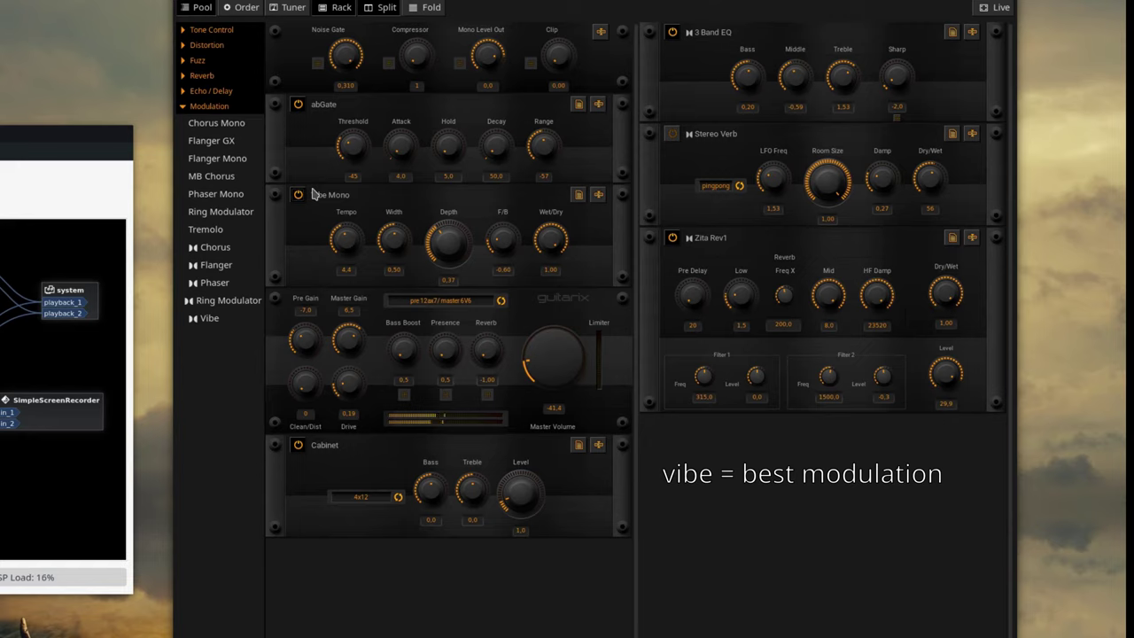
Switch off the Zita Rev1 reverb and raise the Master Volume to about -28.0
click(673, 238)
scroll(543, 353, up, 5)
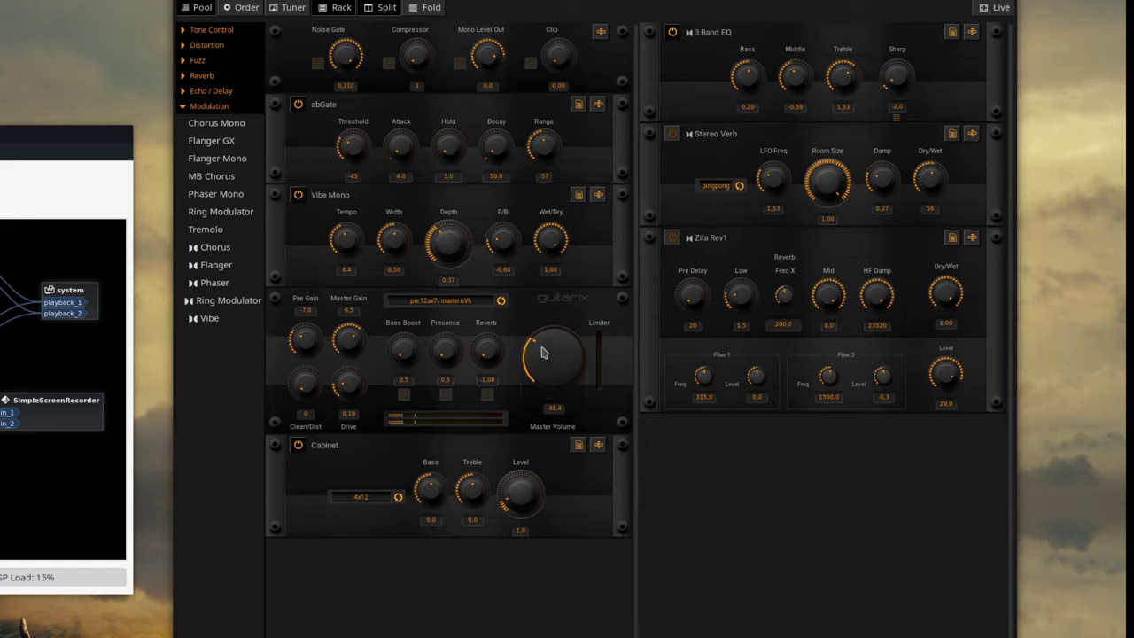
drag(543, 352, 543, 338)
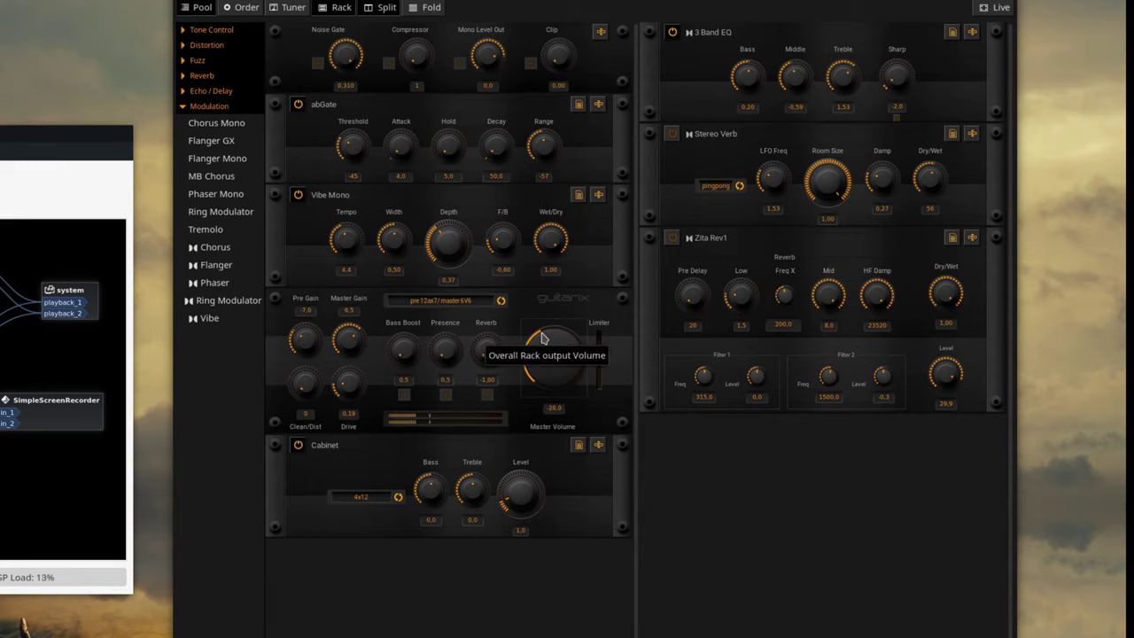
Set the Vibe Mono's Width to 0.77, Depth to 0.66, F/B to -0.13 and Wet/Dry to 0.63
drag(381, 255, 410, 214)
drag(447, 248, 448, 207)
drag(499, 241, 484, 208)
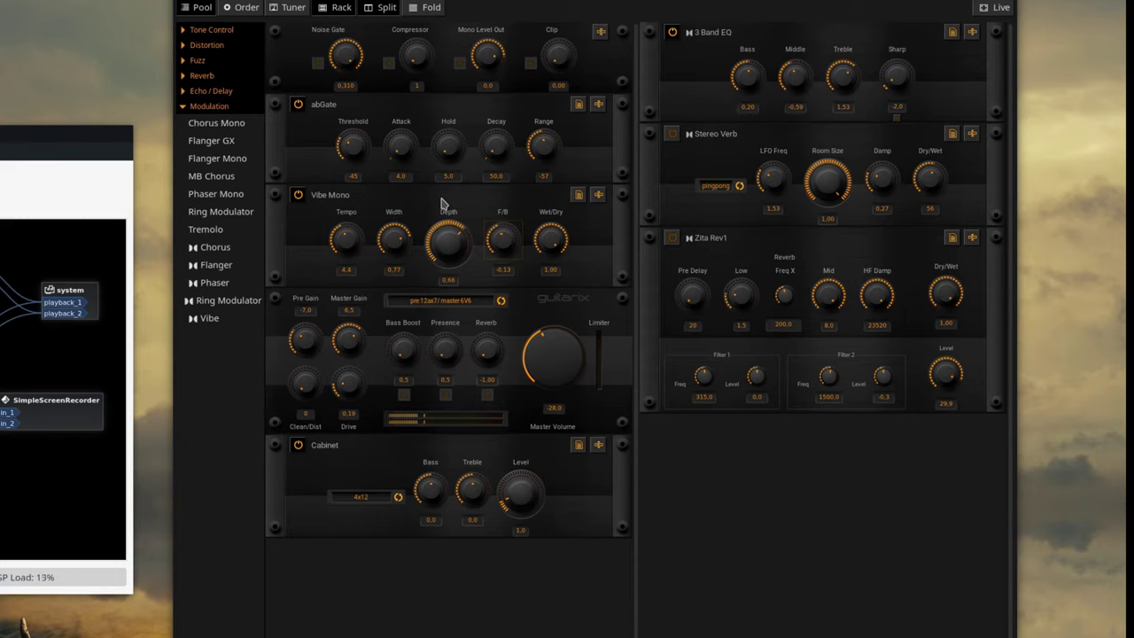
drag(559, 226, 554, 283)
Lower the Master Volume to about -40.2, switch the Zita Rev1 back on and set its Level to 24.4
drag(545, 343, 549, 374)
click(670, 239)
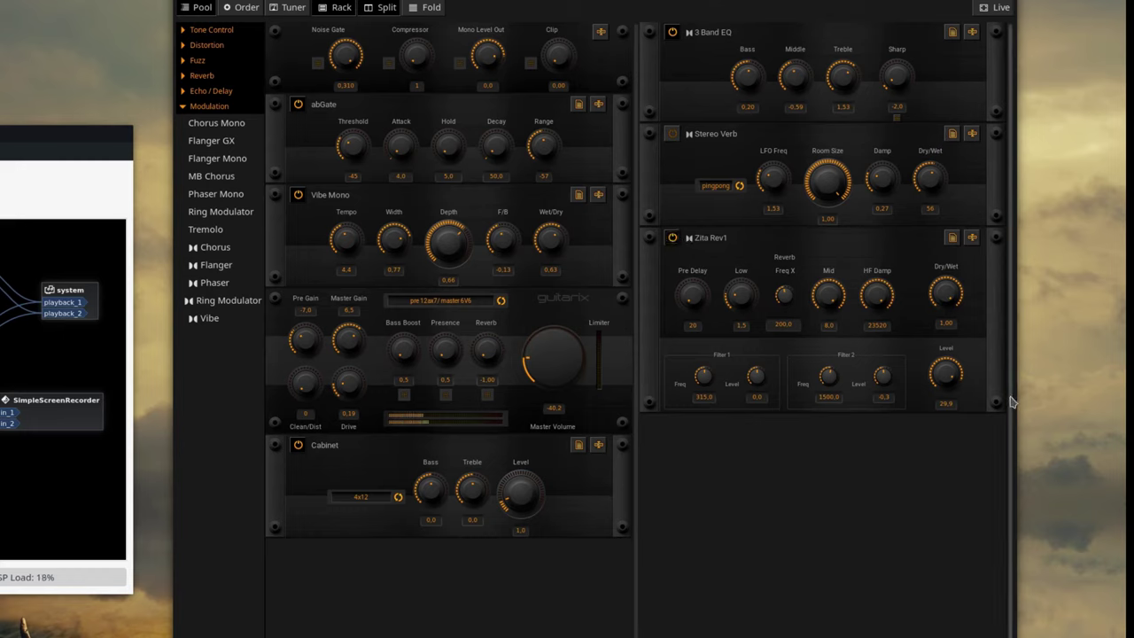
drag(946, 373, 922, 383)
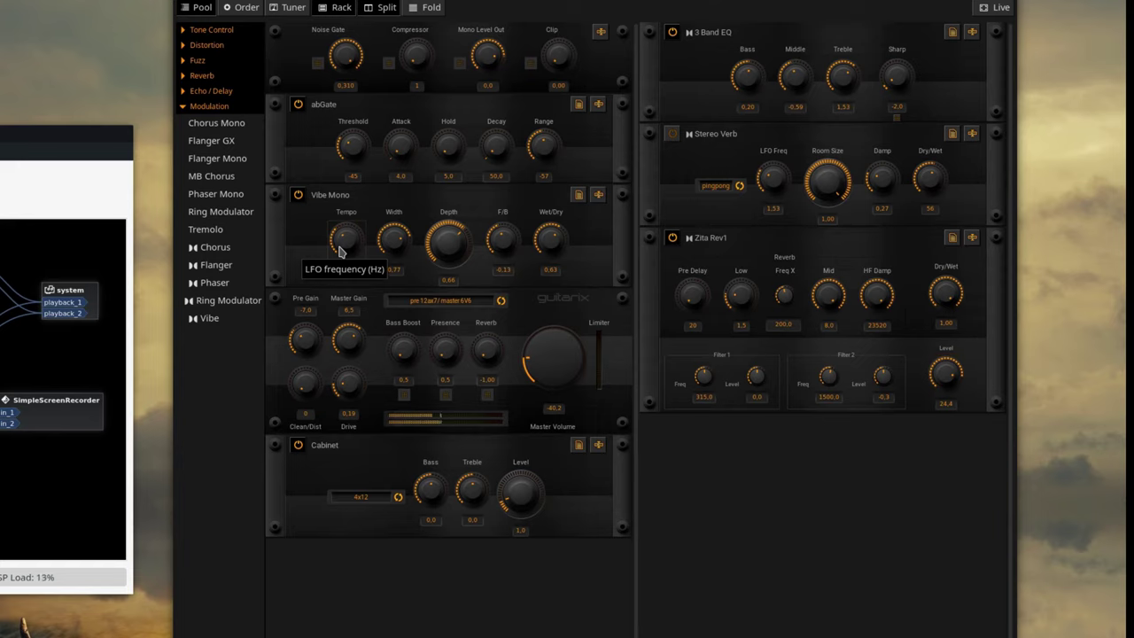
Reduce the Zita Rev1's Dry/Wet and Level, and set its Mid to 2.4 and HF Damp to about 5009.5
drag(952, 301, 950, 399)
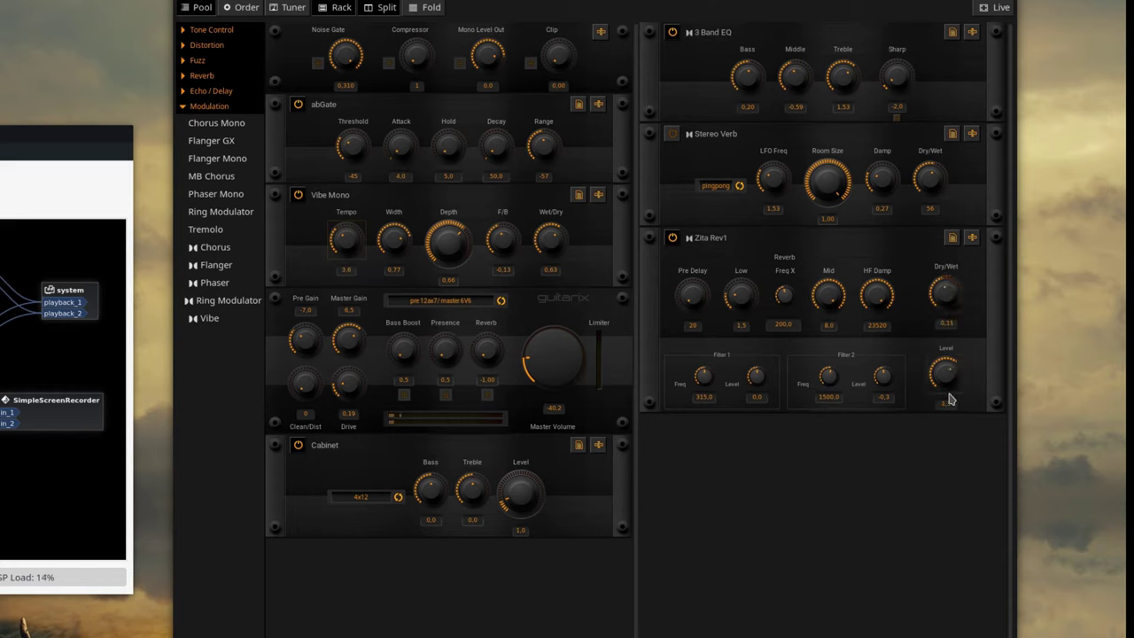
drag(837, 300, 849, 349)
drag(884, 301, 890, 367)
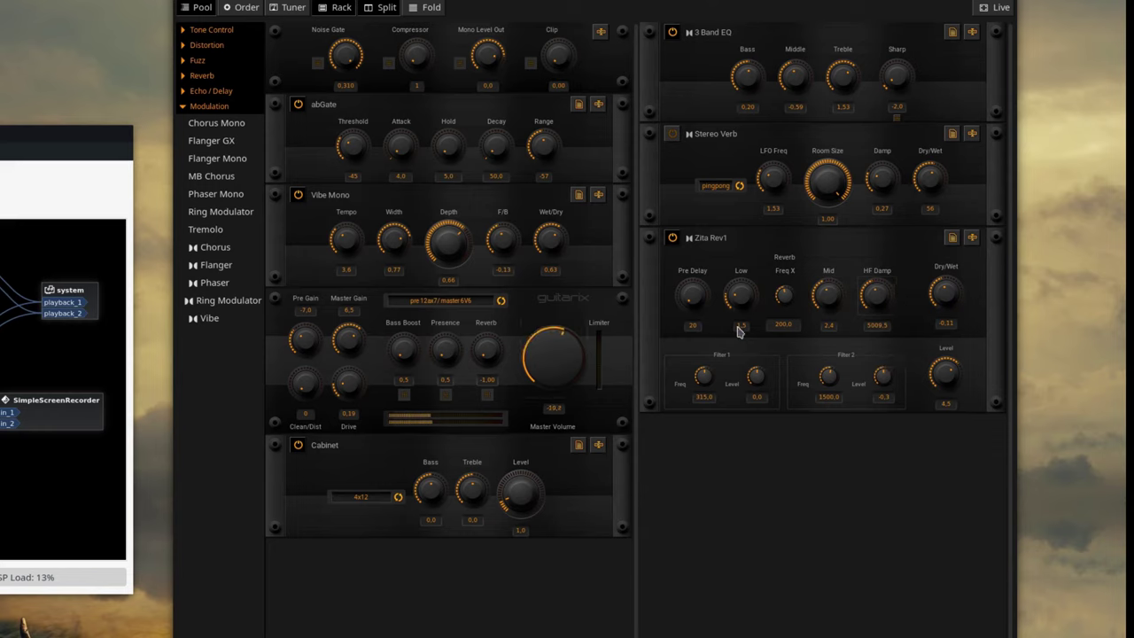
Set the Zita Rev1's Dry/Wet to -0.27, Level to -4.1, Mid to 2.3, Low to 1.0 and HF Damp to 7348.1, and raise the Master Volume
drag(952, 294, 952, 301)
drag(950, 376, 952, 388)
drag(828, 291, 833, 310)
drag(732, 289, 745, 328)
drag(869, 282, 835, 283)
drag(569, 372, 565, 343)
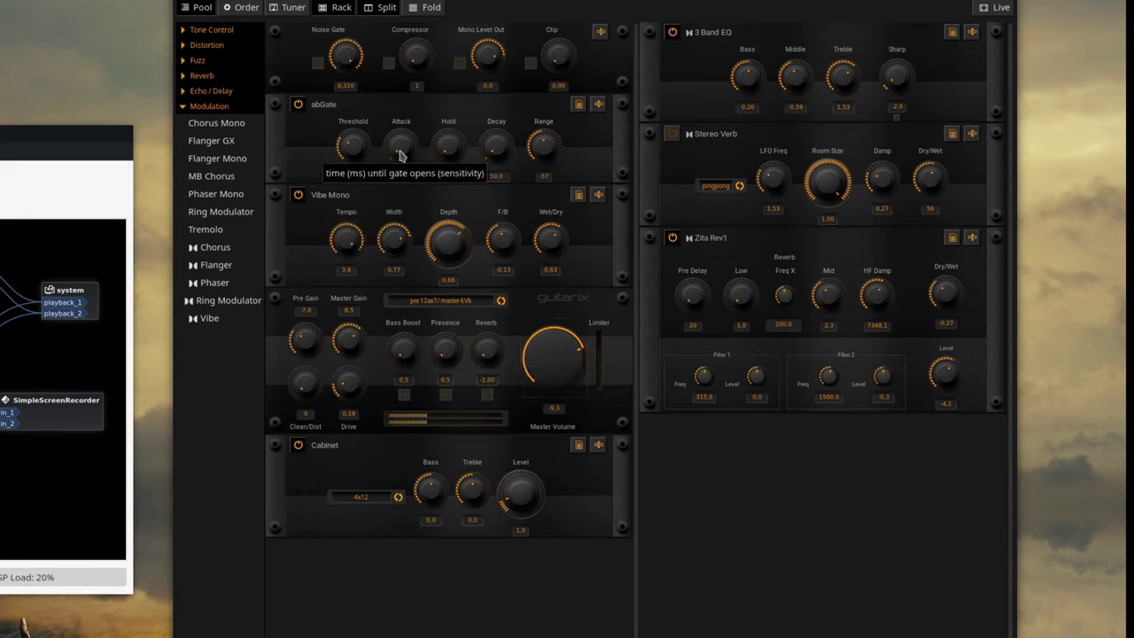
Switch off the Vibe Mono, add the Phaser Mono between the abGate and the Vibe, and switch it on
click(298, 195)
double_click(229, 193)
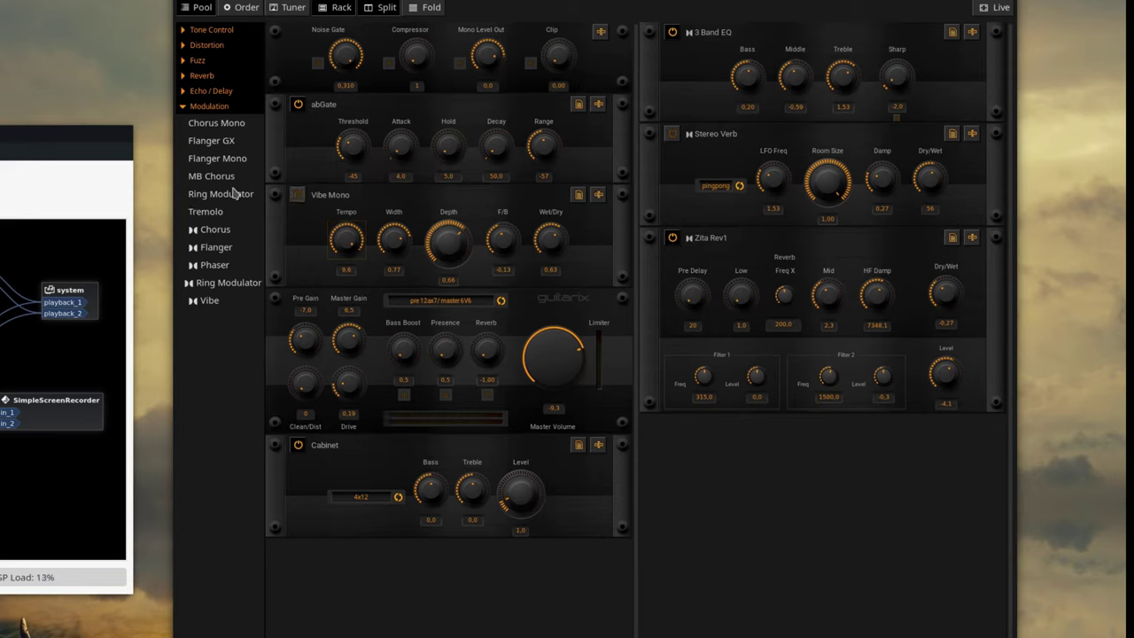
drag(269, 551, 297, 202)
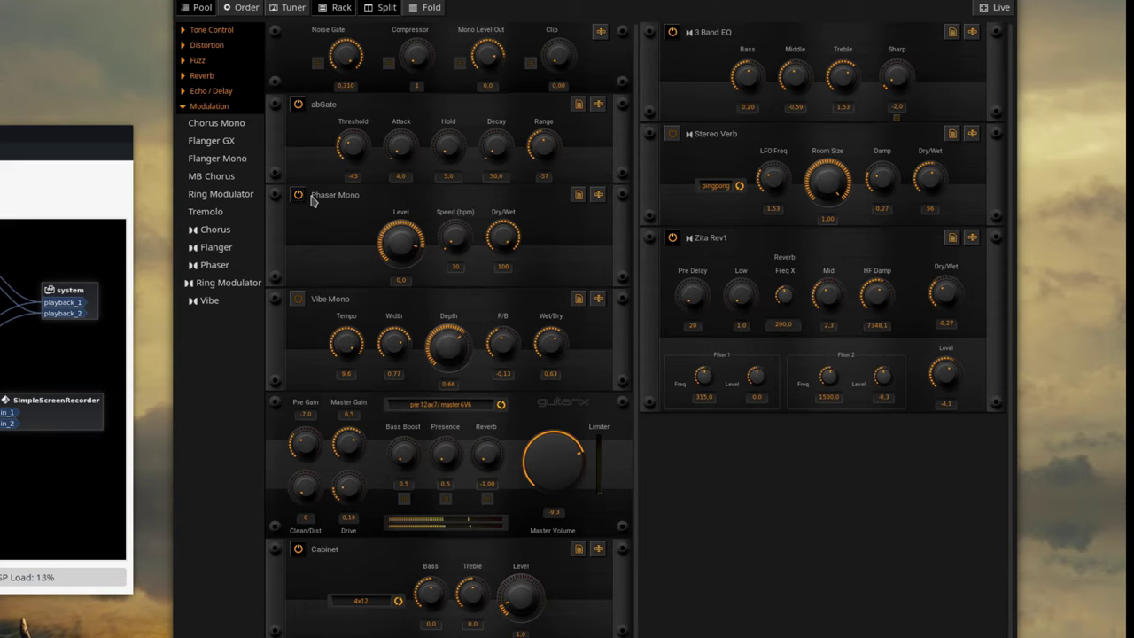
Replace the Phaser Mono and Vibe Mono with the stereo Phaser, placed above the Zita Rev1 and switched on
click(299, 196)
drag(280, 196, 225, 199)
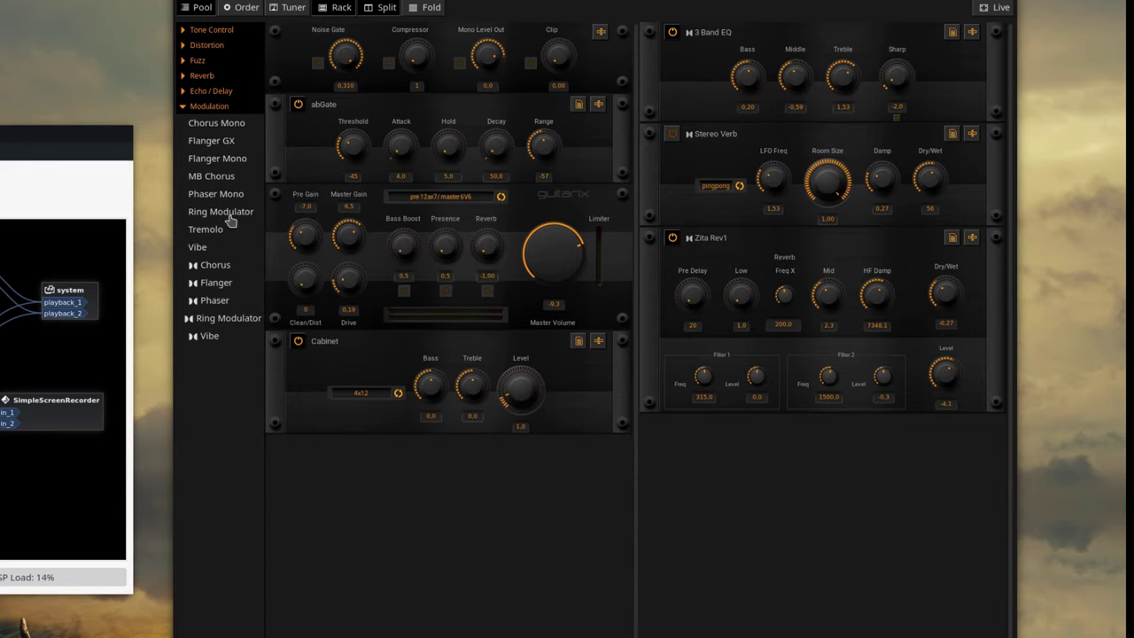
drag(218, 302, 660, 211)
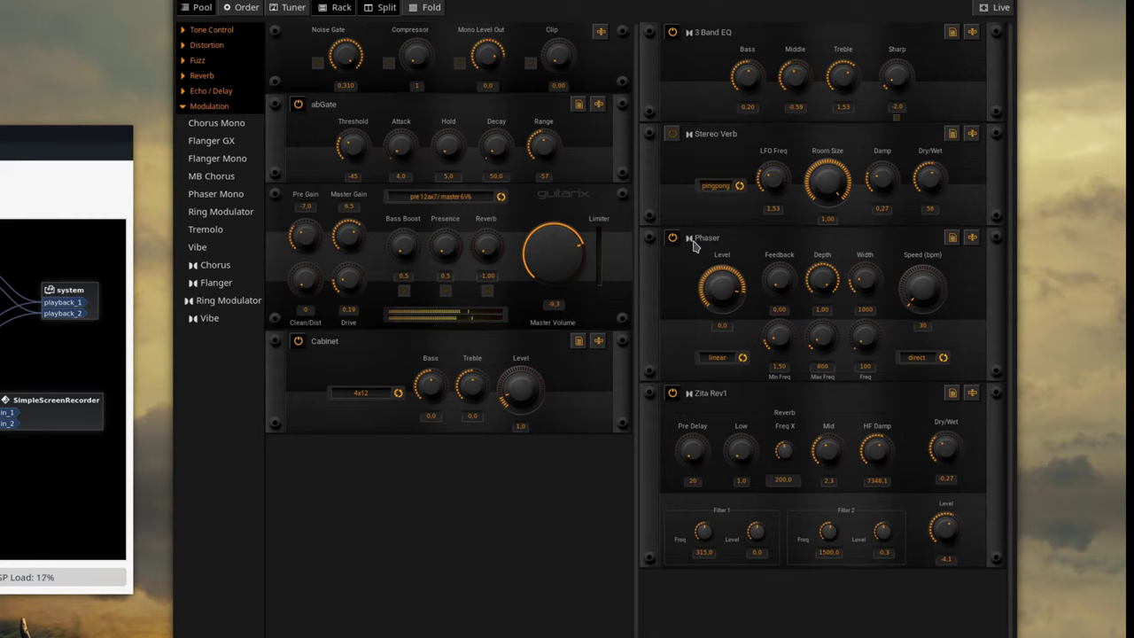
Set the Phaser's Speed to 264 and Width to 2916, and the Zita Rev1's Dry/Wet to 0.09 and Level to 5.5
drag(908, 292, 898, 254)
drag(933, 273, 930, 204)
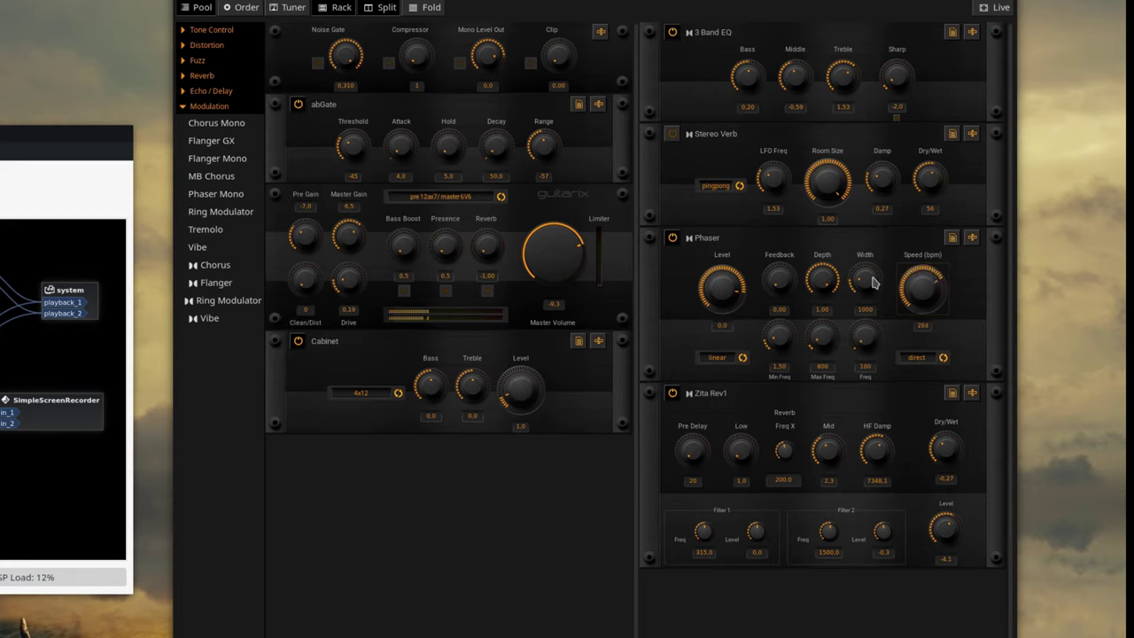
drag(874, 281, 888, 230)
drag(949, 455, 954, 425)
drag(950, 514, 948, 502)
Switch off the Phaser and Zita Rev1, and remove both along with the Stereo Verb from the stereo rack
click(674, 239)
click(673, 394)
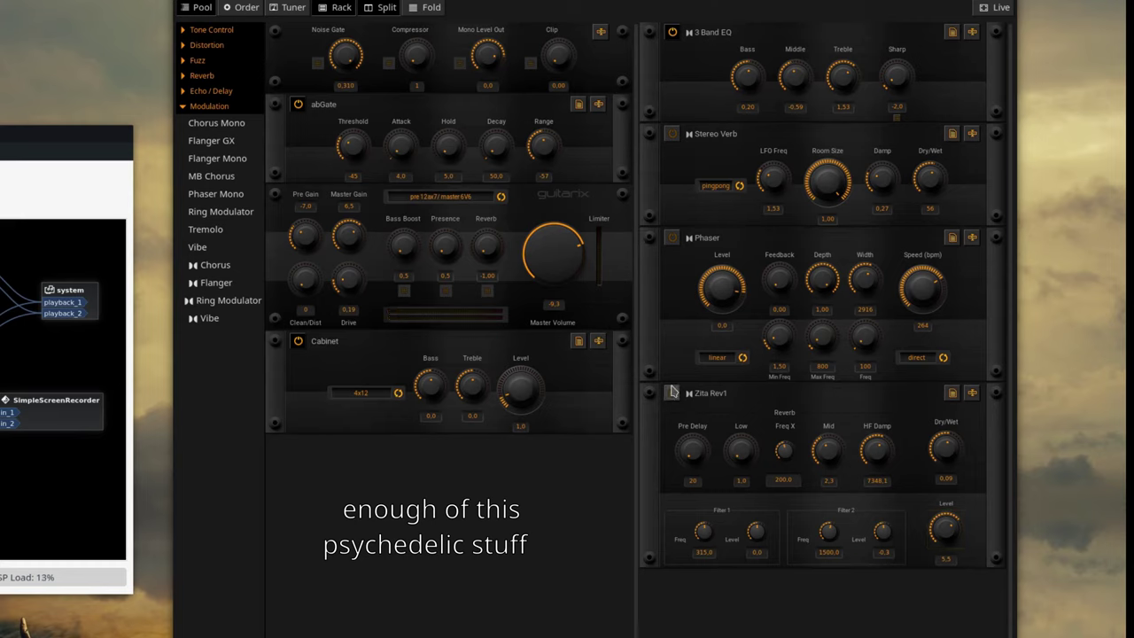
drag(648, 240, 233, 192)
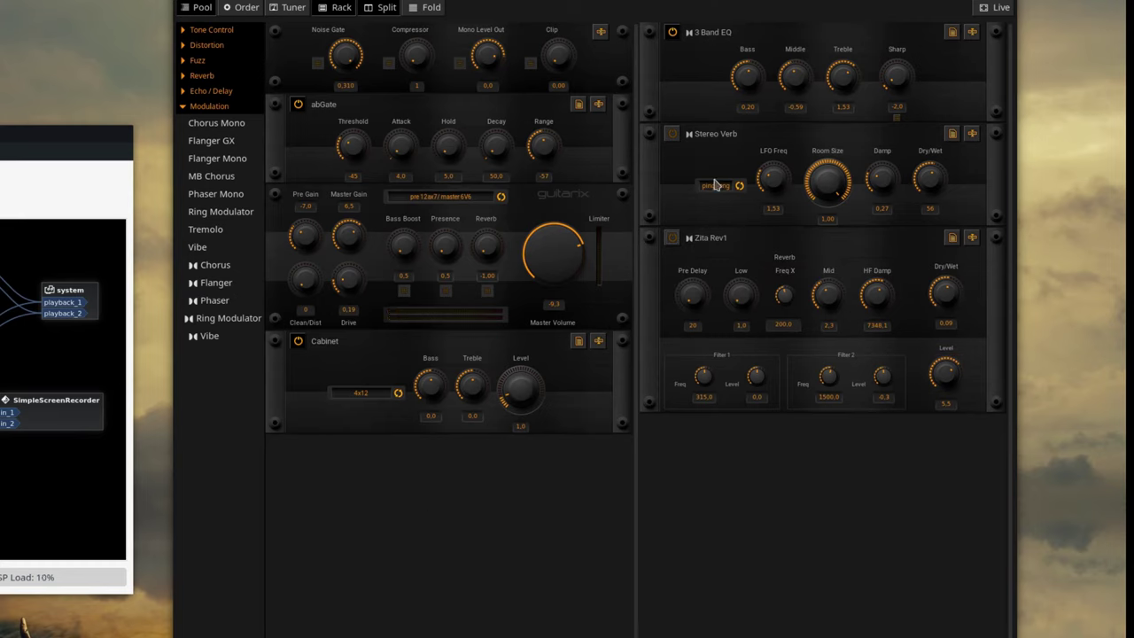
drag(653, 139, 228, 171)
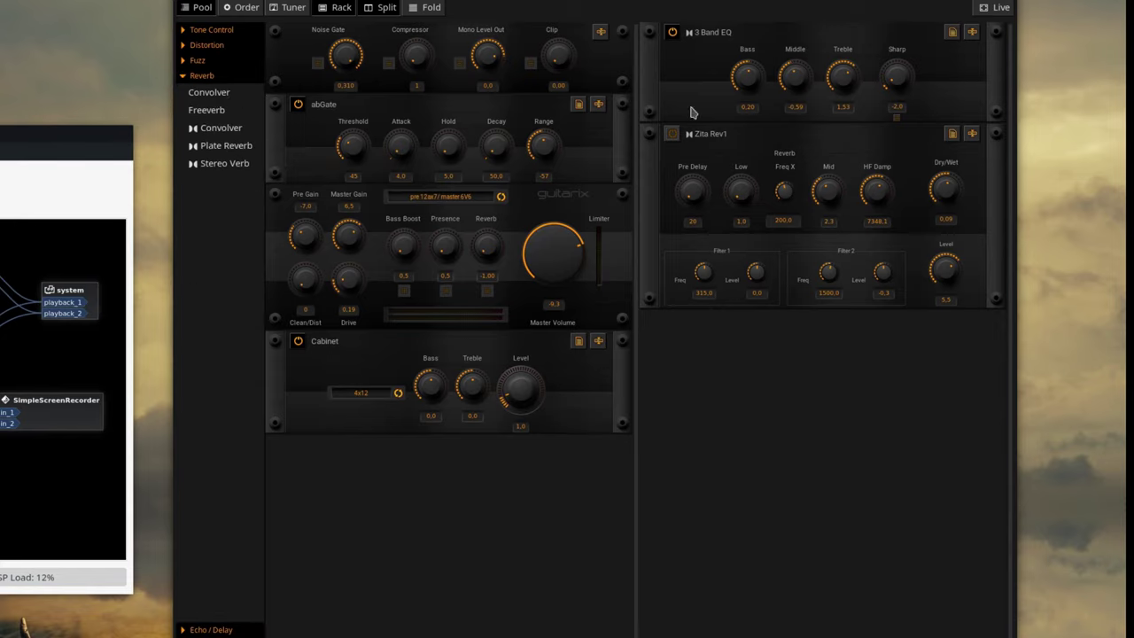
drag(653, 139, 212, 243)
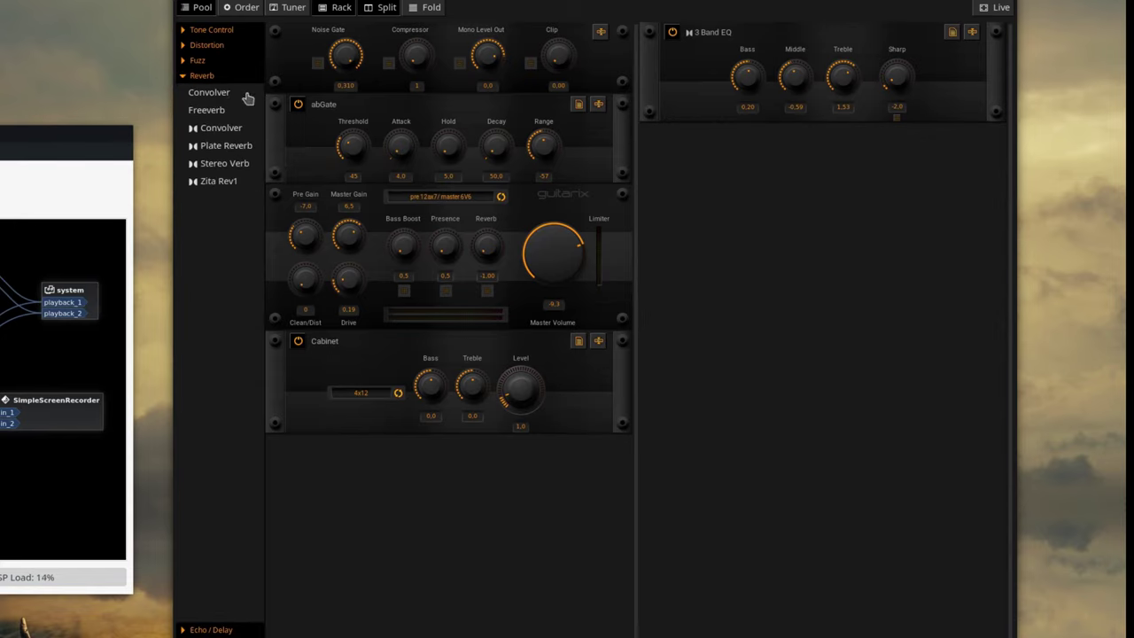
Add the Electra distortion between the abGate and the amp, set the Master Volume to about -25, and switch the distortion on
click(222, 49)
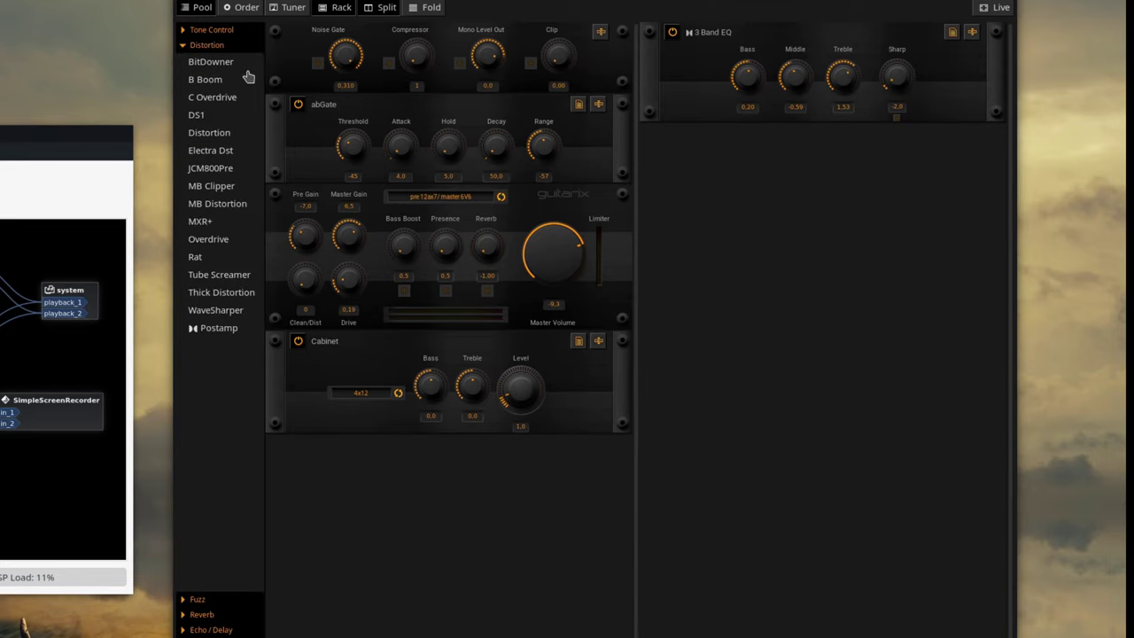
drag(210, 150, 363, 157)
click(539, 370)
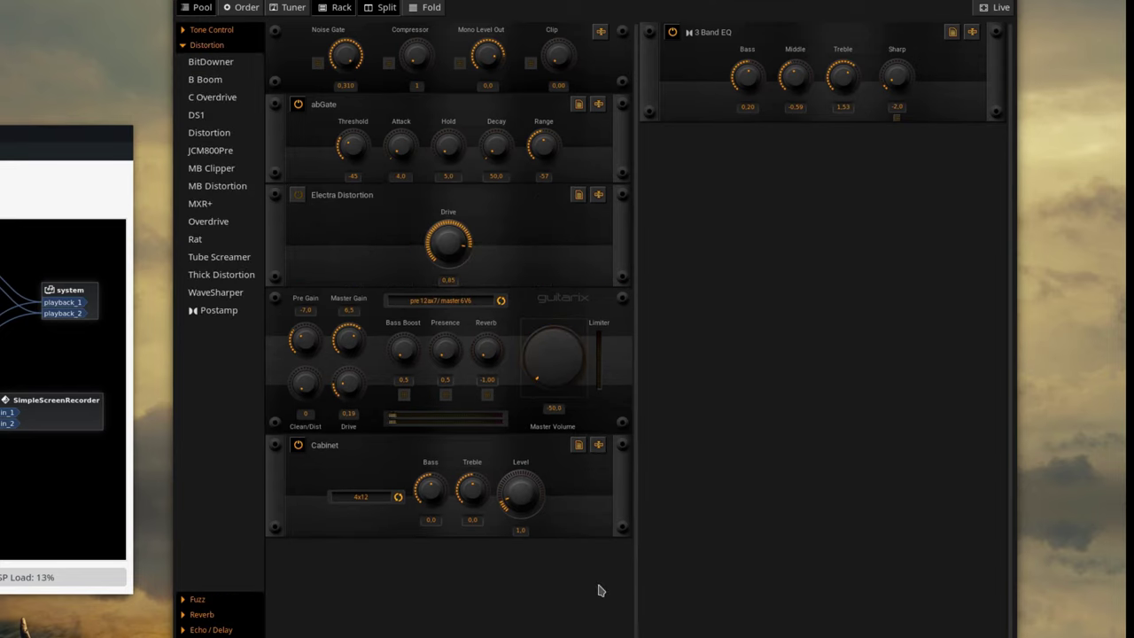
drag(570, 383, 560, 336)
click(297, 194)
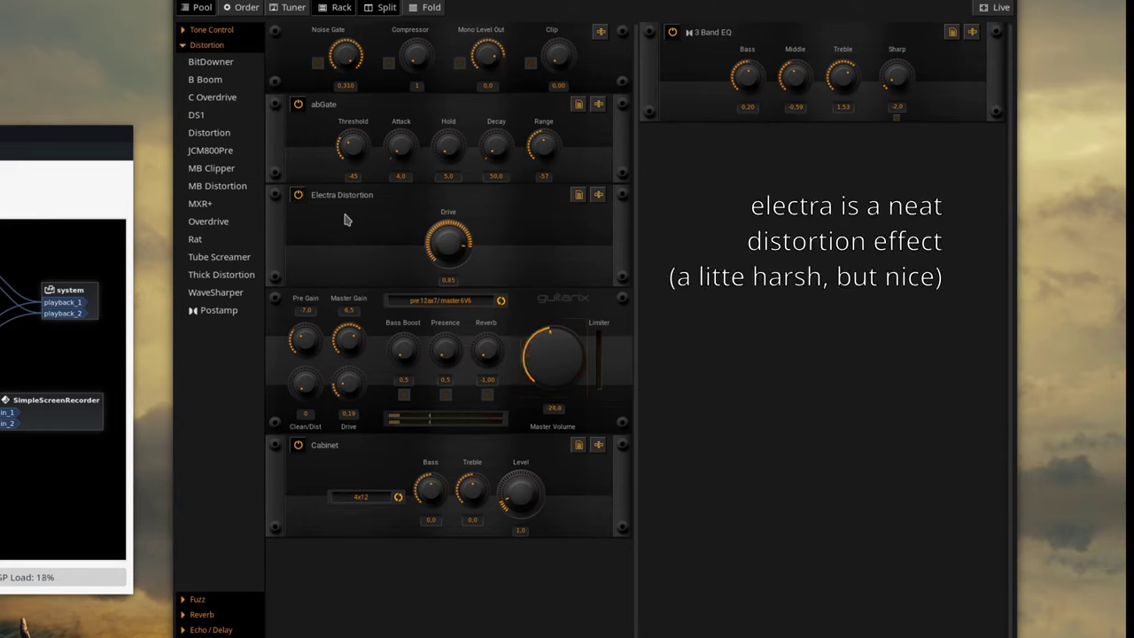
Set the amp's Drive to 0.50 and the Clip to 1.47, and adjust the Master Volume to about -23.6
click(566, 374)
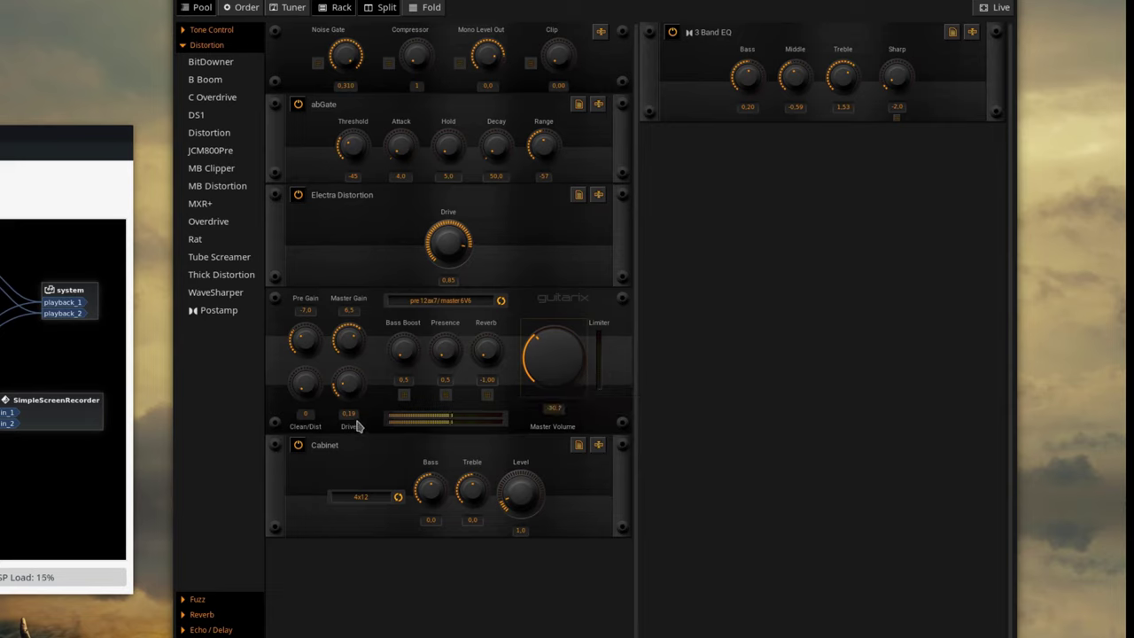
mouse_move(347, 373)
mouse_down()
mouse_move(349, 326)
mouse_move(348, 356)
mouse_up()
click(530, 62)
drag(560, 59, 567, 0)
drag(562, 367, 560, 352)
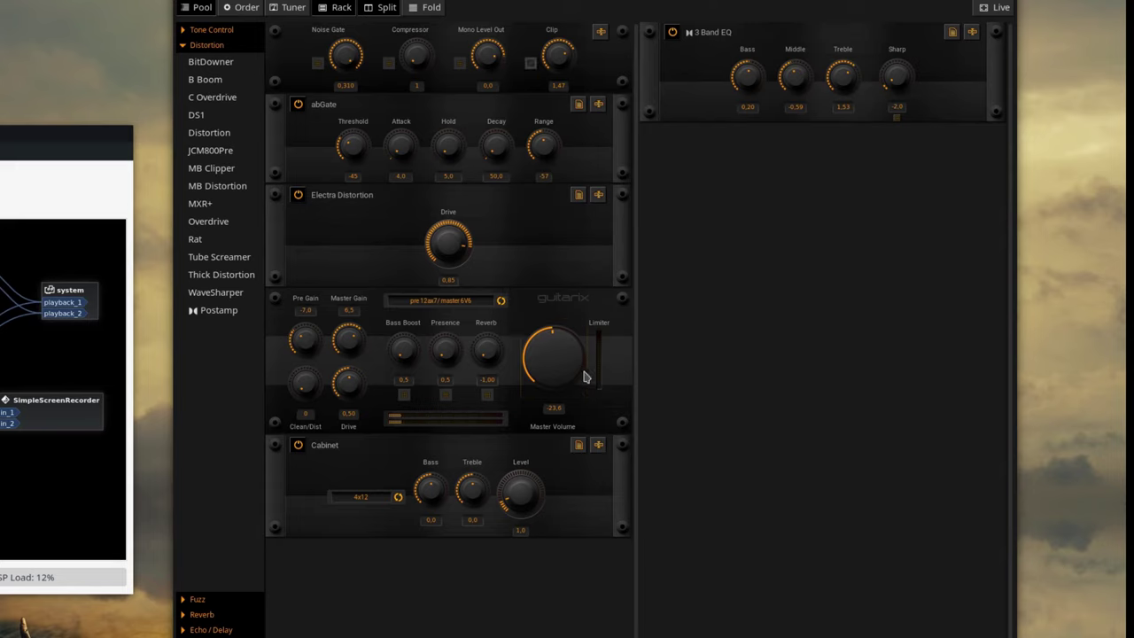
Lower the Master Volume to about -30.1, and set the amp's Clean/Dist to 100 and Drive to 0.39
drag(562, 370, 558, 378)
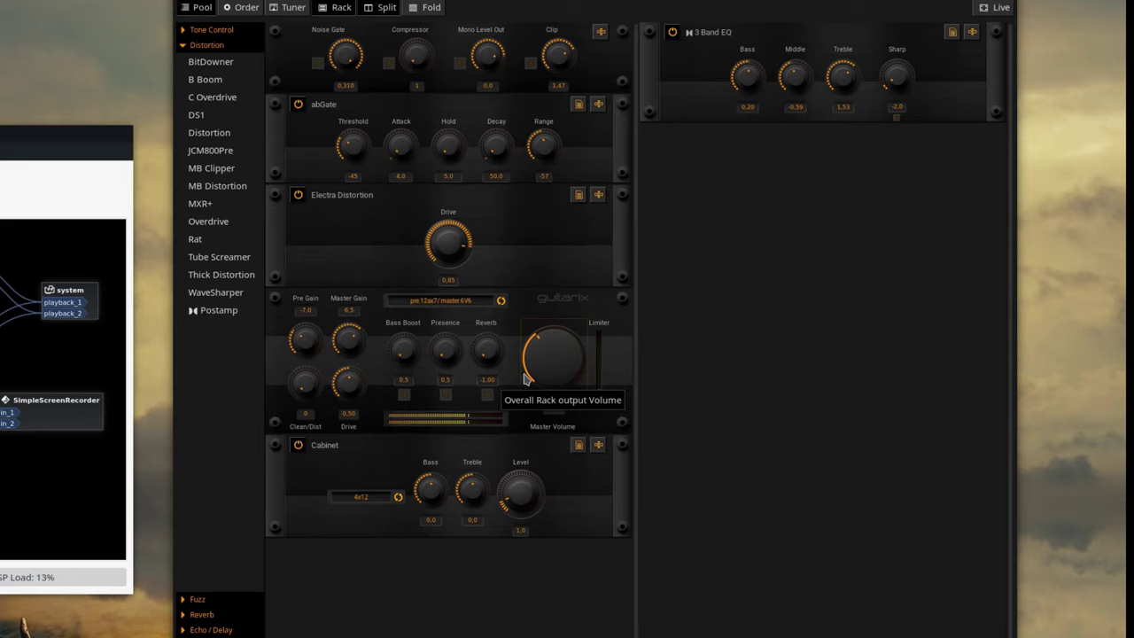
drag(358, 387, 440, 534)
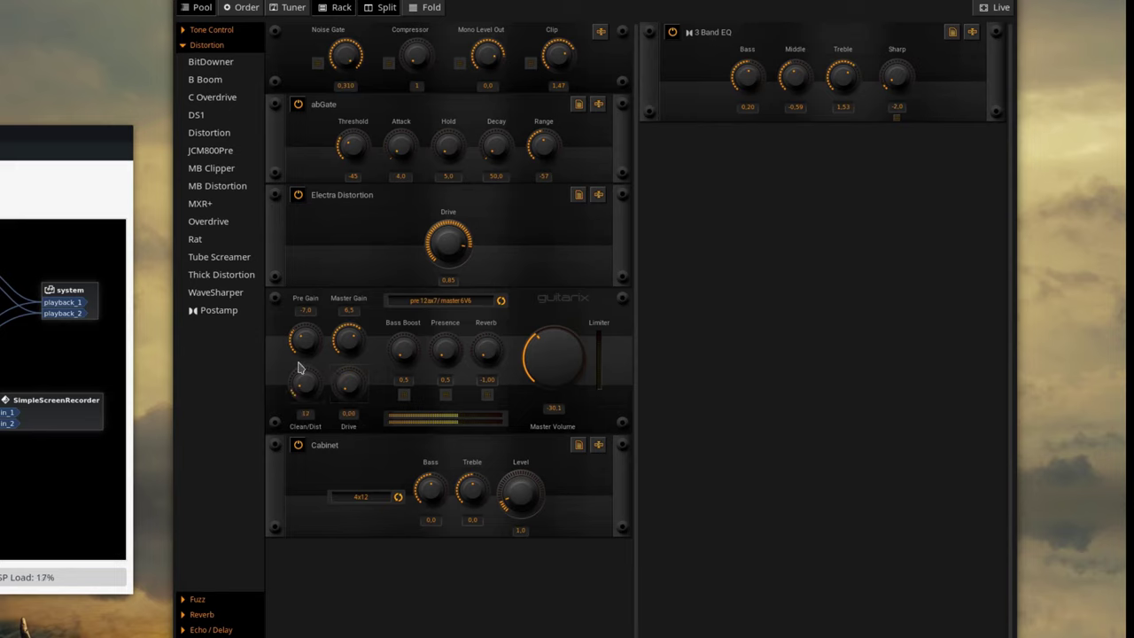
drag(299, 371, 284, 263)
drag(346, 384, 346, 338)
Replace the Electra Distortion with the Rat, switch it on, and set its Drive to 0.85 and Tone to 0.38
click(275, 196)
drag(195, 256, 314, 183)
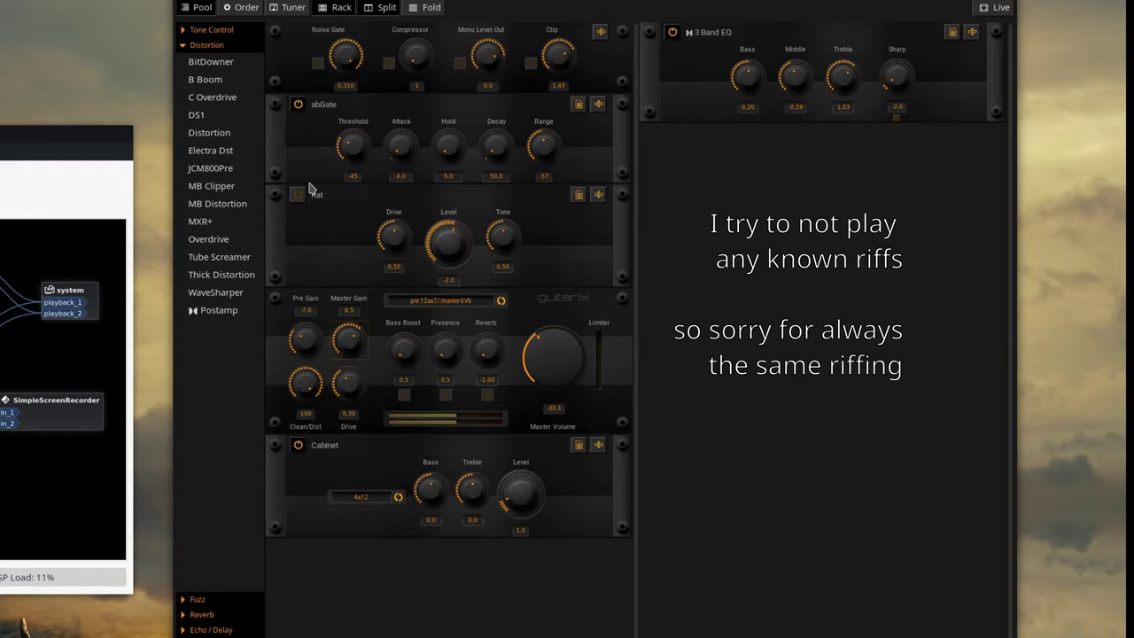
click(297, 194)
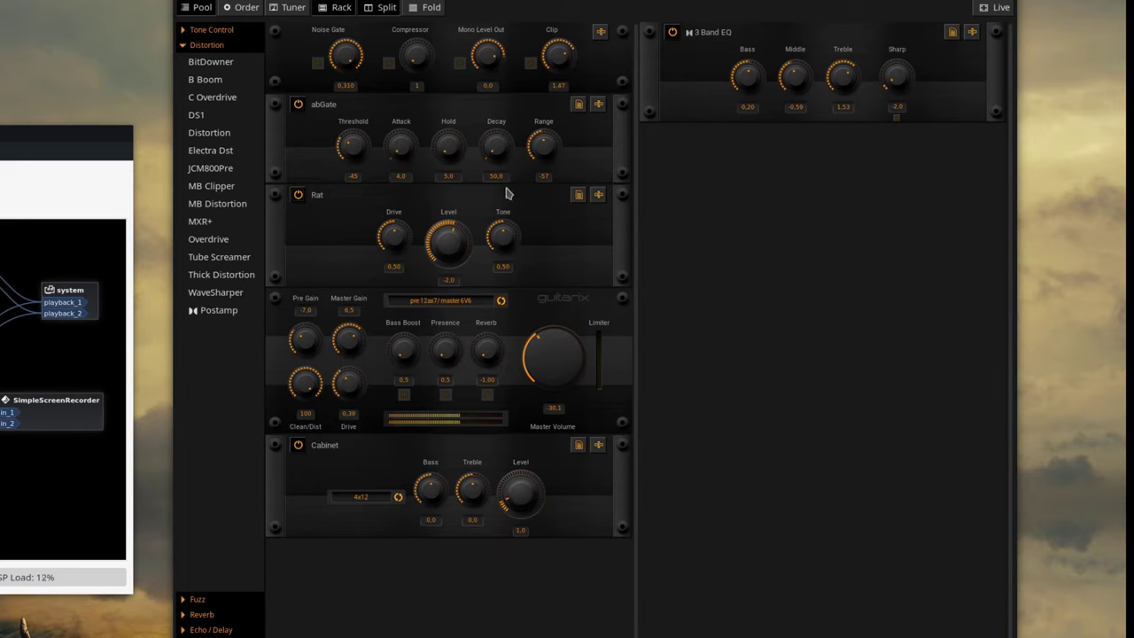
drag(413, 238, 409, 196)
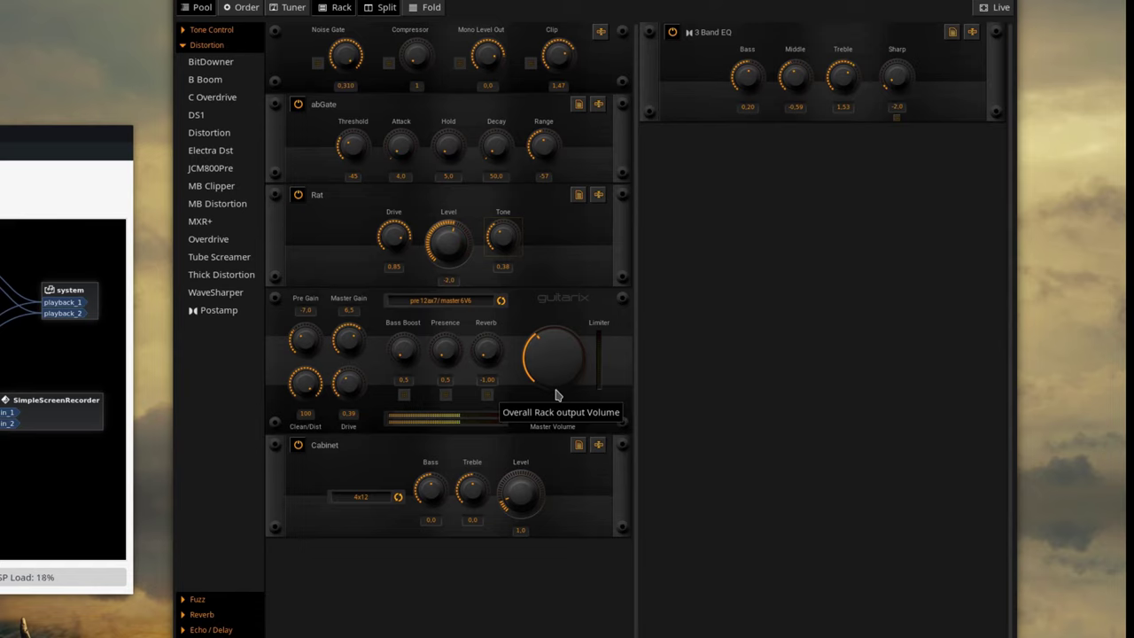
Set the amp's Clean/Dist to 24, Drive to 0.18, Pre Gain to 20.0, Master Gain to -0.1 and Master Volume to about -29.0
drag(299, 391, 316, 484)
drag(348, 391, 337, 420)
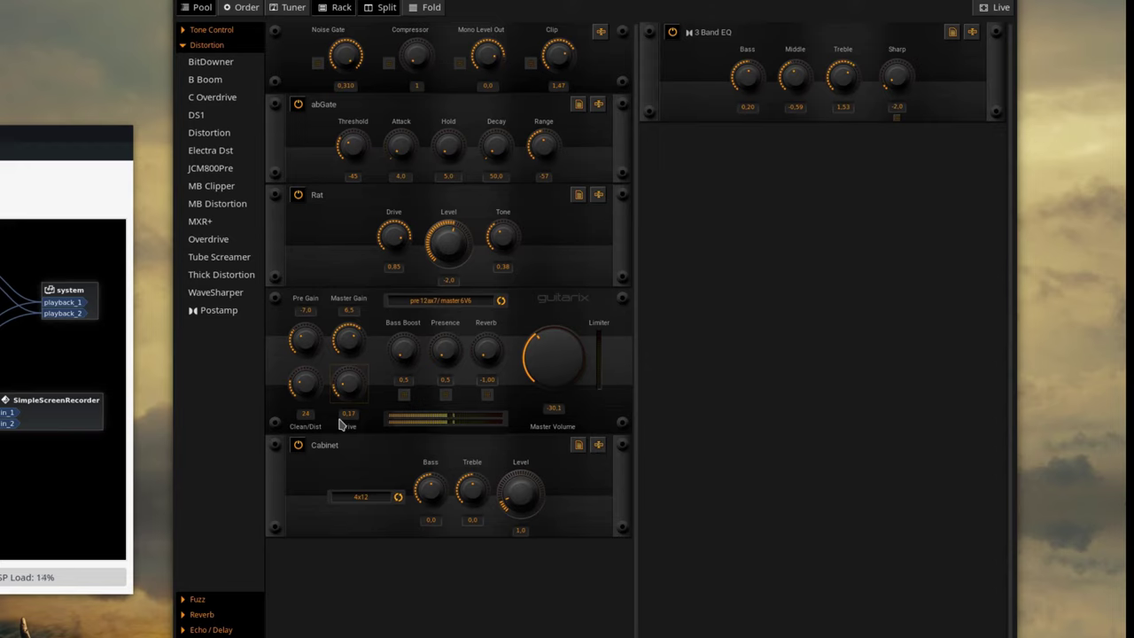
drag(352, 380, 384, 309)
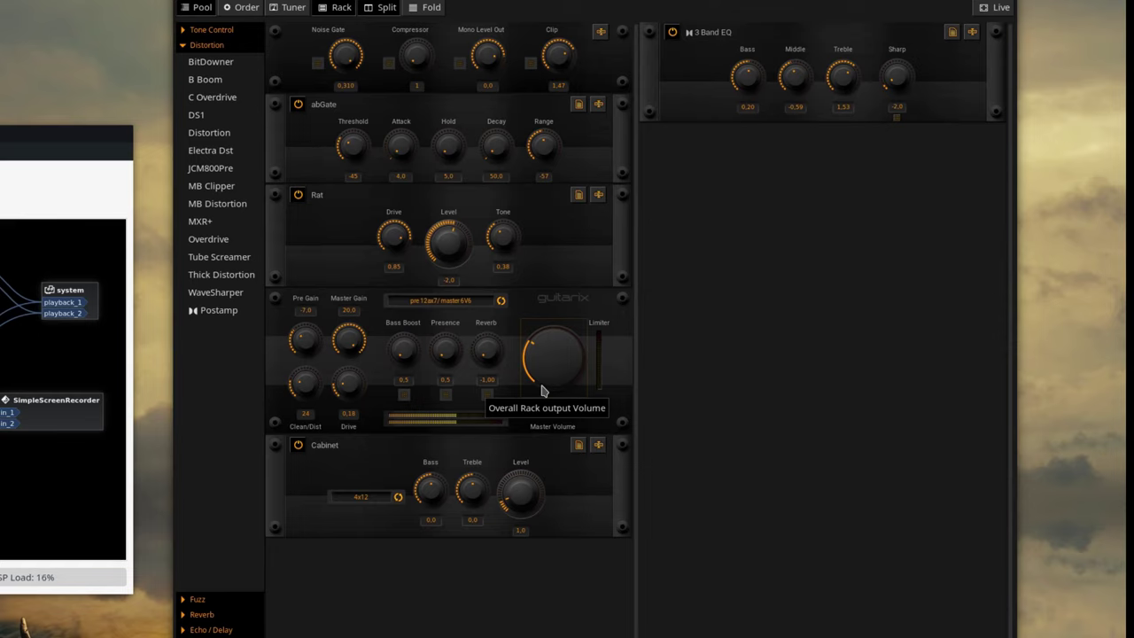
drag(342, 347, 317, 260)
scroll(359, 353, down, 3)
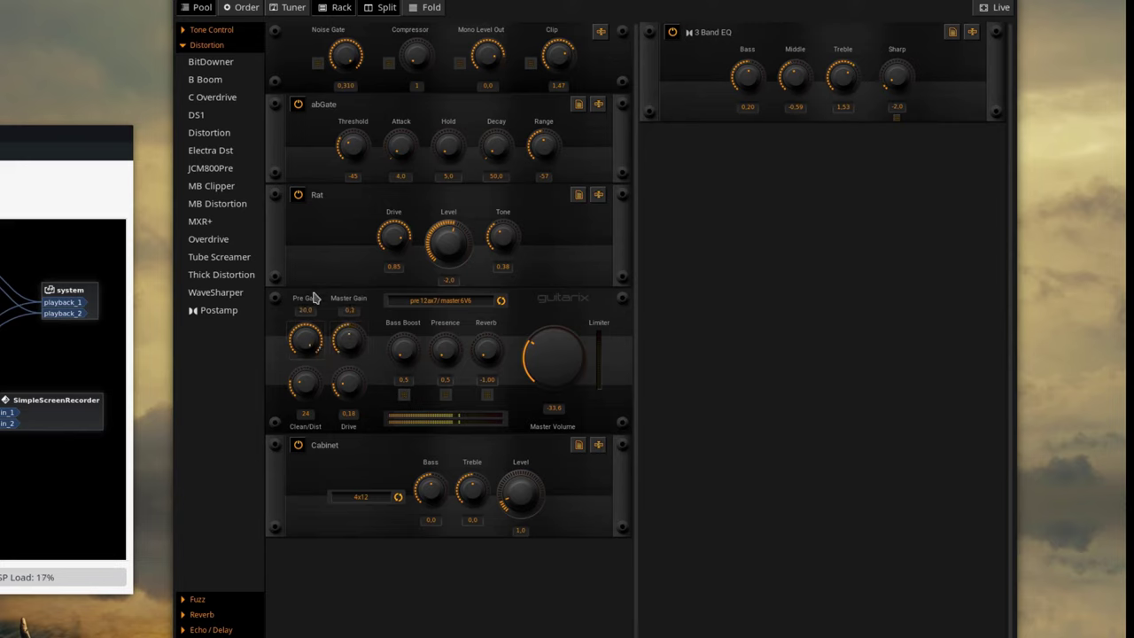
scroll(564, 361, up, 3)
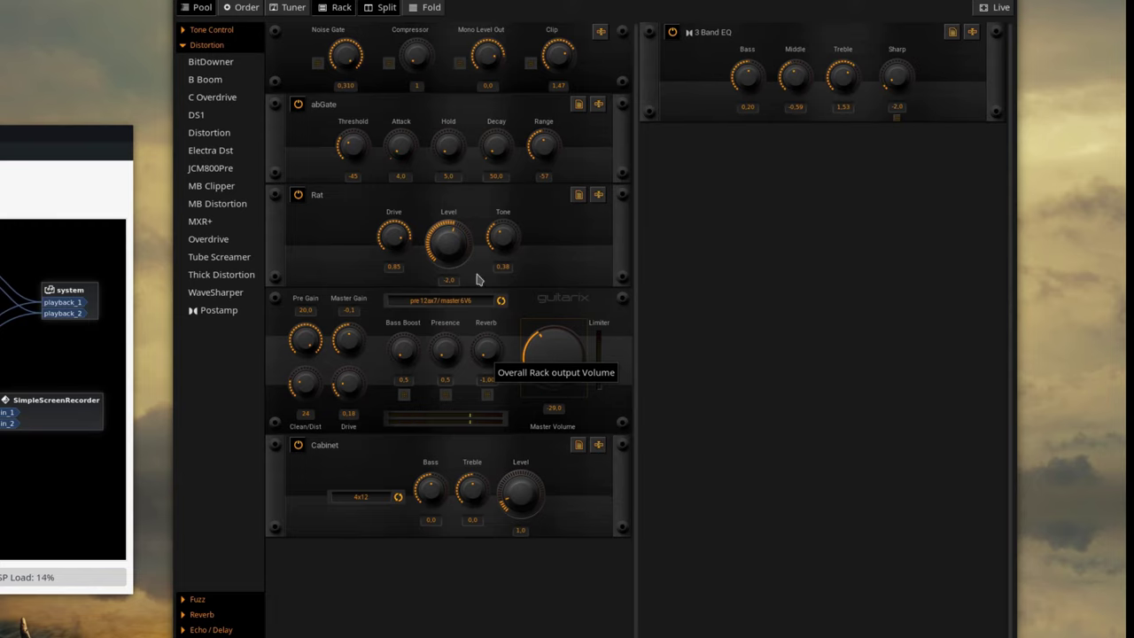
Remove the Rat distortion from the mono rack
click(273, 194)
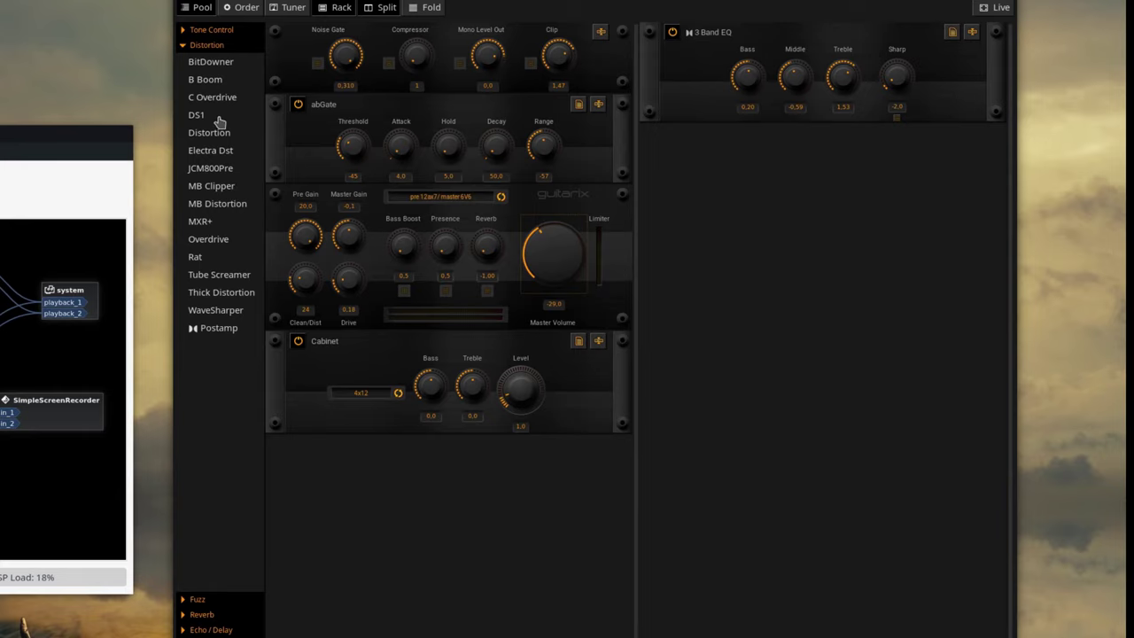
Add the DS1 with Drive 1.00 and switch it on, and set the amp's Pre Gain to 7.3, Master Gain to 20.0 and Master Volume to -37.5
drag(195, 115, 316, 197)
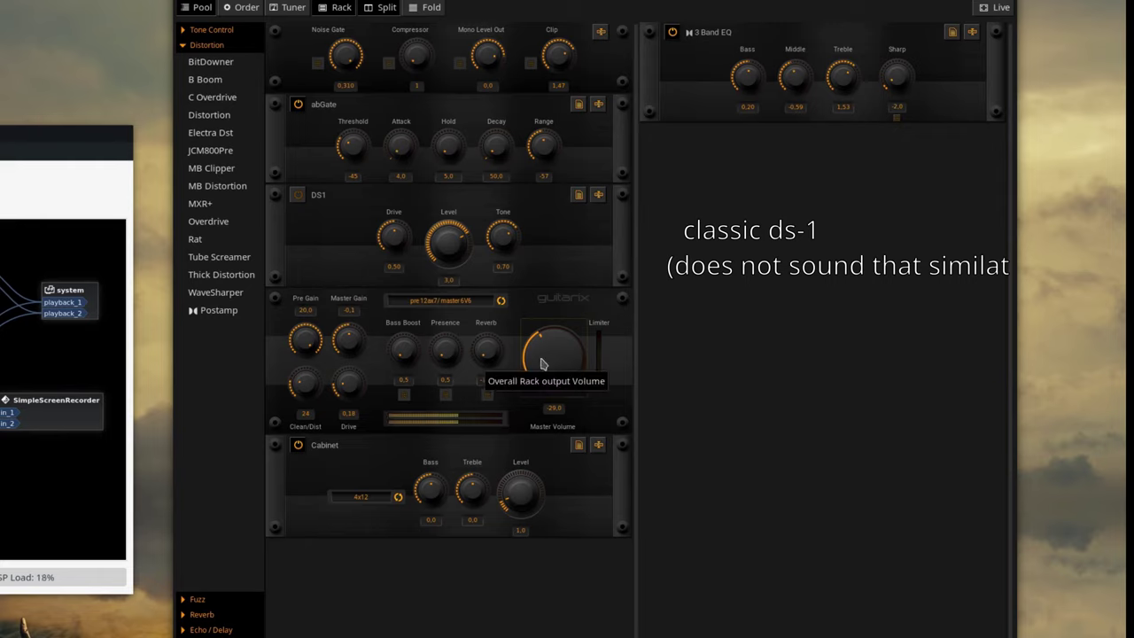
drag(315, 334, 350, 321)
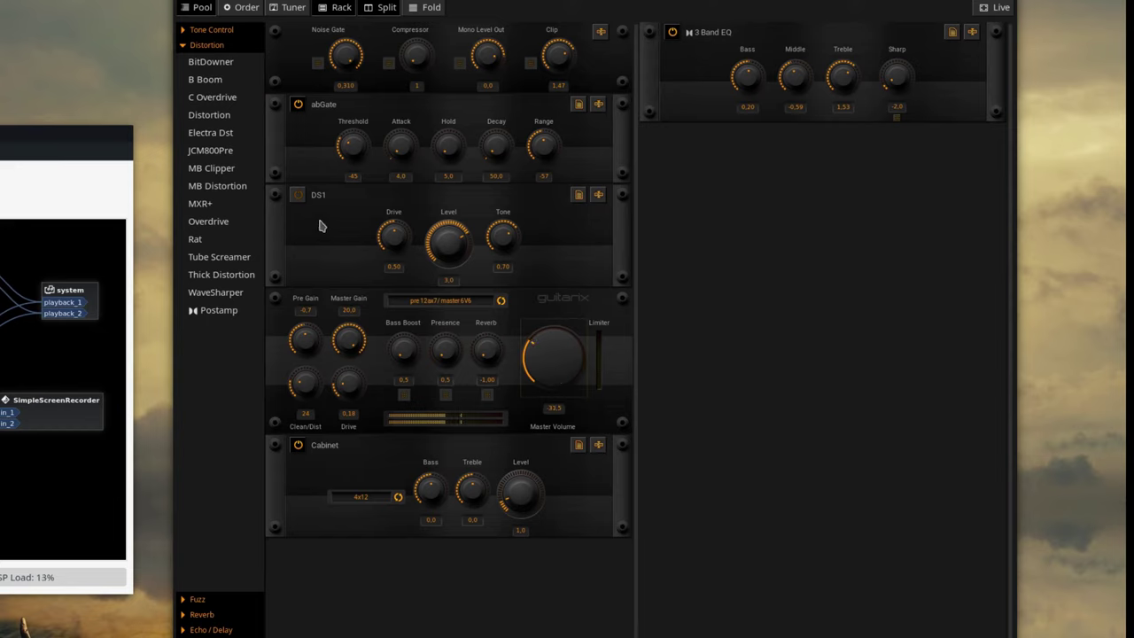
click(298, 195)
drag(545, 370, 544, 380)
drag(386, 247, 427, 149)
drag(307, 312, 305, 294)
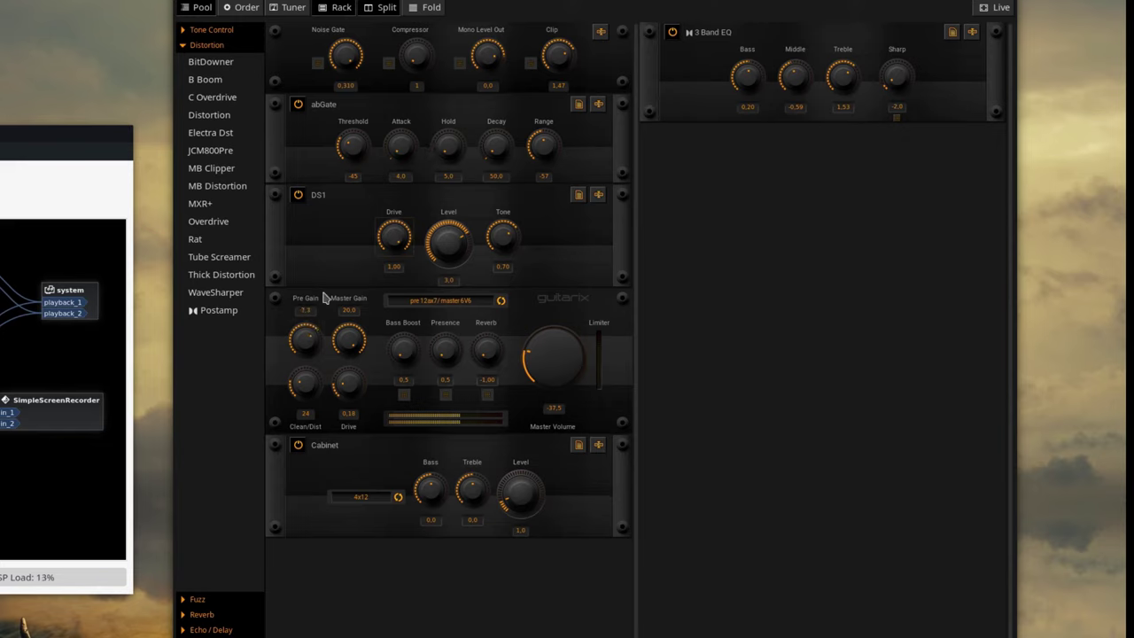
Replace the DS1 with the MXR Distortion Plus, switch it on, and set its Distortion to 0.76
click(298, 195)
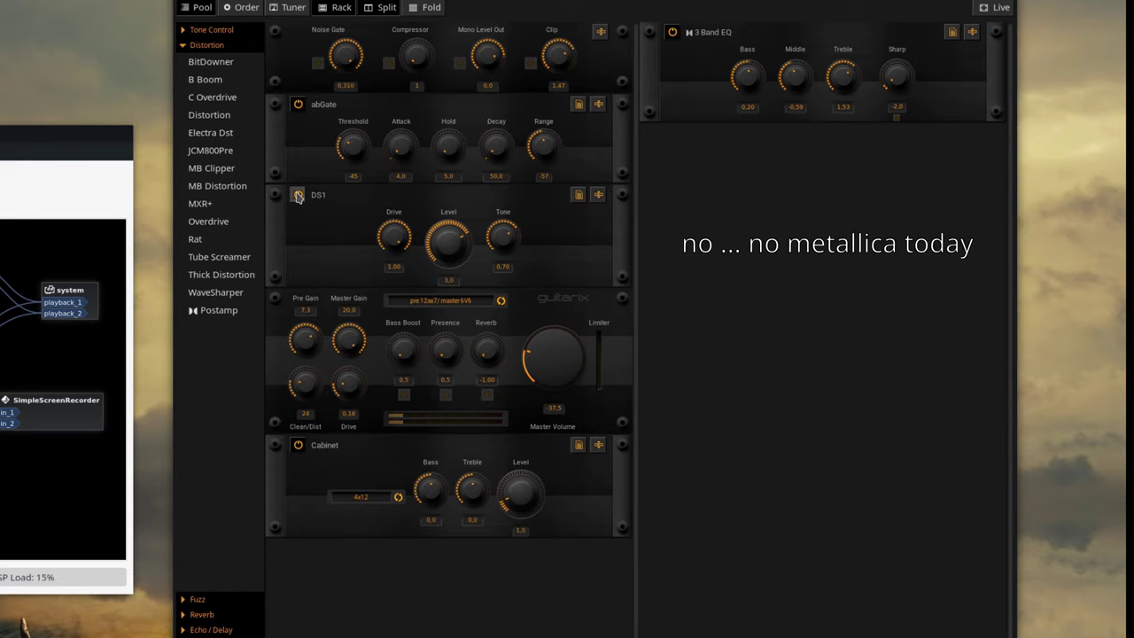
drag(297, 193, 379, 195)
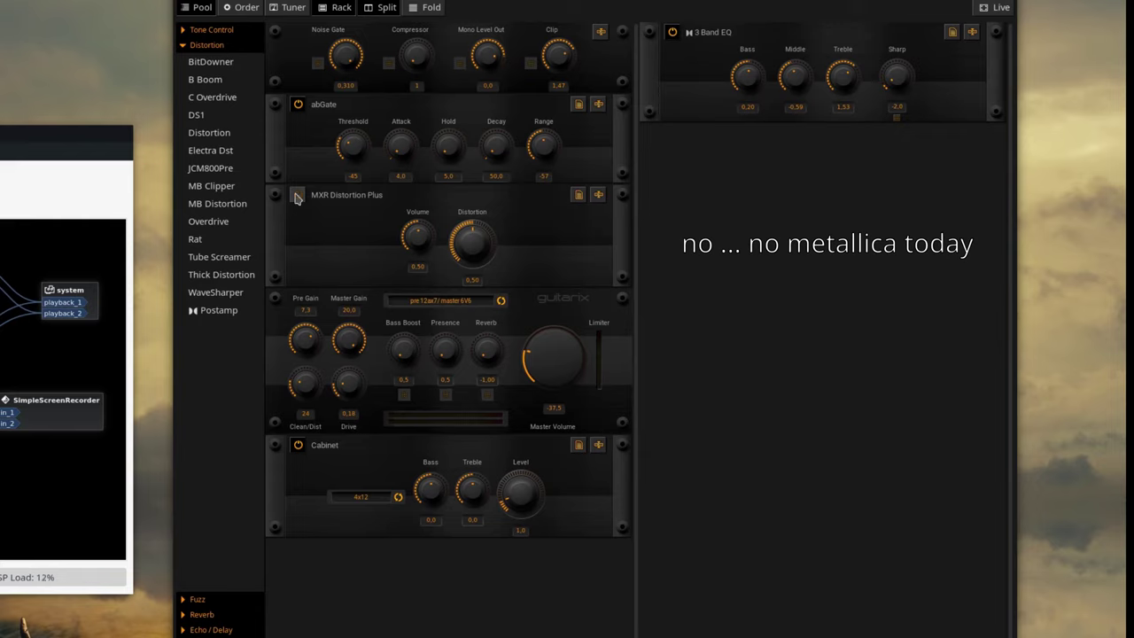
click(297, 197)
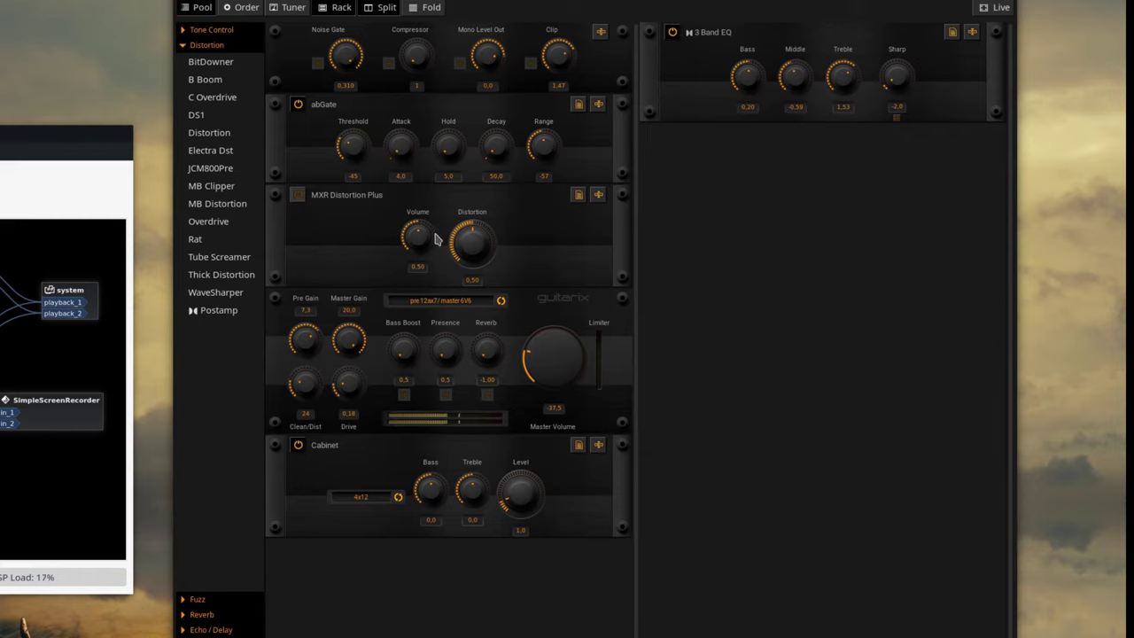
drag(456, 250, 460, 151)
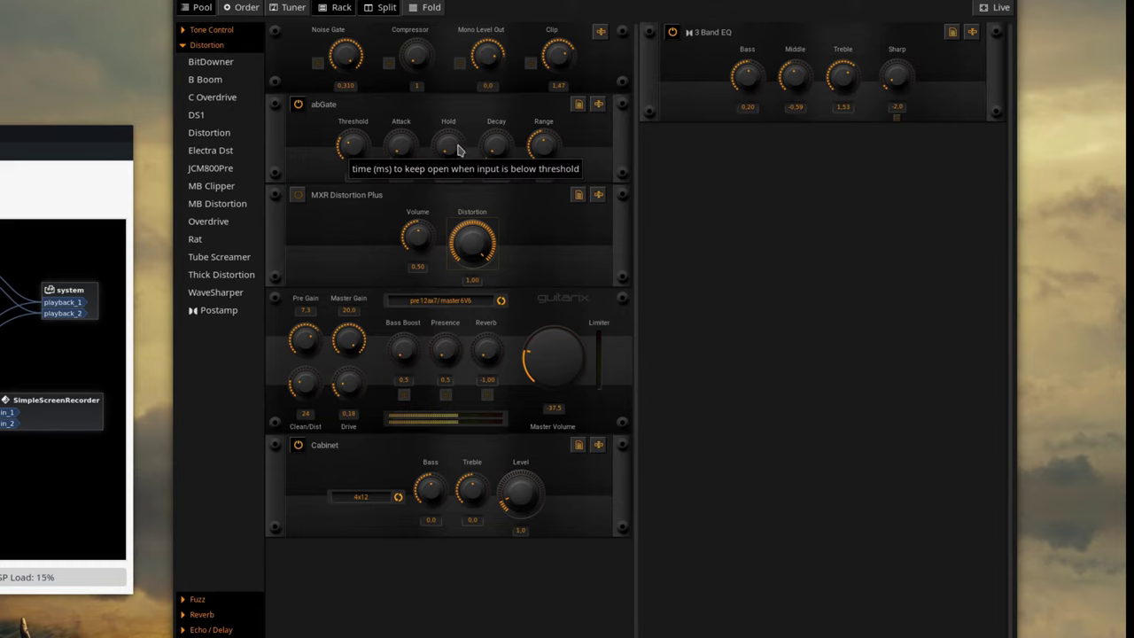
click(297, 196)
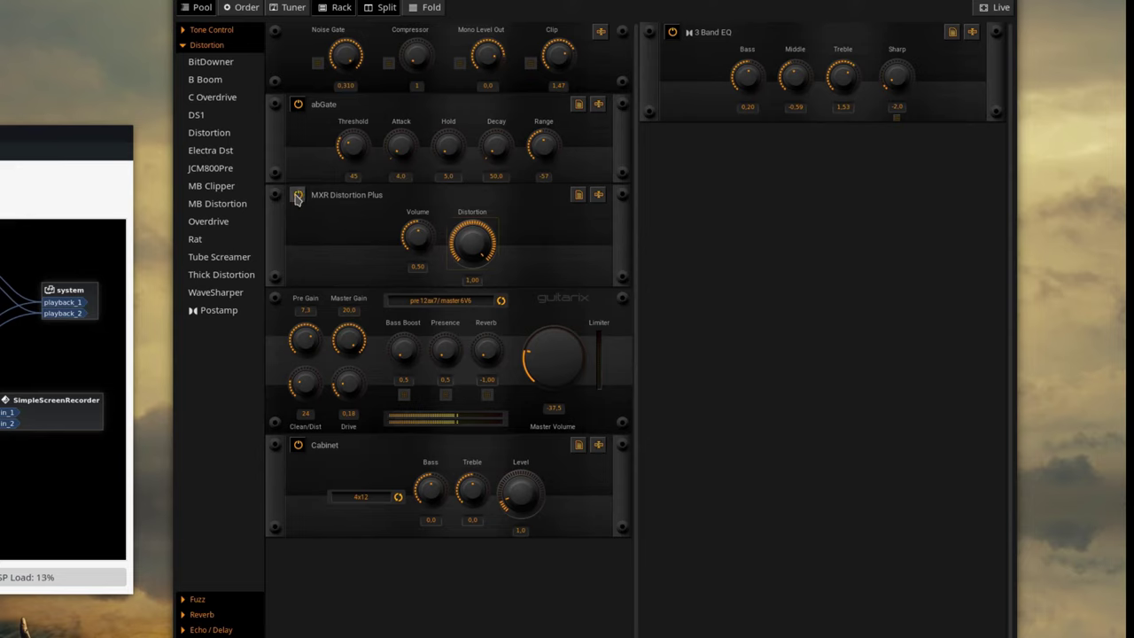
drag(476, 256, 471, 275)
right_click(470, 276)
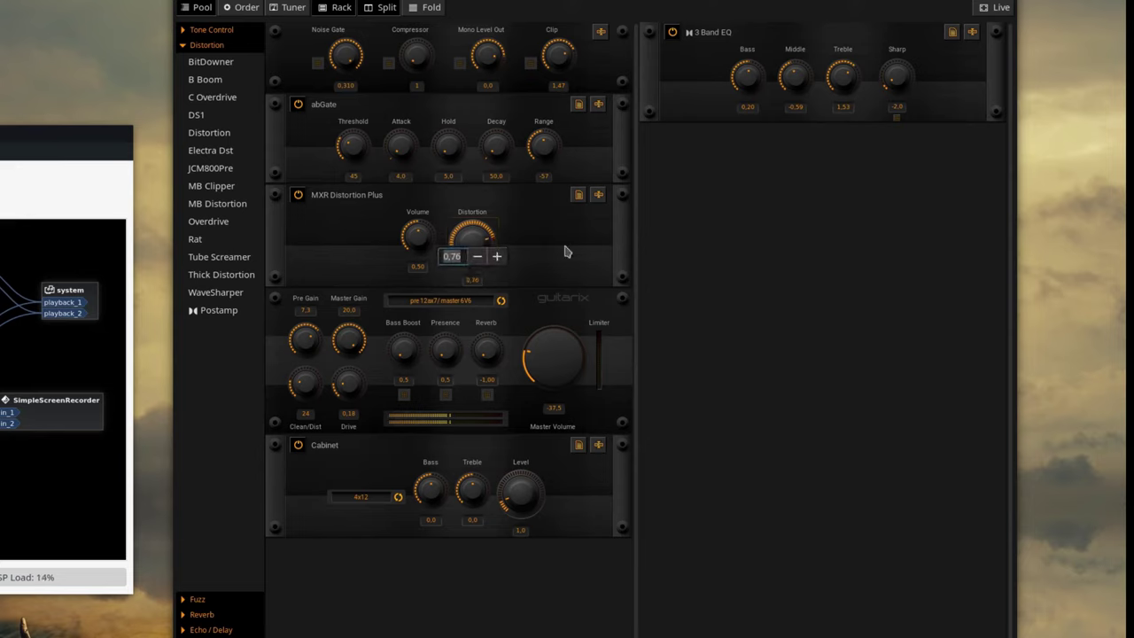
click(529, 262)
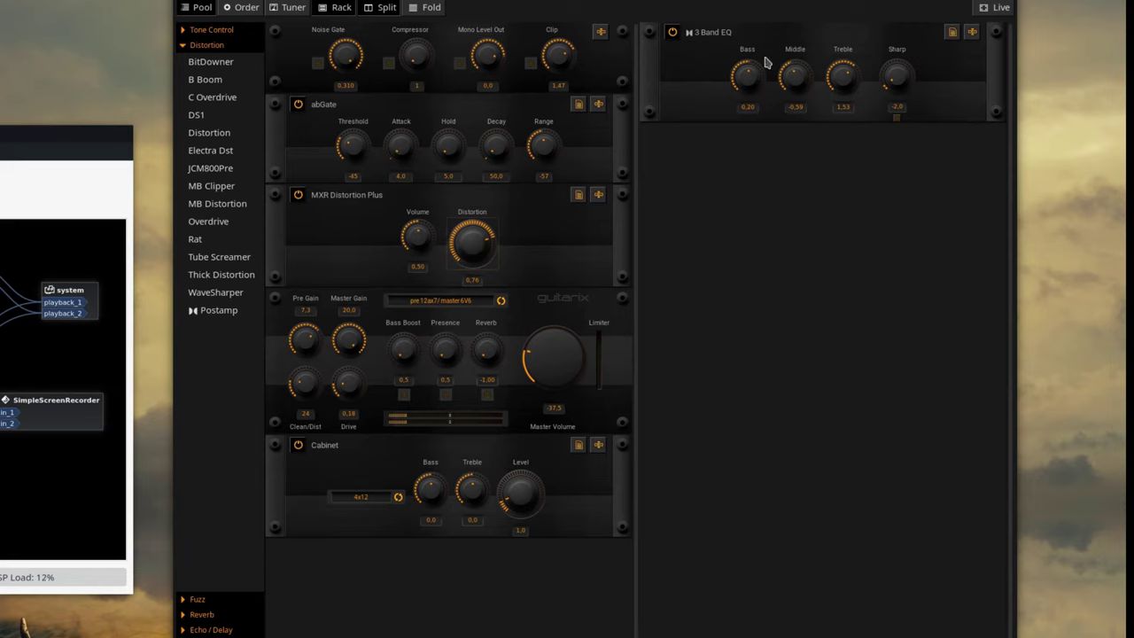
Set the 3 Band EQ's Bass to -2.60 and Middle to 1.43, and remove the MXR Distortion Plus from the mono rack
drag(753, 68, 795, 43)
drag(755, 76, 756, 90)
drag(280, 199, 234, 207)
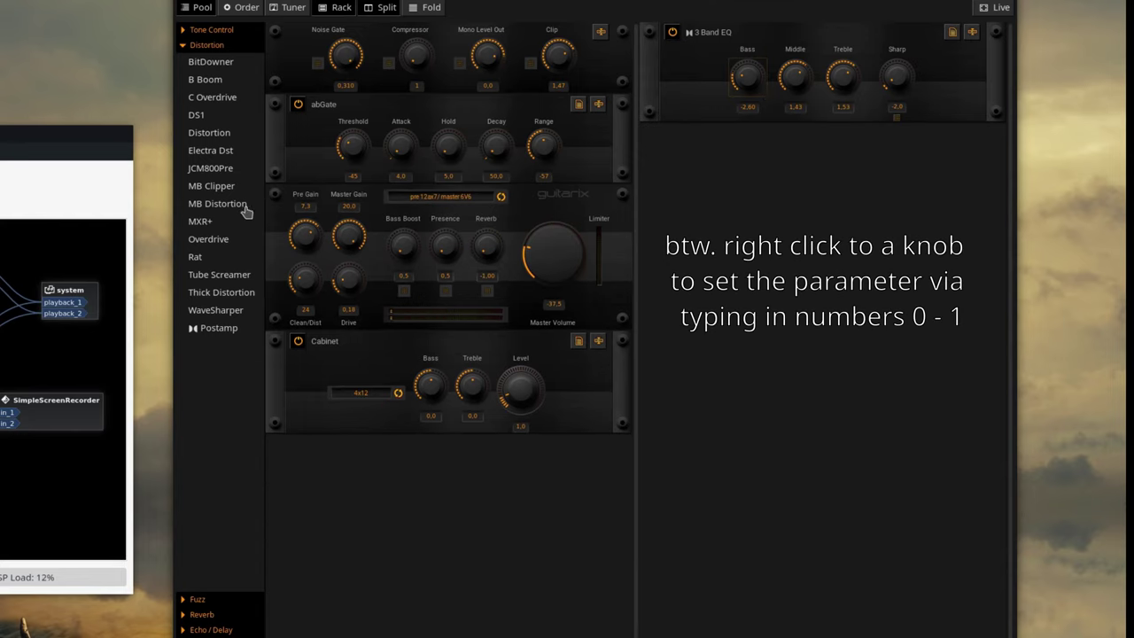
Set the amp's Pre Gain to 20.0 and change the Cabinet model to Mesa Boogie Style
click(356, 394)
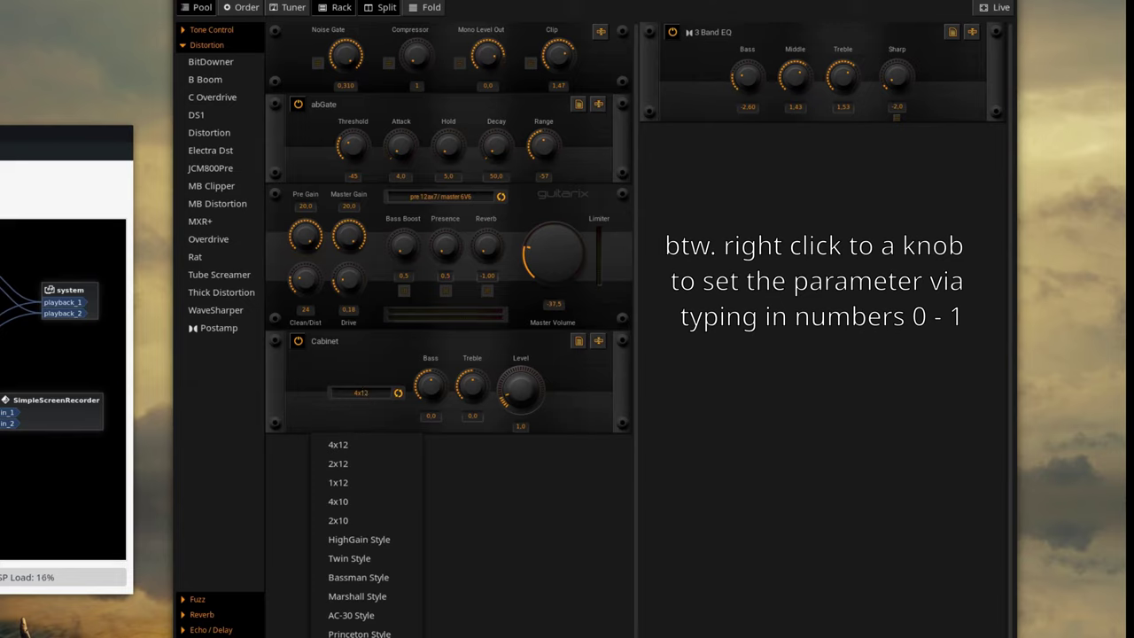
click(384, 481)
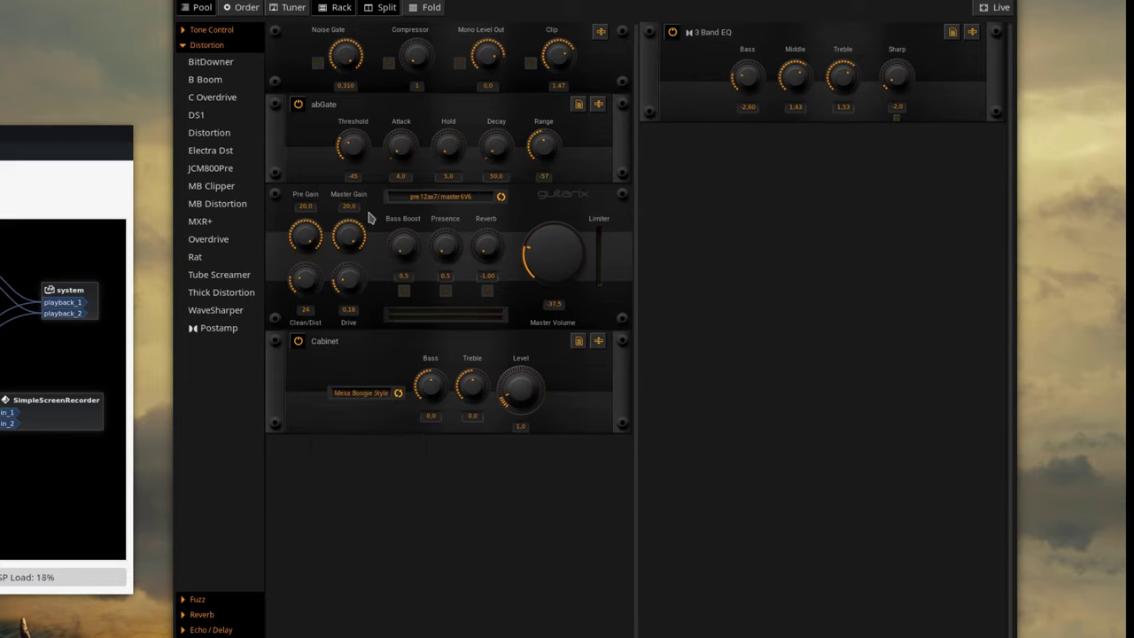
Add the mono Amp Impulse ahead of the amp, switch it on, and choose the Rectifier Style
click(211, 29)
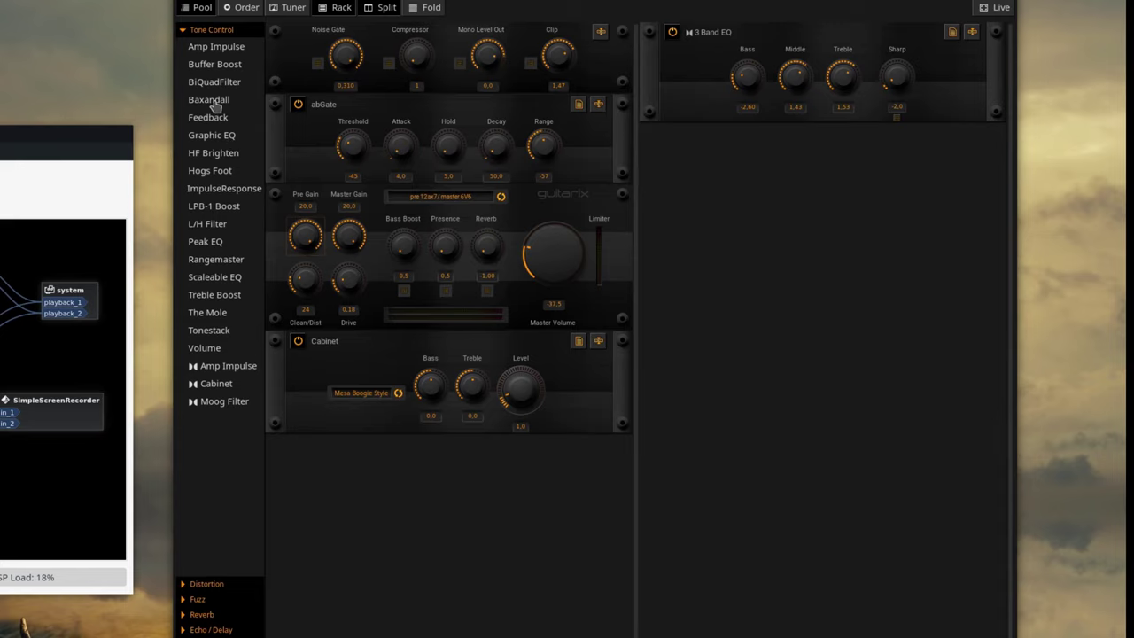
drag(220, 51, 325, 196)
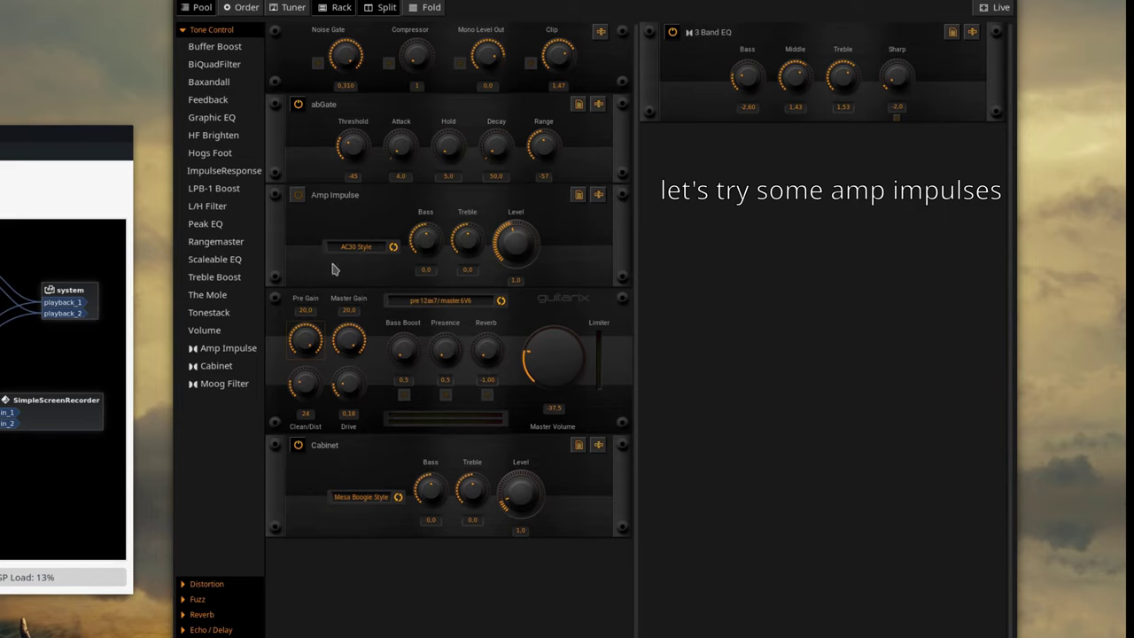
click(299, 194)
click(358, 248)
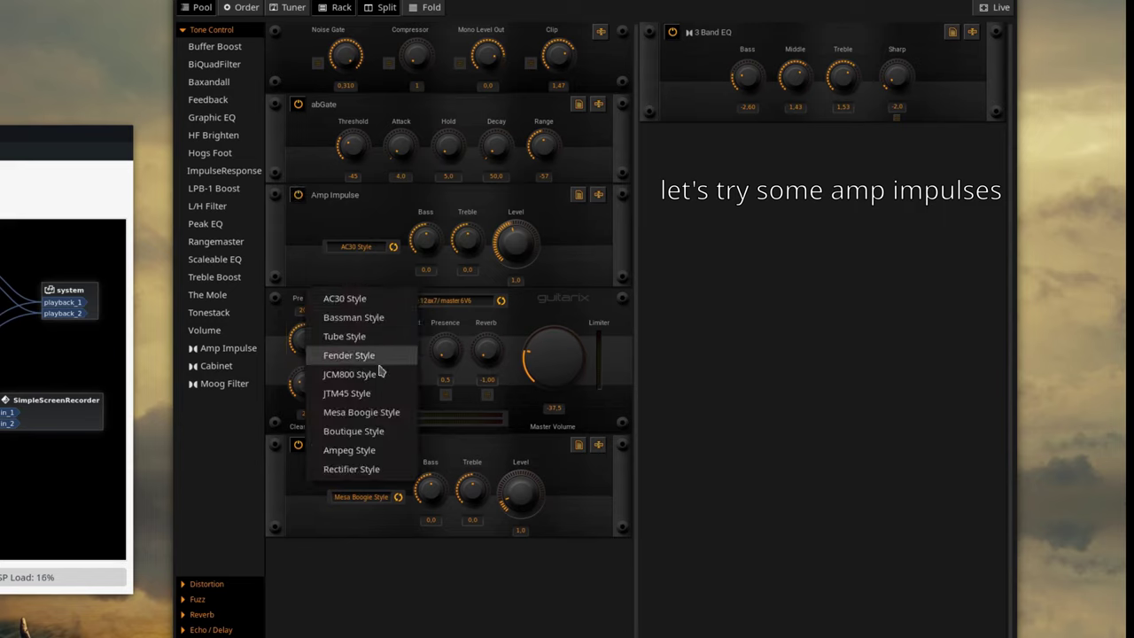
click(352, 469)
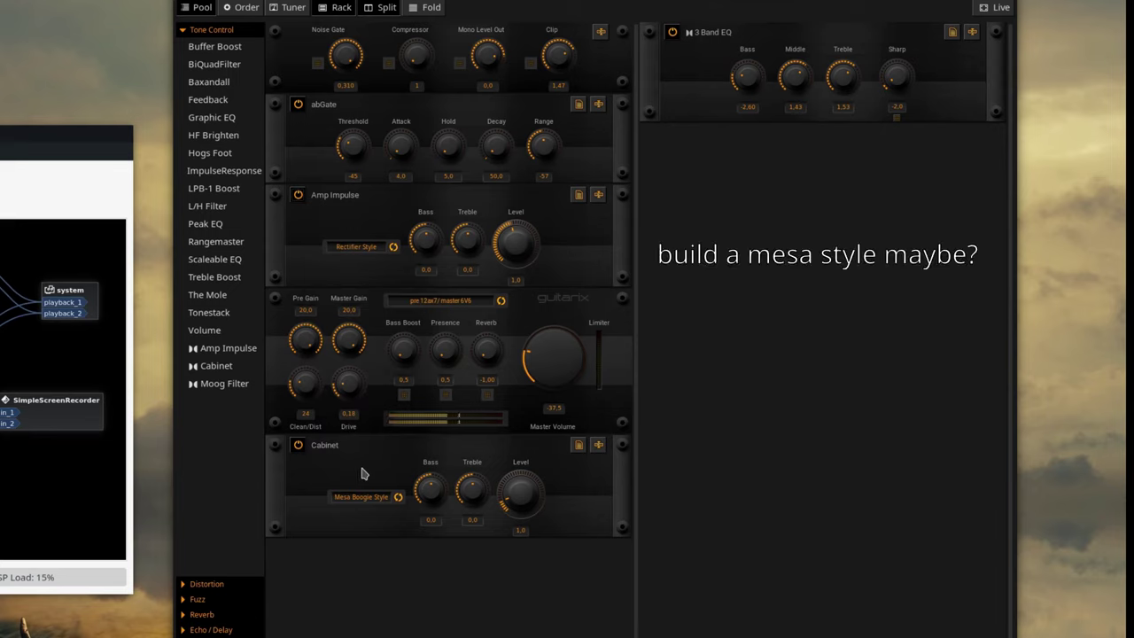
Set the amp's Clean/Dist to 68, Drive to 0.55 and Pre Gain to 6.0, with Bass Boost switched on at 7.0
drag(298, 400, 332, 465)
drag(344, 400, 353, 445)
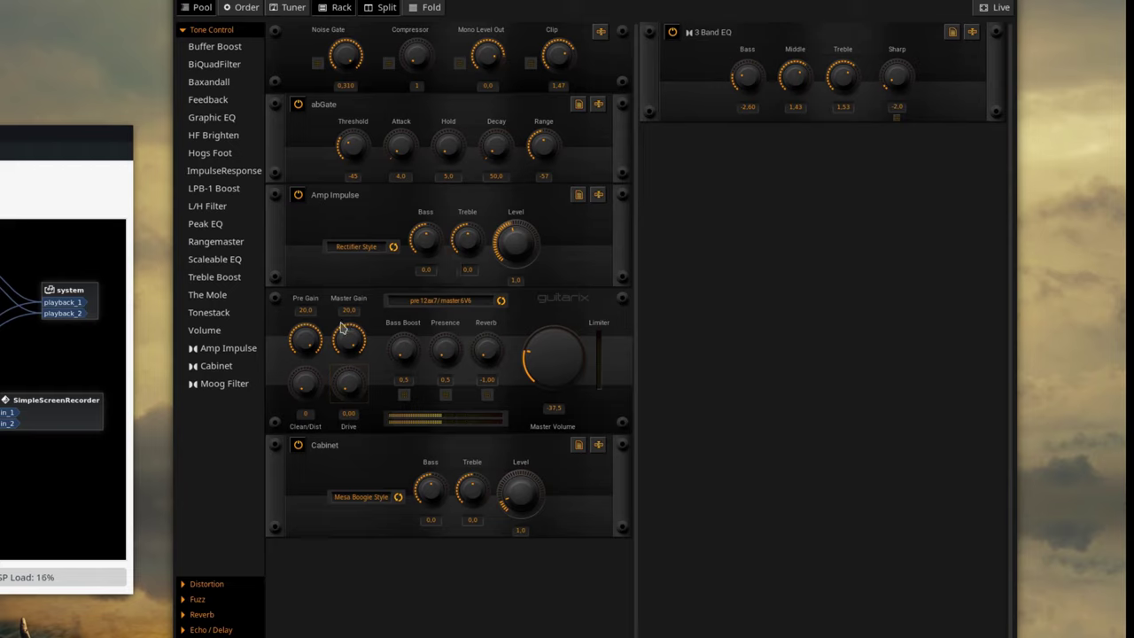
drag(310, 343, 309, 316)
drag(344, 383, 341, 317)
drag(411, 362, 383, 360)
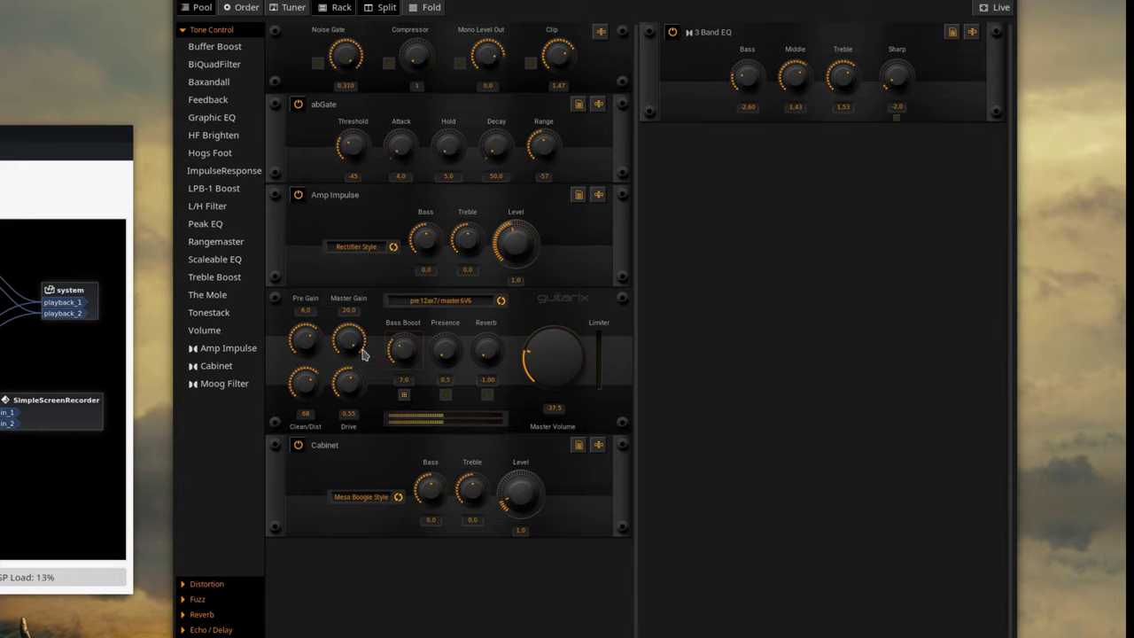
Change the amp's tube model to pre 12AU7/ master 6V6
click(459, 301)
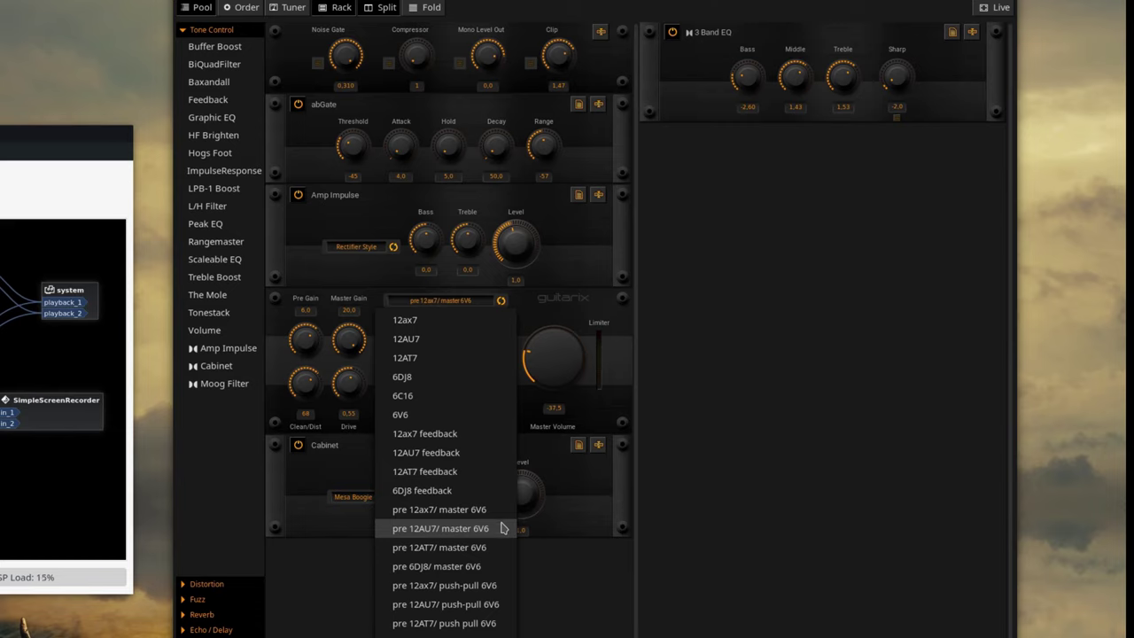
click(503, 528)
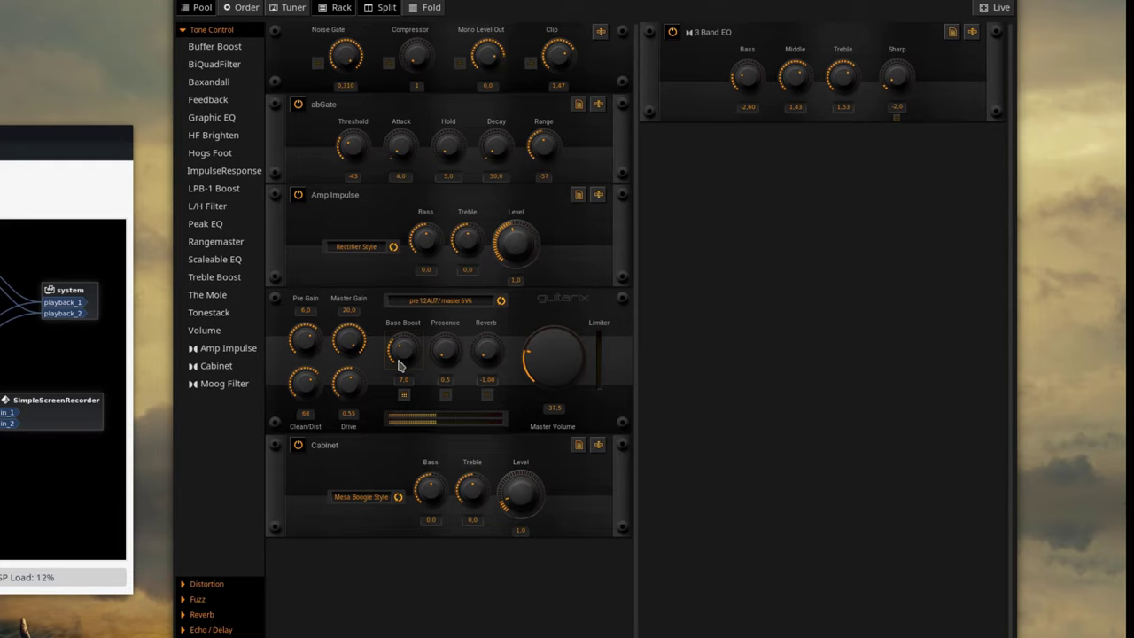
Try the Amp Impulse after the amp with its Level at 0.7, and move it back ahead of the amp
drag(284, 215, 282, 330)
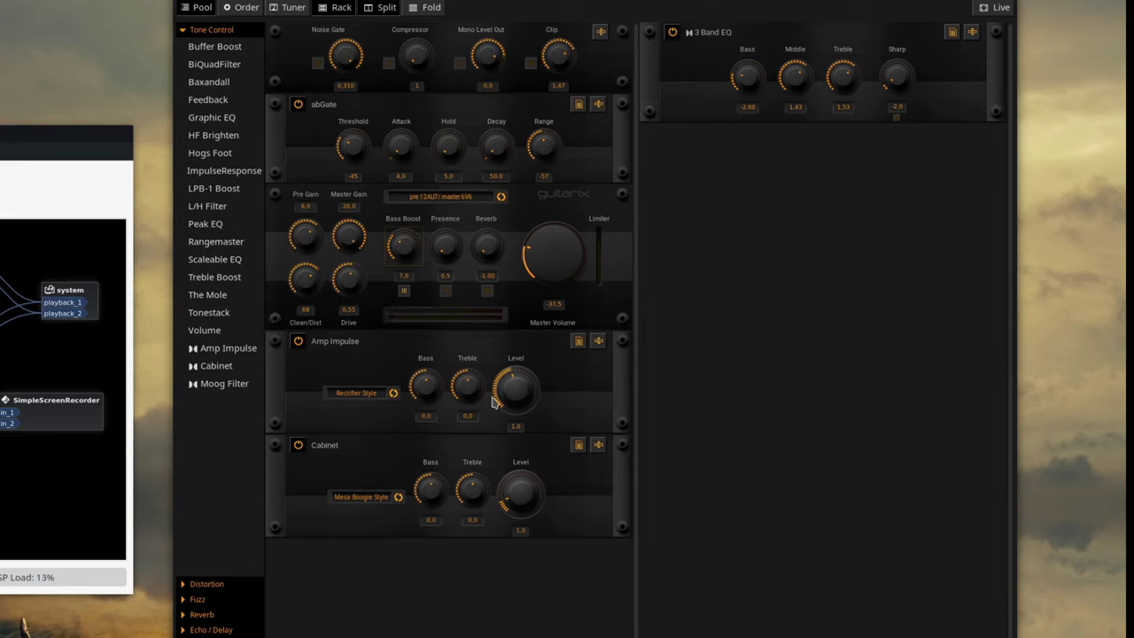
drag(493, 397, 509, 406)
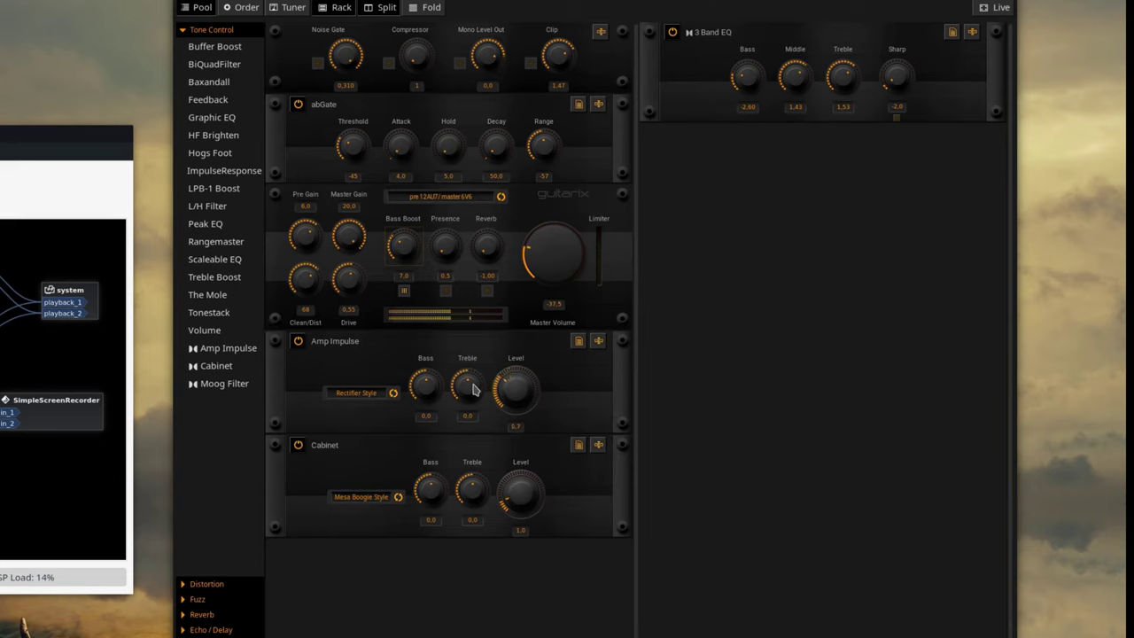
scroll(512, 386, down, 2)
drag(270, 348, 303, 229)
Raise the Amp Impulse's Level to 1.2
scroll(519, 229, up, 3)
scroll(519, 225, up, 1)
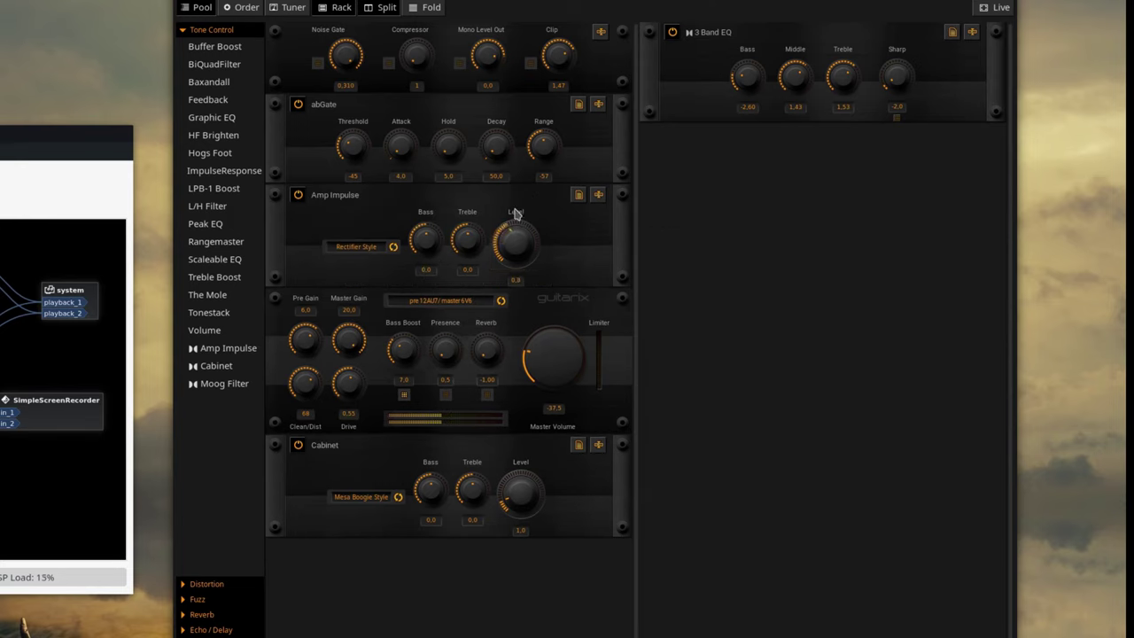
scroll(522, 241, up, 4)
Add the Postamp to the stereo rack, switch it on, and set its Tube I to 14.7 and Tube II to -4.7
click(221, 584)
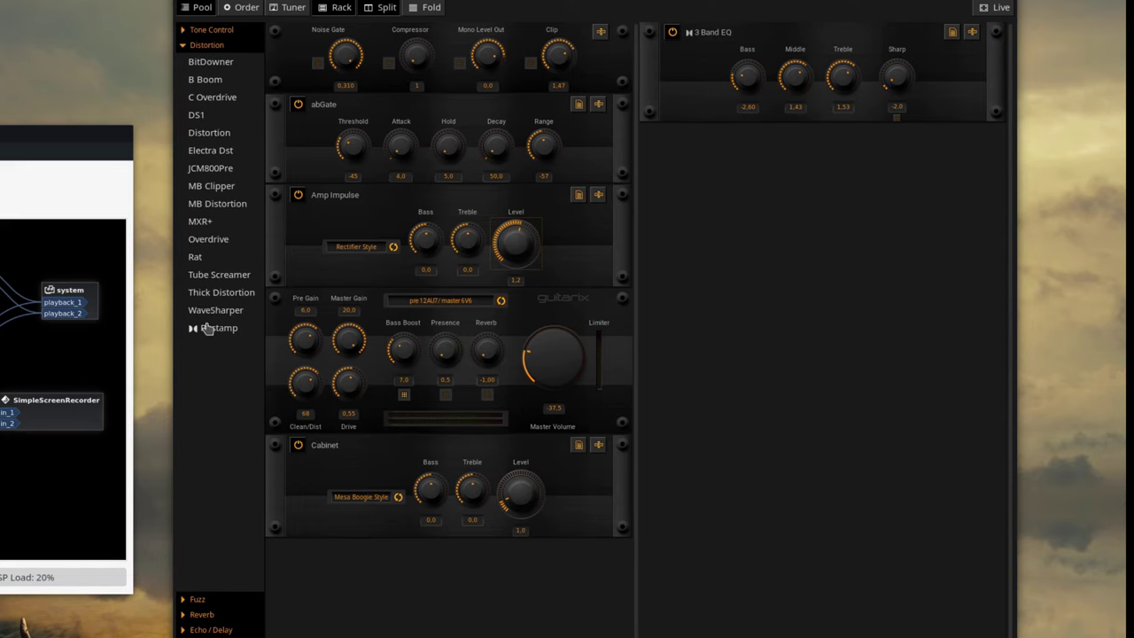
drag(200, 328, 668, 136)
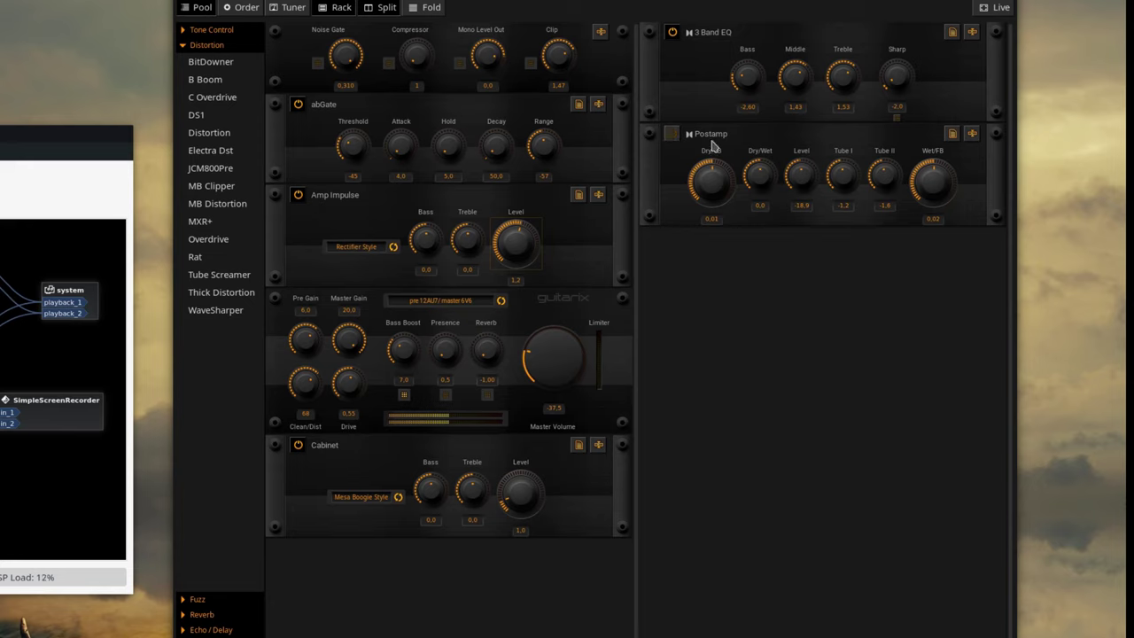
click(672, 134)
drag(838, 185, 835, 139)
drag(884, 186, 882, 223)
drag(853, 170, 795, 249)
drag(795, 250, 846, 133)
drag(838, 174, 841, 212)
drag(904, 174, 897, 133)
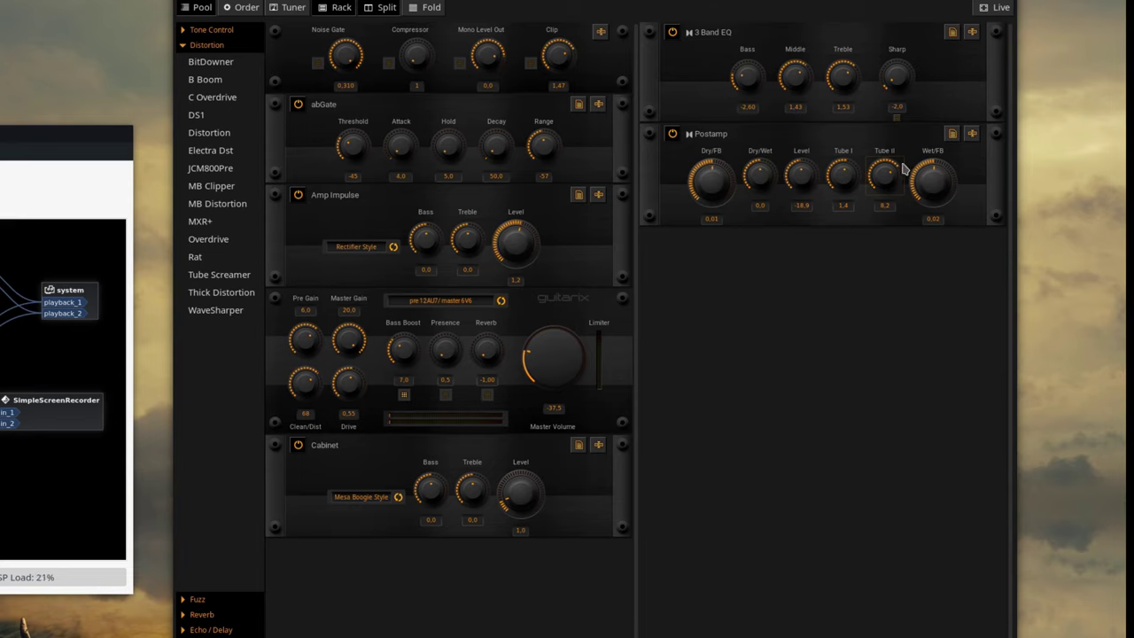
drag(902, 174, 842, 139)
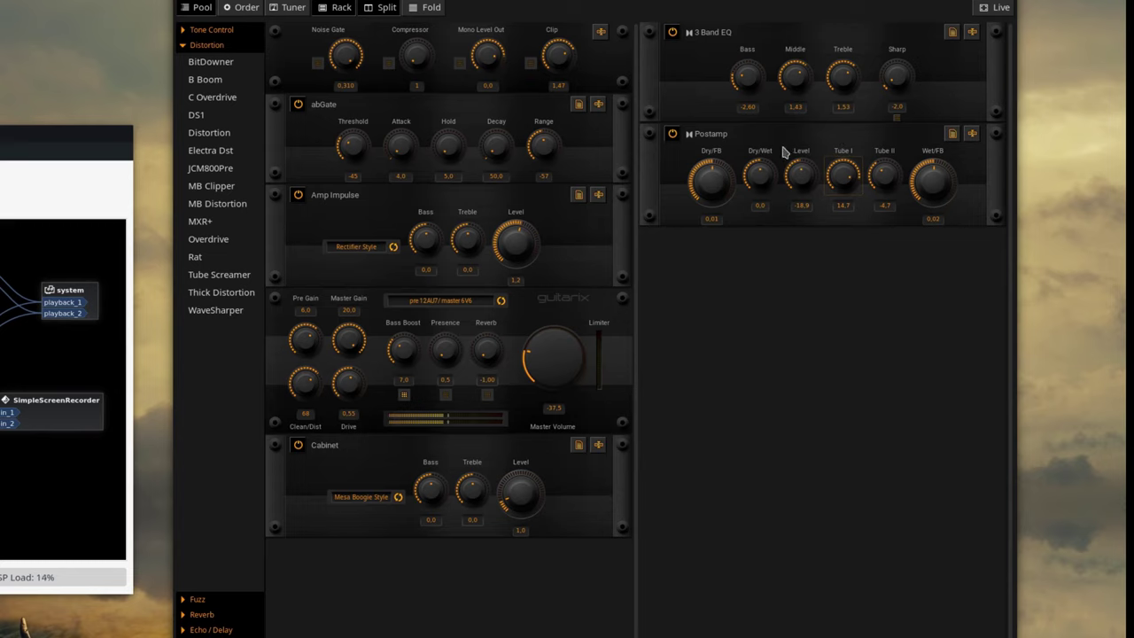
Switch off the Postamp and remove it from the stereo rack
click(673, 134)
drag(653, 133, 226, 187)
Add the LPB-1 Booster and the Tube Screamer to the mono rack, between the abGate and the Amp Impulse
click(211, 30)
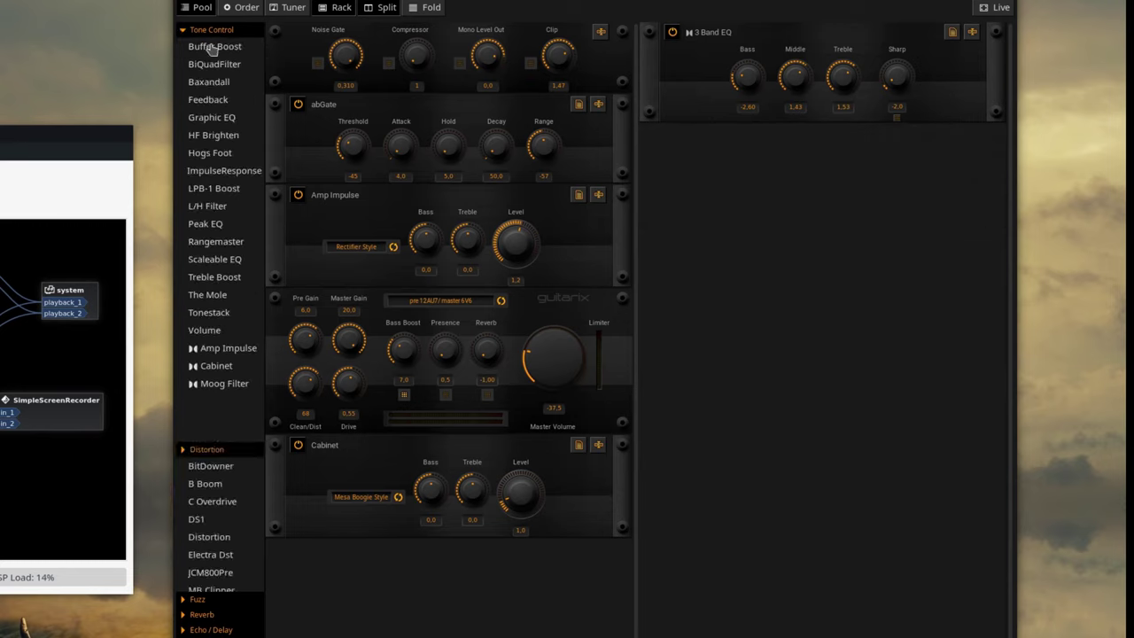
drag(214, 189, 312, 188)
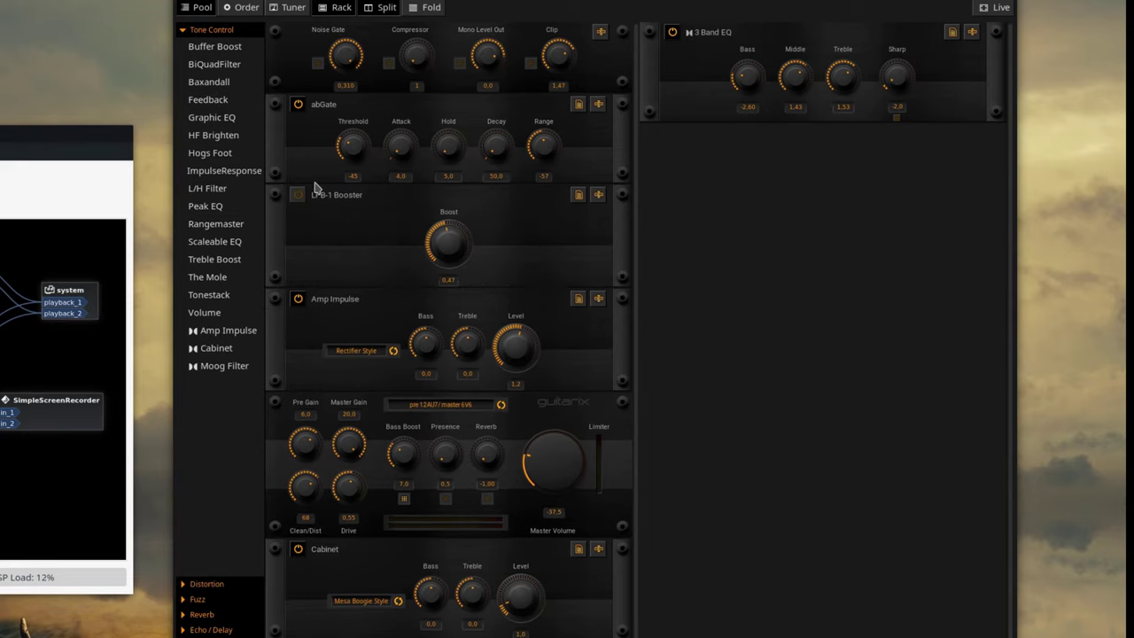
click(204, 583)
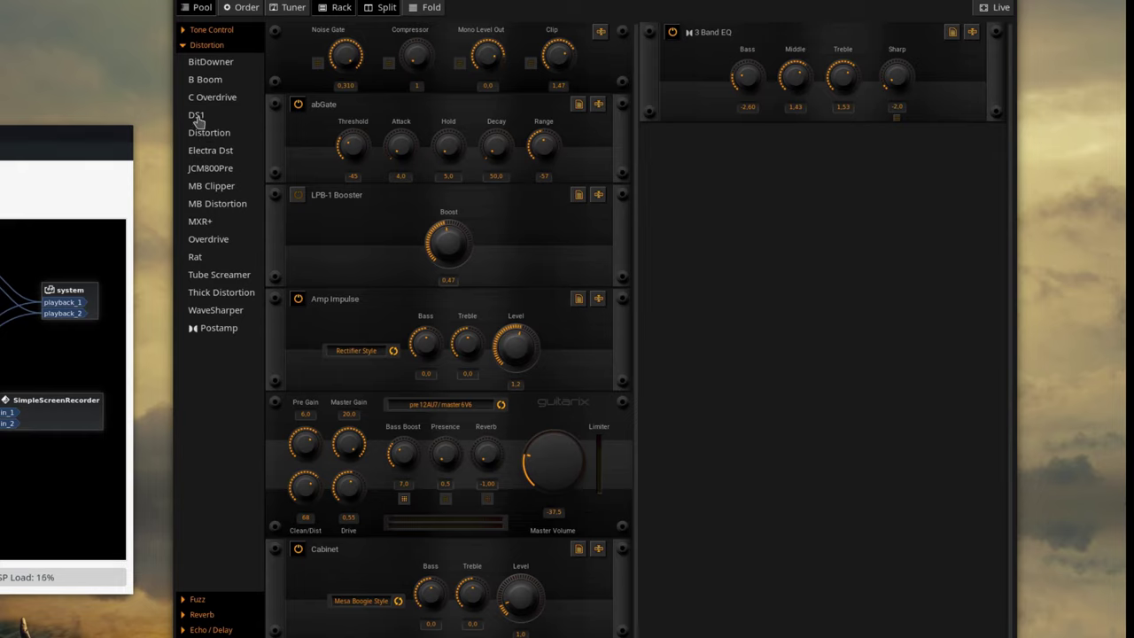
drag(245, 277, 381, 285)
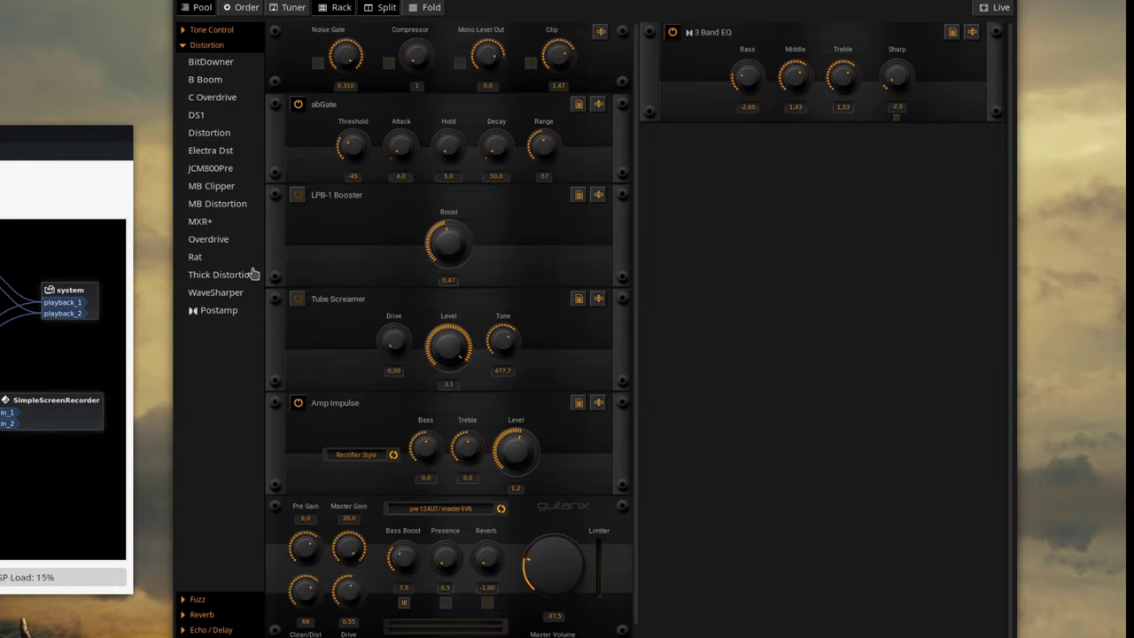
Set the amp's Clean/Dist and Drive to 0, Pre Gain to 7.0 and Master Volume to about -36.9
drag(348, 593, 347, 636)
drag(291, 594, 292, 636)
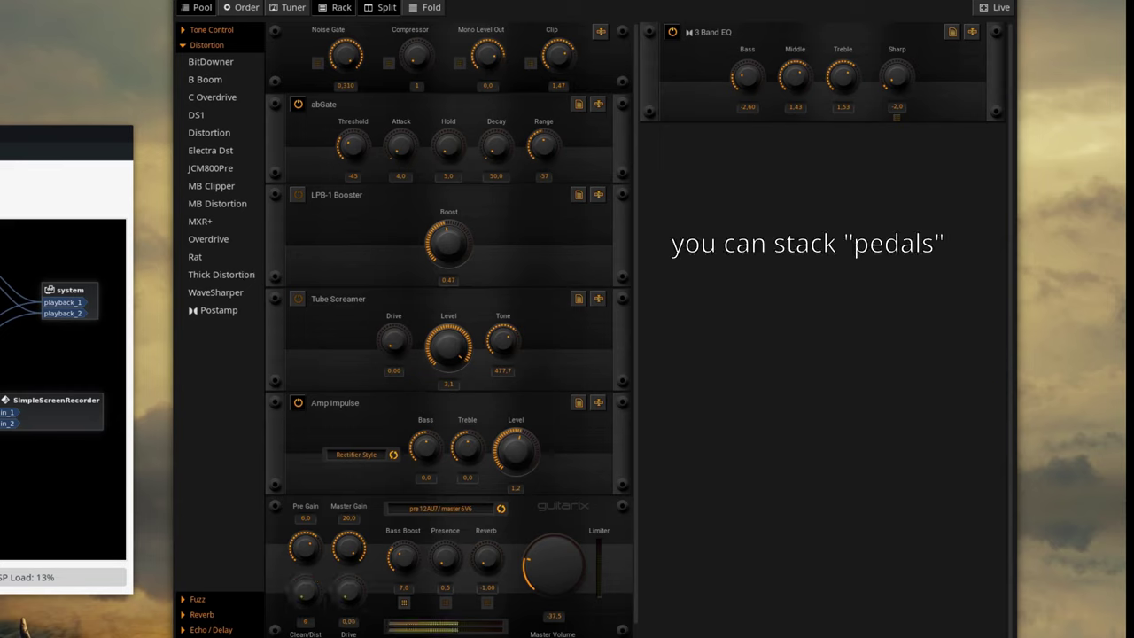
drag(316, 546, 313, 557)
drag(559, 591, 557, 573)
scroll(550, 580, down, 4)
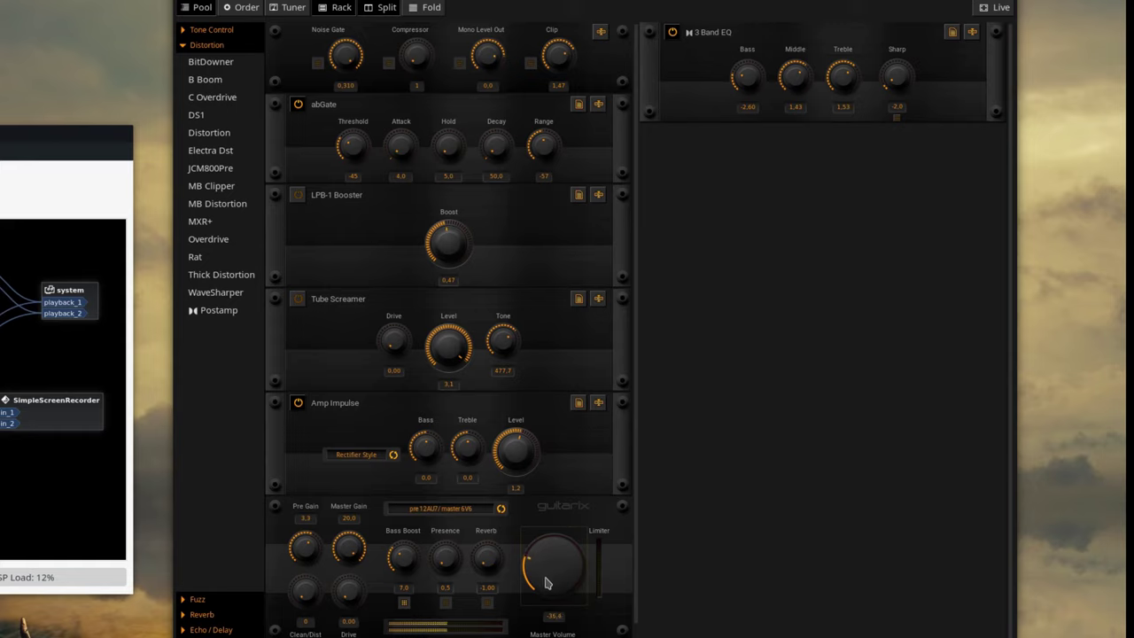
scroll(300, 550, up, 4)
Load a Tube Screamer preset that has Drive at 0.50, and switch the module on
click(579, 299)
click(607, 310)
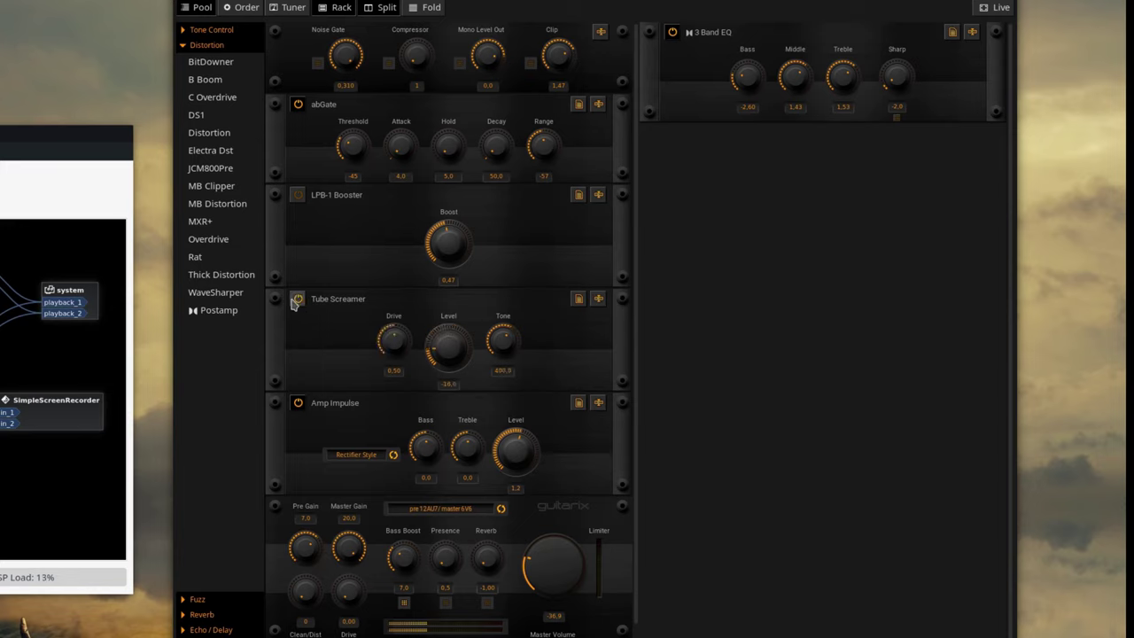
Set the Tube Screamer's Level to about -3.4, Tone to about 297.8 and Drive to 0.97
drag(446, 350, 445, 390)
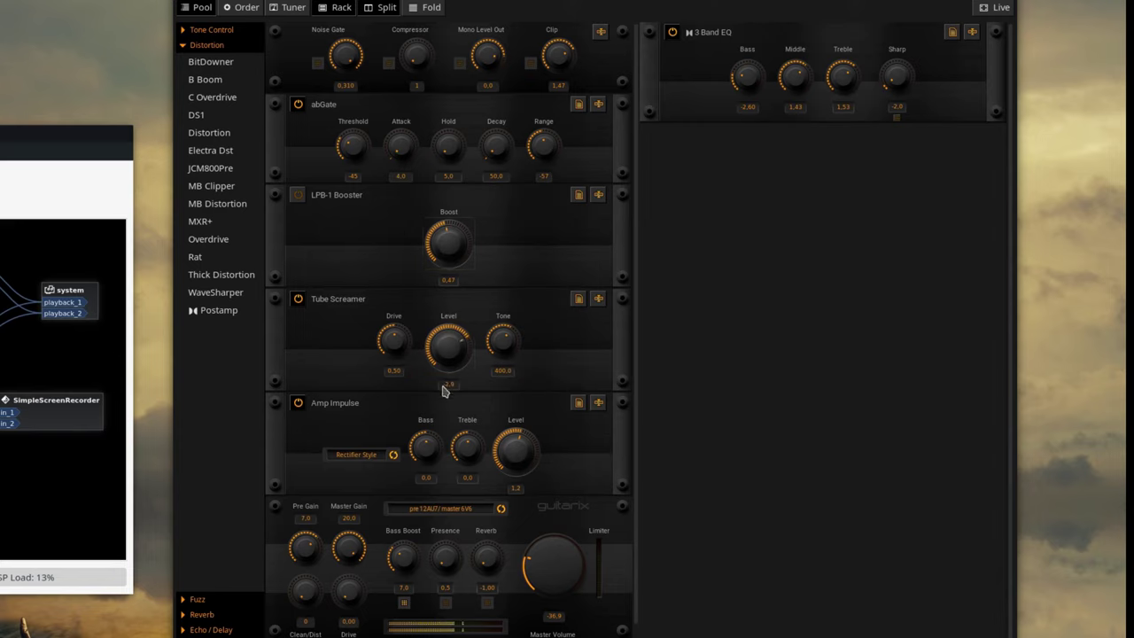
drag(518, 335, 459, 357)
drag(390, 337, 386, 281)
Switch on the LPB-1 Booster, try lower and higher boosts, and raise its Boost to 1.00
click(298, 195)
drag(450, 235, 449, 209)
drag(448, 211, 426, 500)
click(300, 201)
drag(456, 234, 462, 51)
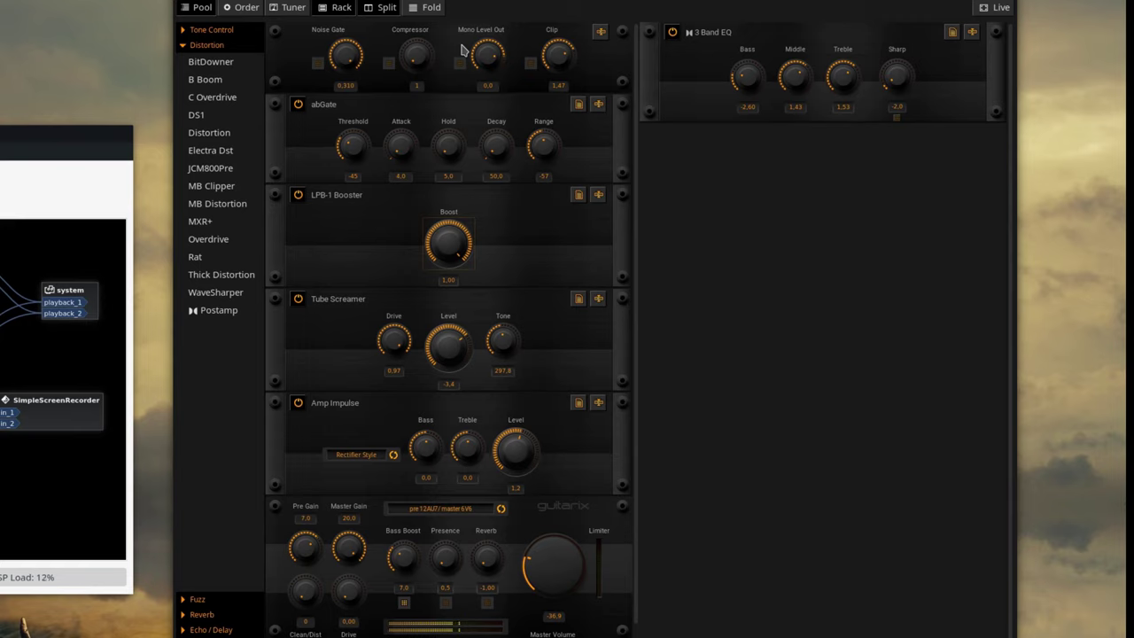
Remove the LPB-1 Booster and Tube Screamer from the mono rack and add the JCM 800 Preamp after the abGate
drag(456, 232, 317, 239)
drag(282, 200, 310, 186)
drag(237, 173, 305, 199)
Set the Cabinet model to Marshall Style and the Amp Impulse model to JCM800 Style
click(376, 604)
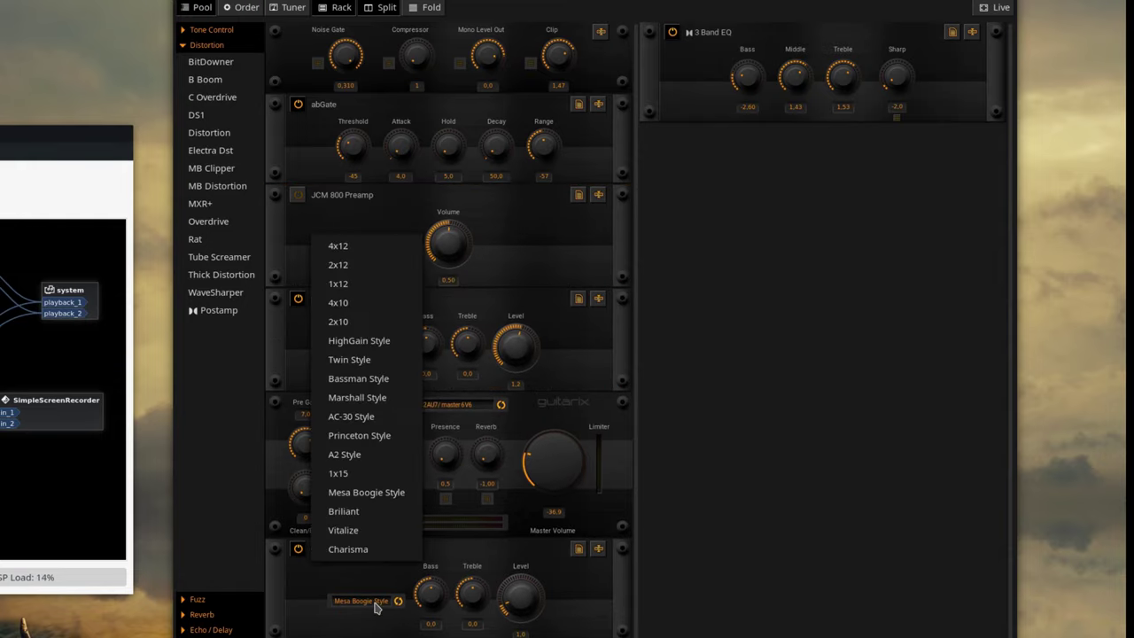
click(385, 404)
click(372, 352)
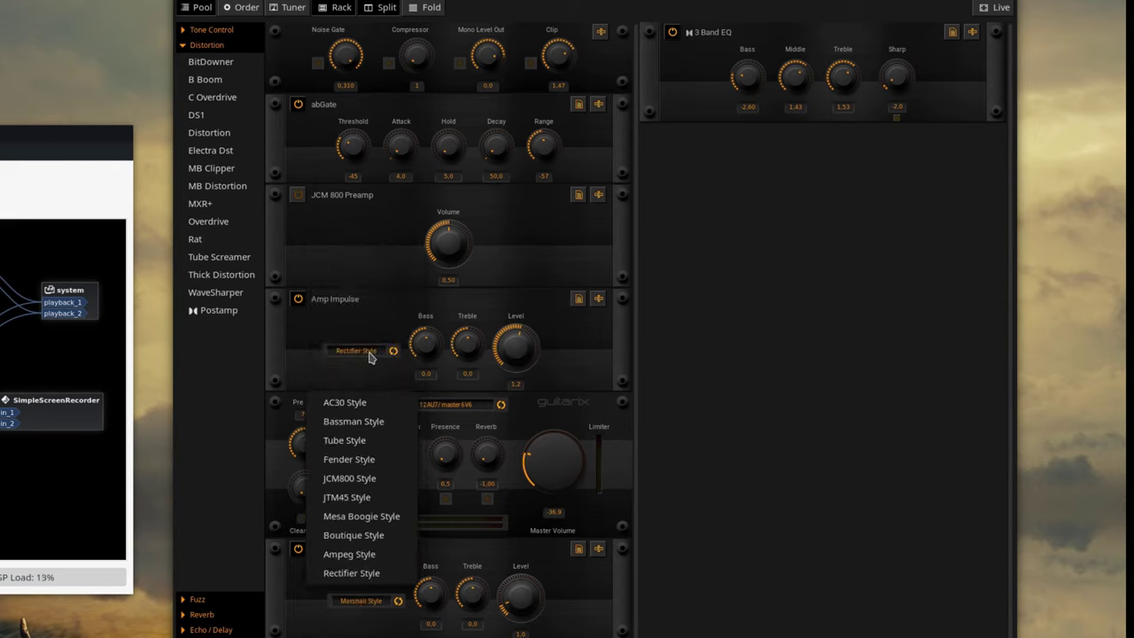
click(374, 479)
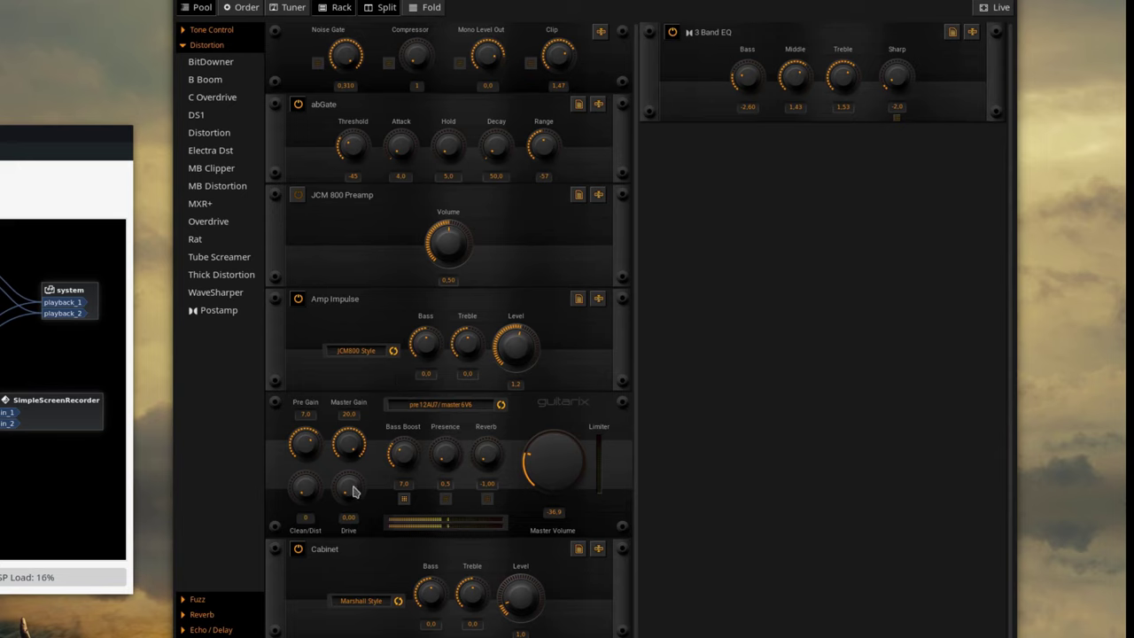
Set the amp's Drive to 0.43, Clean/Dist to 52 and Master Volume to about -31.9, and switch Bass Boost off
drag(353, 492, 348, 440)
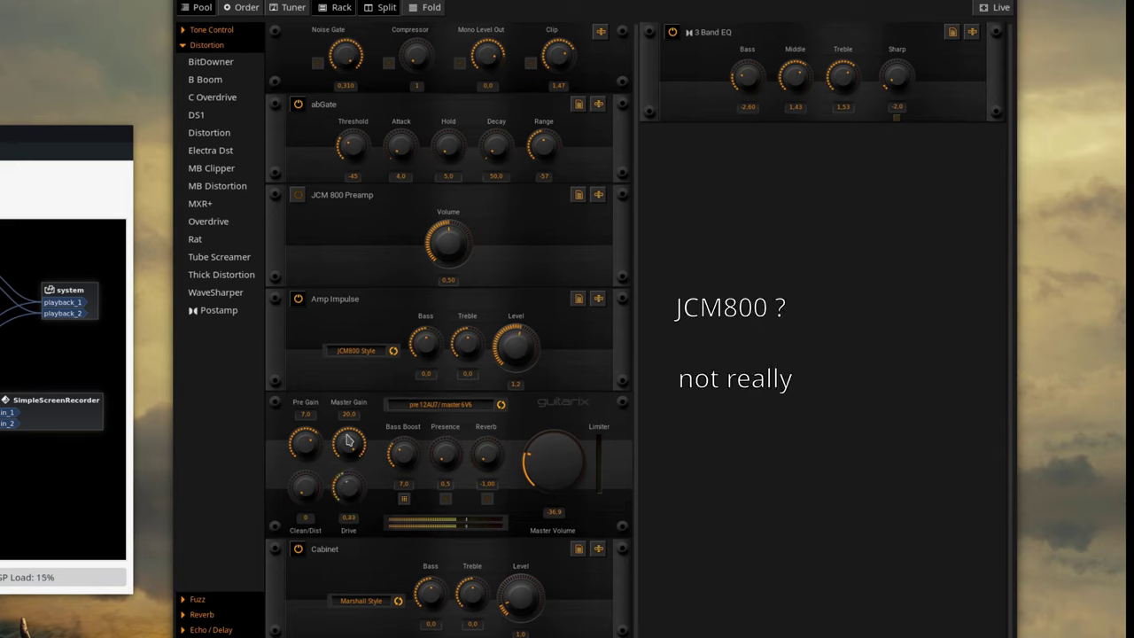
drag(312, 490, 306, 420)
drag(572, 487, 445, 481)
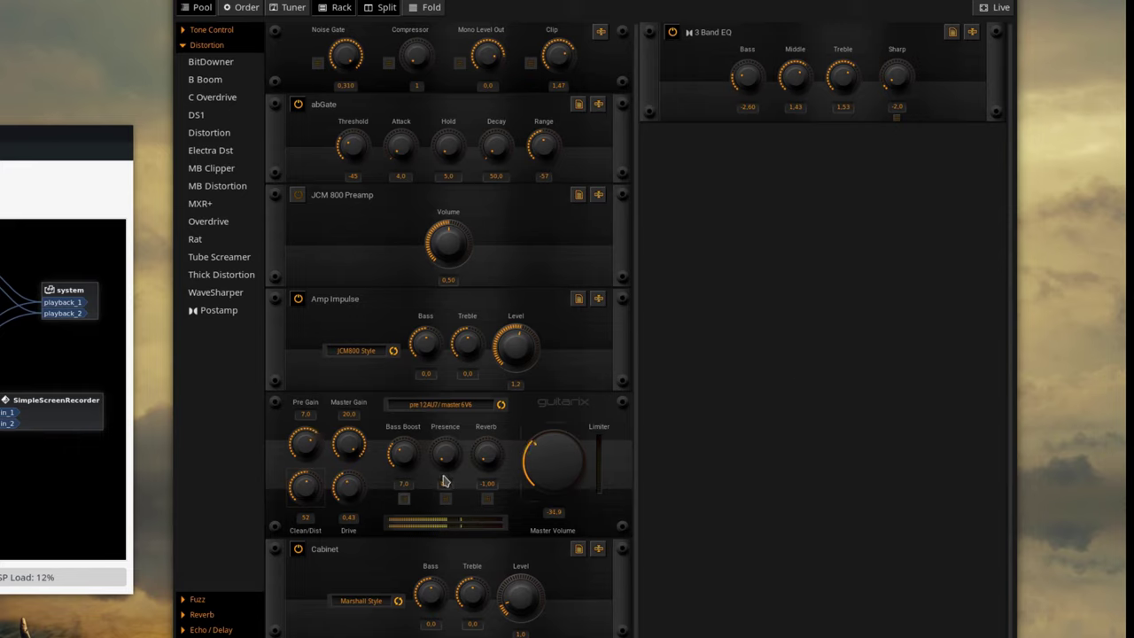
Change the amp's tube model to 12ax7
click(421, 408)
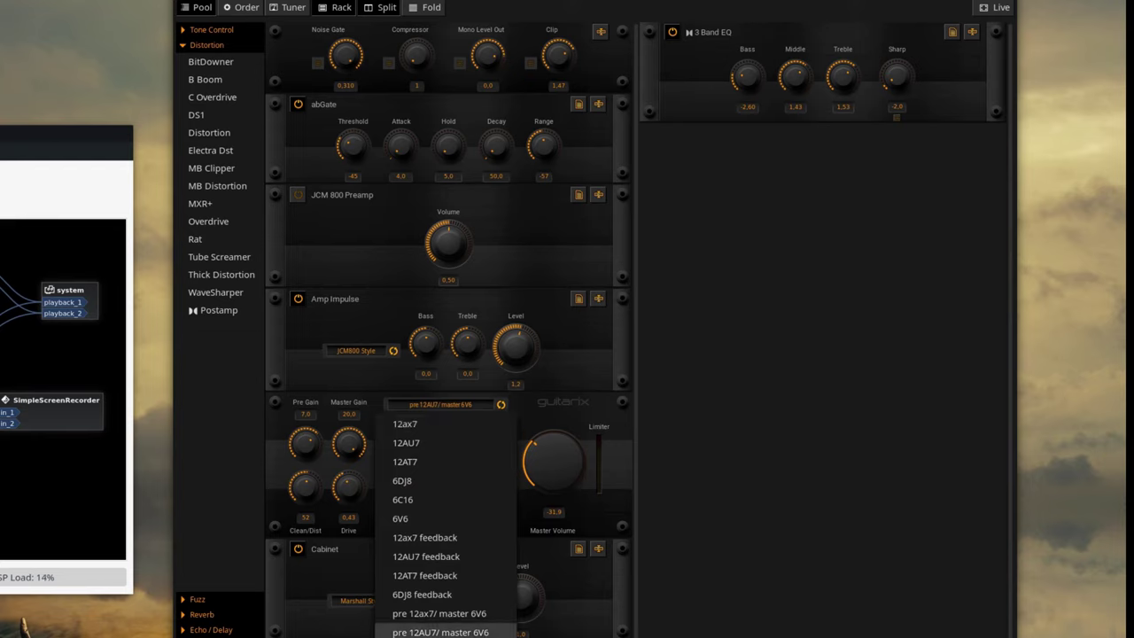
click(440, 624)
click(460, 406)
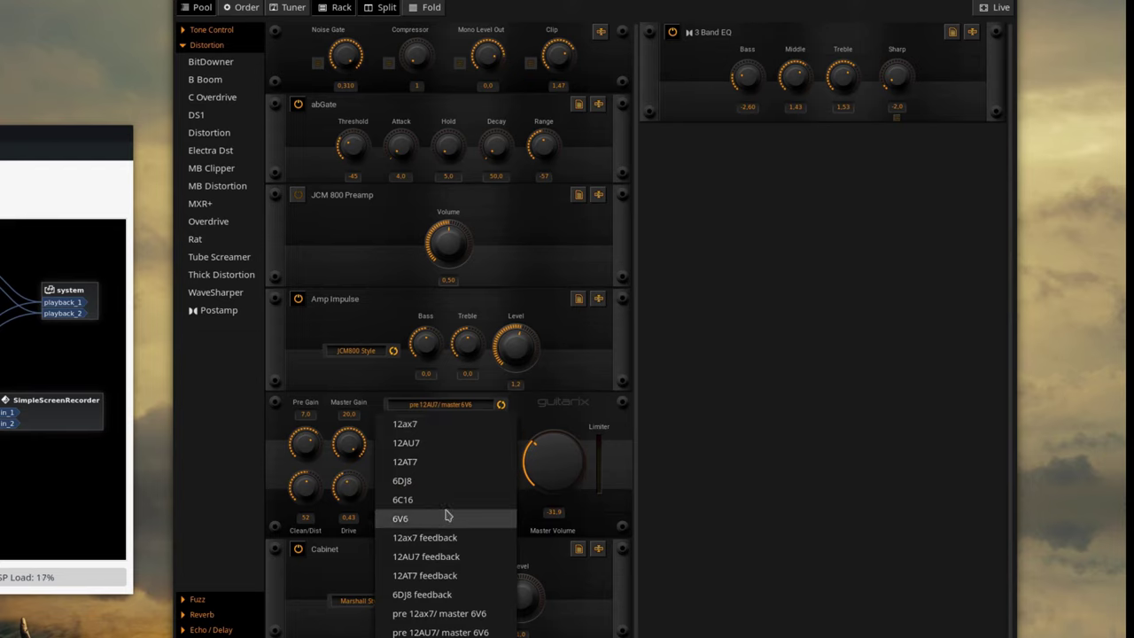
click(442, 427)
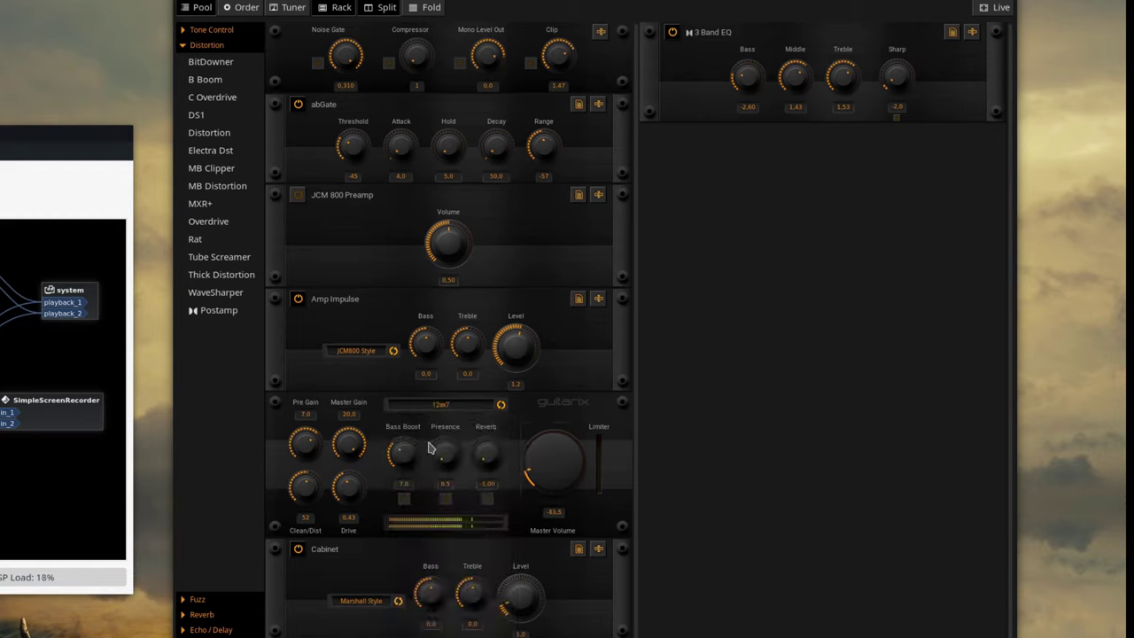
Set the amp's Pre Gain to 15.7 and Drive to 0.06, and change the Cabinet model to 4x12
drag(312, 447, 306, 415)
drag(345, 485, 287, 535)
click(361, 601)
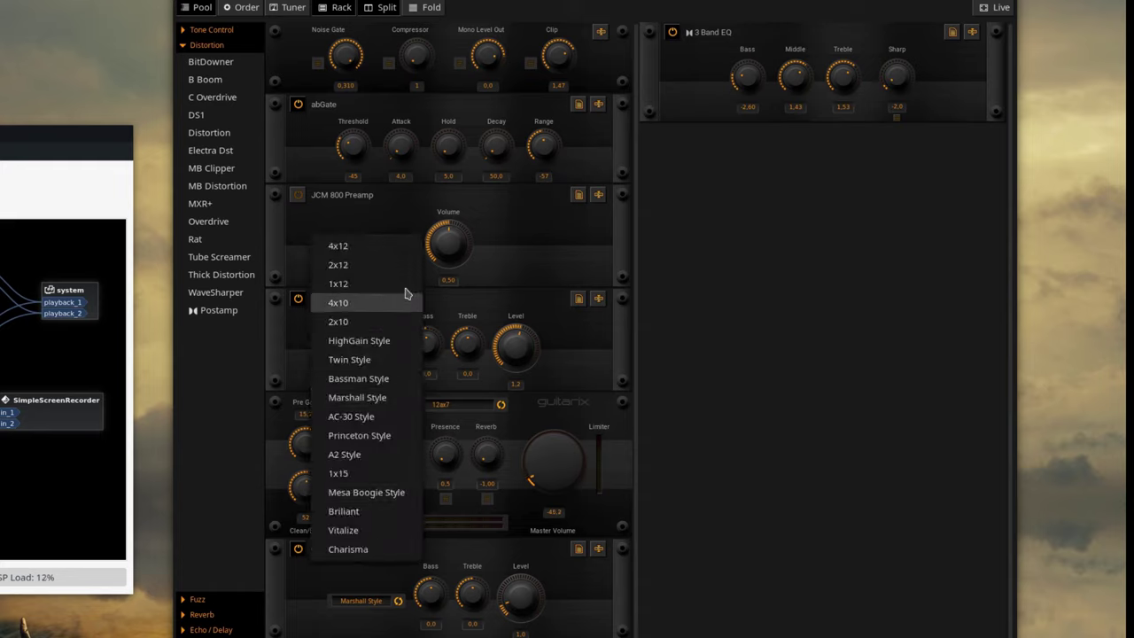
click(378, 247)
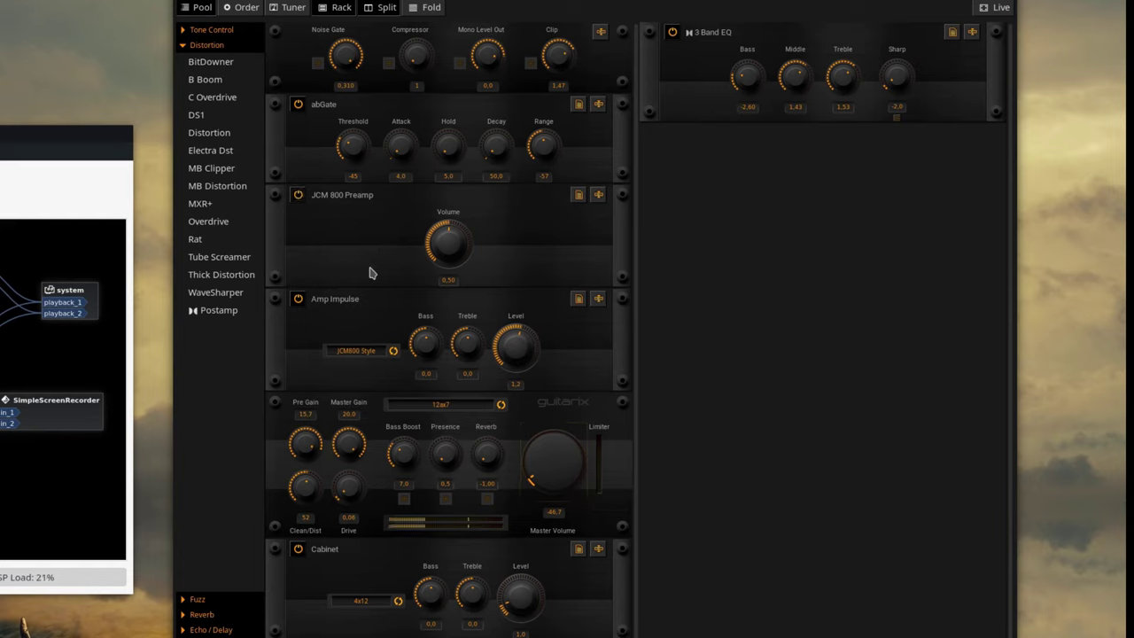
Set the JCM 800 Preamp's Volume to 0.37 and the 3 Band EQ's Bass to 1.02, Middle to about -3.1 and Treble to about -3.2
drag(449, 243, 435, 253)
drag(846, 60, 854, 144)
drag(805, 78, 793, 129)
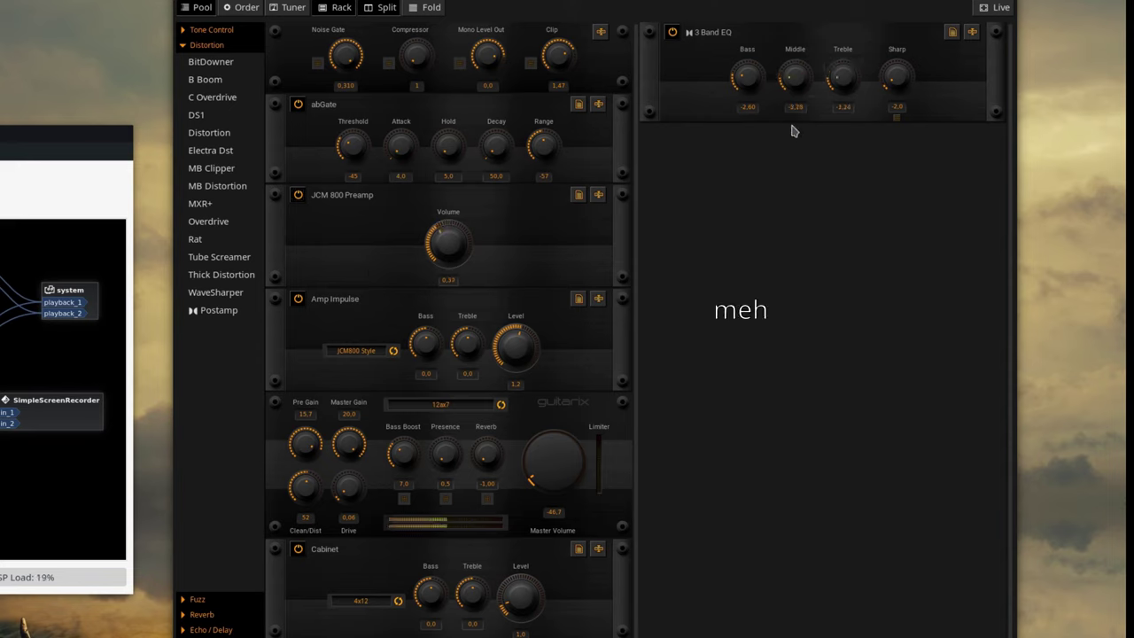
drag(764, 86, 756, 12)
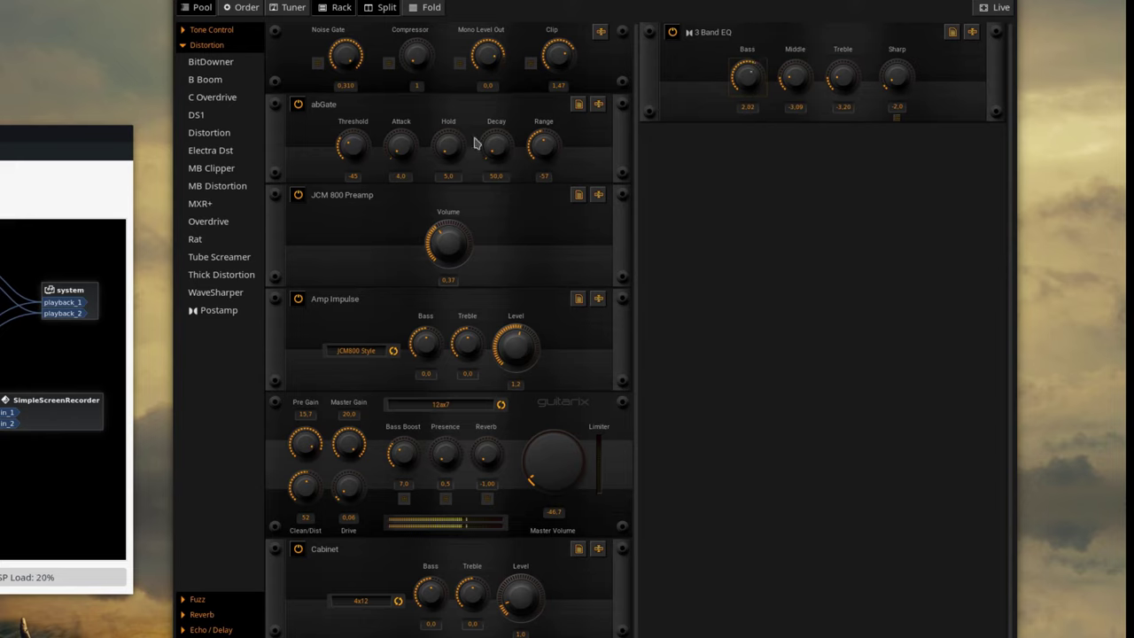
Set the Amp Impulse's Level to 1.0 and Treble to -6.3, the Cabinet's Treble to -3.6, and the amp's Drive to 0.44 and Pre Gain to 20.0
drag(509, 359, 481, 389)
drag(487, 567, 486, 631)
drag(358, 498, 305, 388)
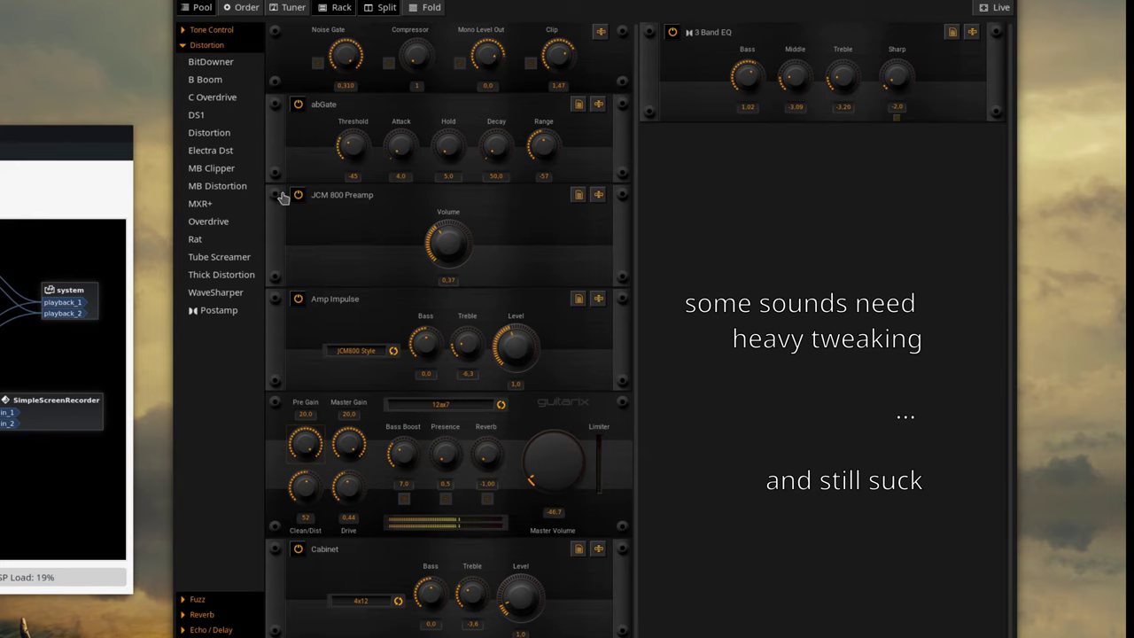
Try the JCM 800 Preamp after the Amp Impulse and then between the main amp and the Cabinet
drag(284, 193, 281, 294)
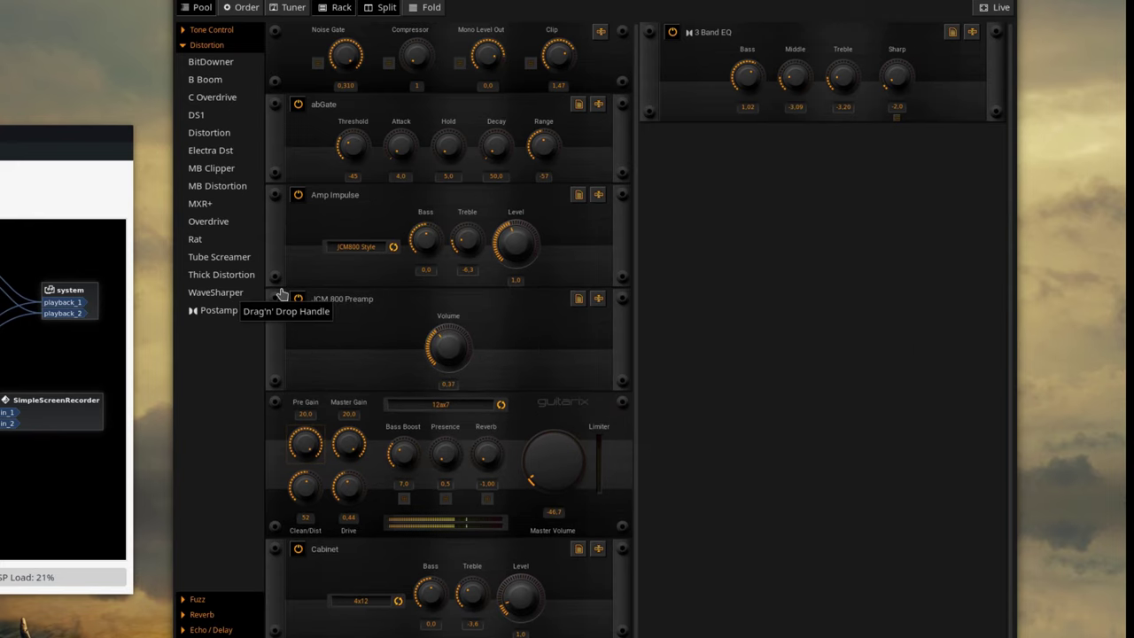
drag(281, 294, 282, 445)
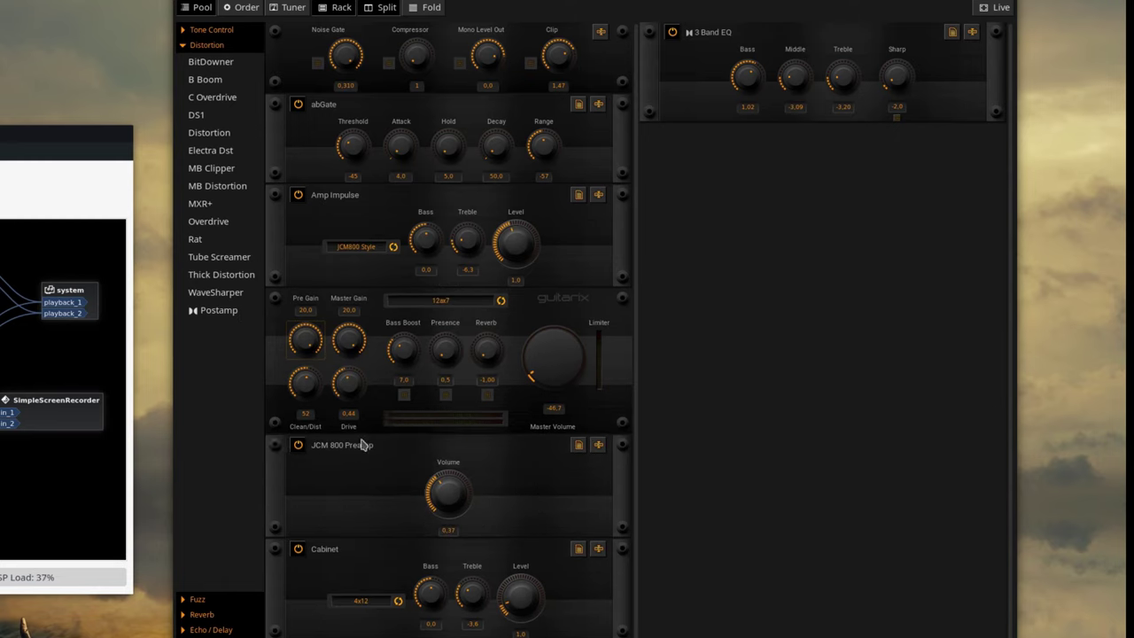
Remove the JCM 800 Preamp and the Amp Impulse from the mono rack
click(298, 446)
drag(167, 421, 231, 296)
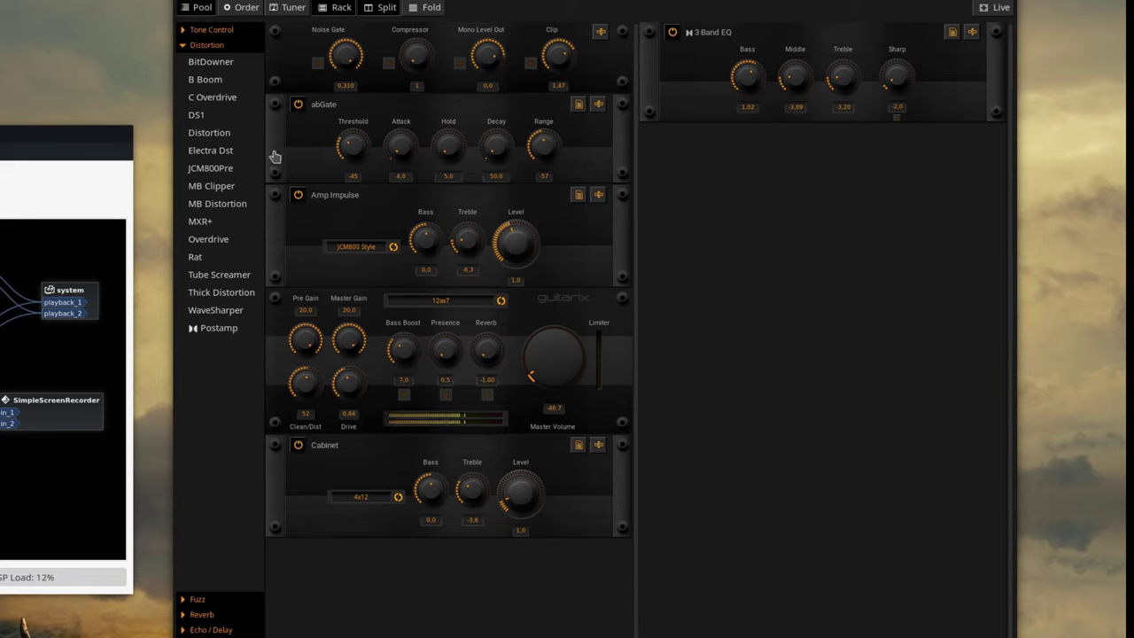
click(298, 196)
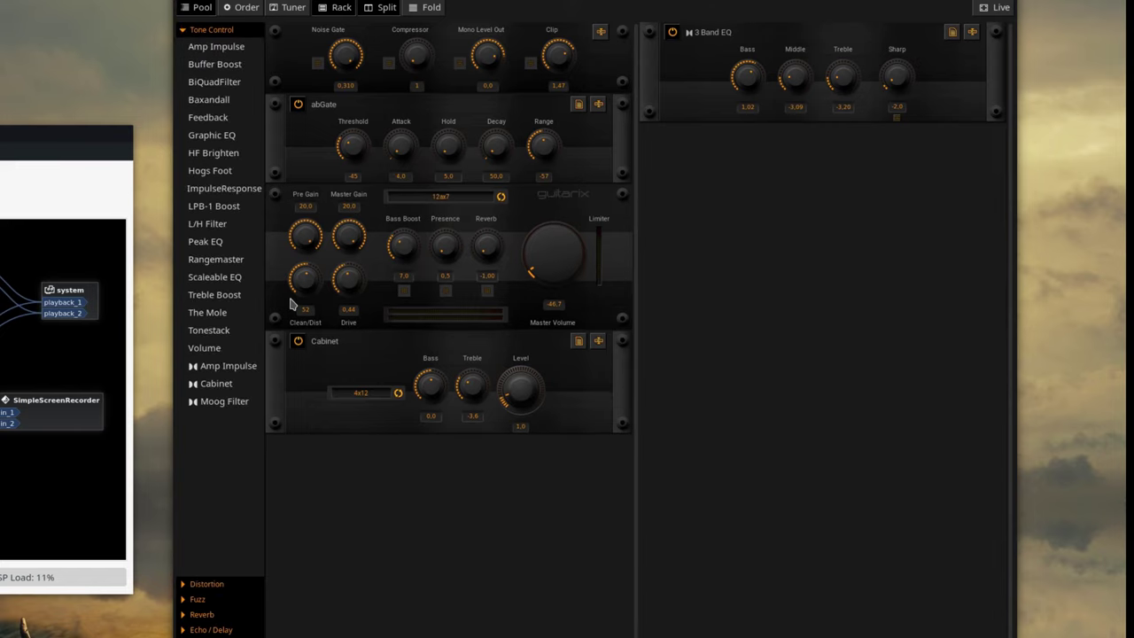
Set the amp's Drive and Clean/Dist to 0 and its Master Volume to about -26.9
drag(346, 268, 349, 385)
drag(307, 293, 350, 514)
drag(529, 271, 557, 193)
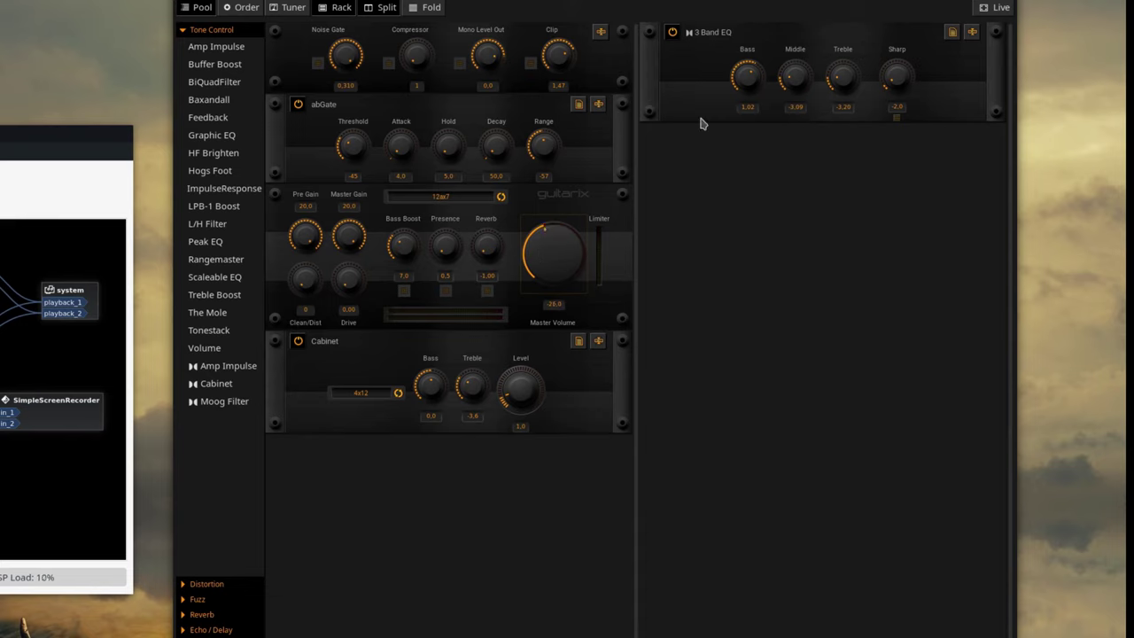
Set the 3 Band EQ's Bass to 0.55, Middle to -1.51 and Treble to 0.65
drag(755, 81, 856, 30)
drag(792, 74, 795, 49)
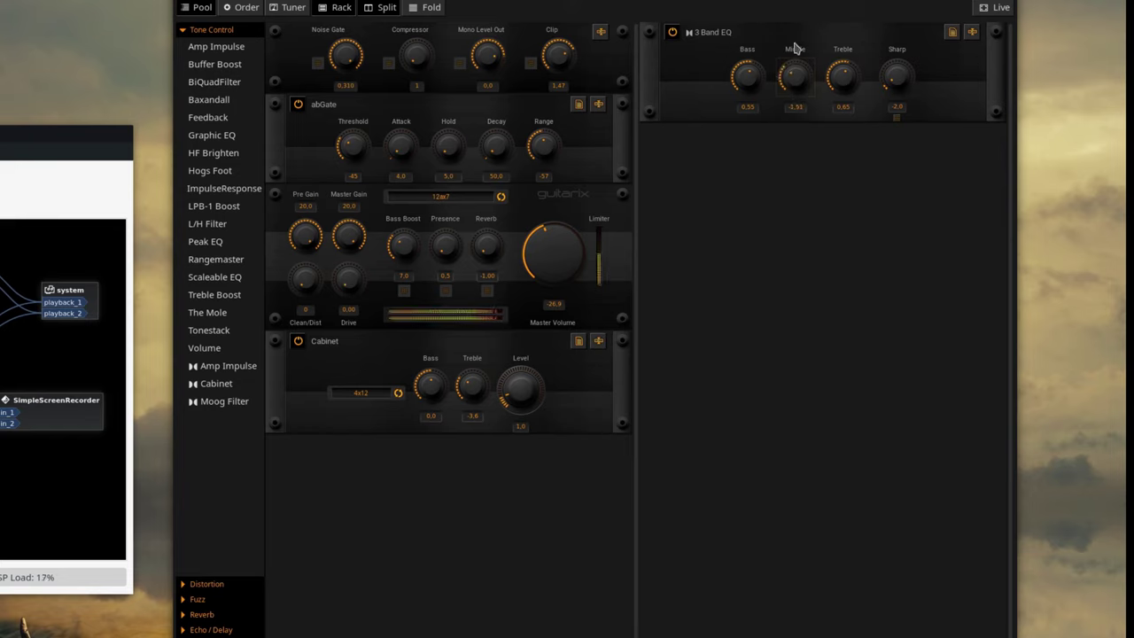
Lower the amp's Master Volume to about -42.4 and its Pre Gain to 7.6
drag(566, 243, 564, 279)
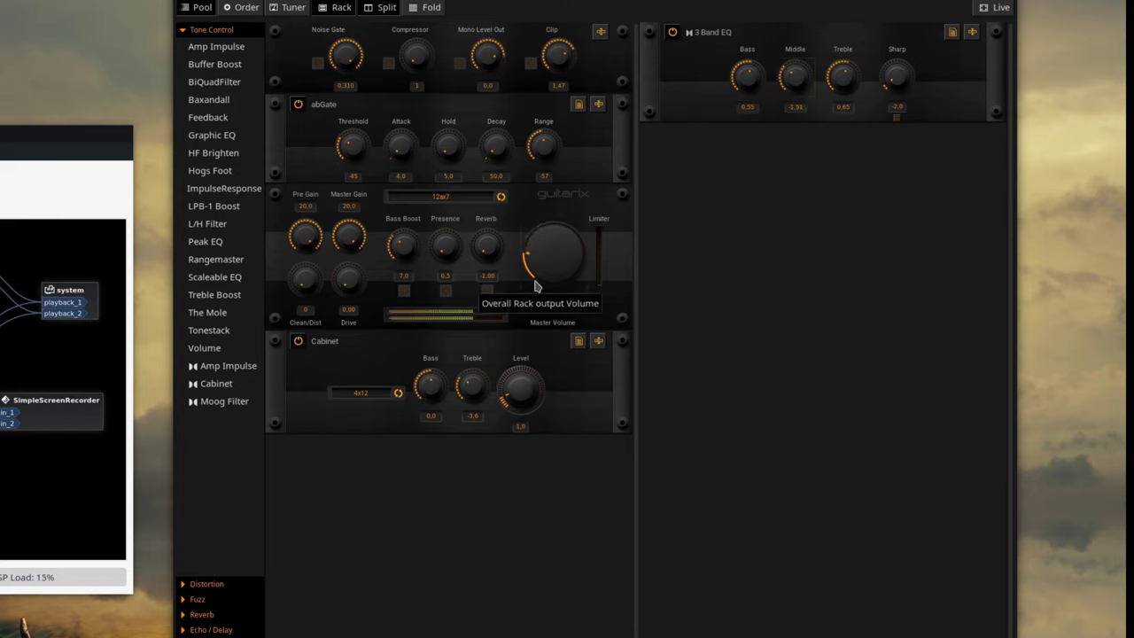
scroll(525, 270, down, 2)
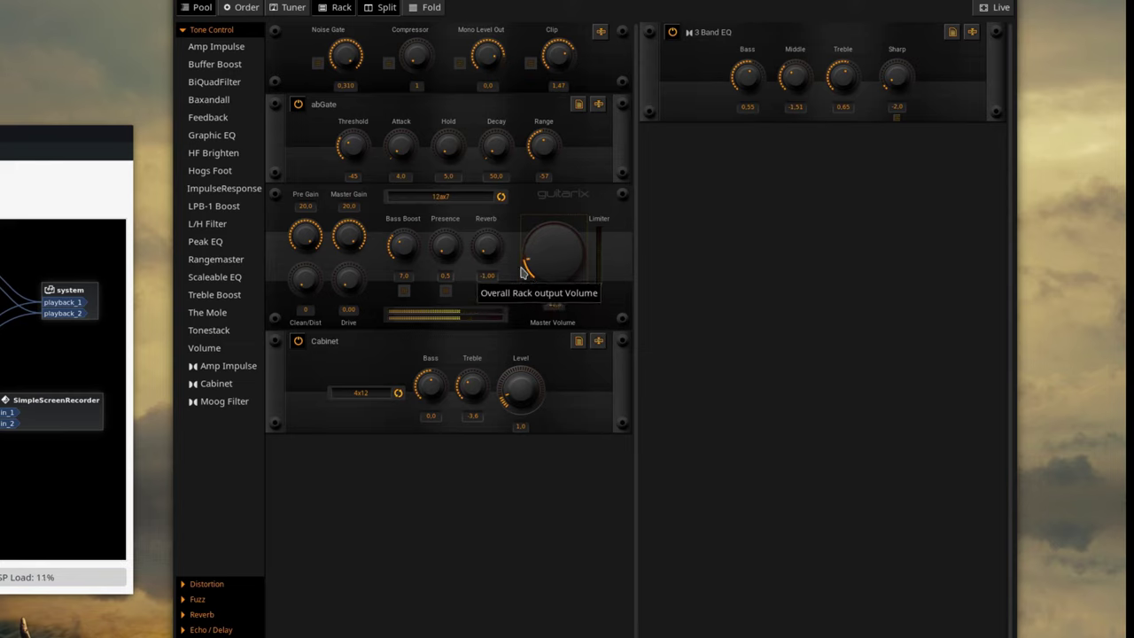
drag(303, 211, 315, 268)
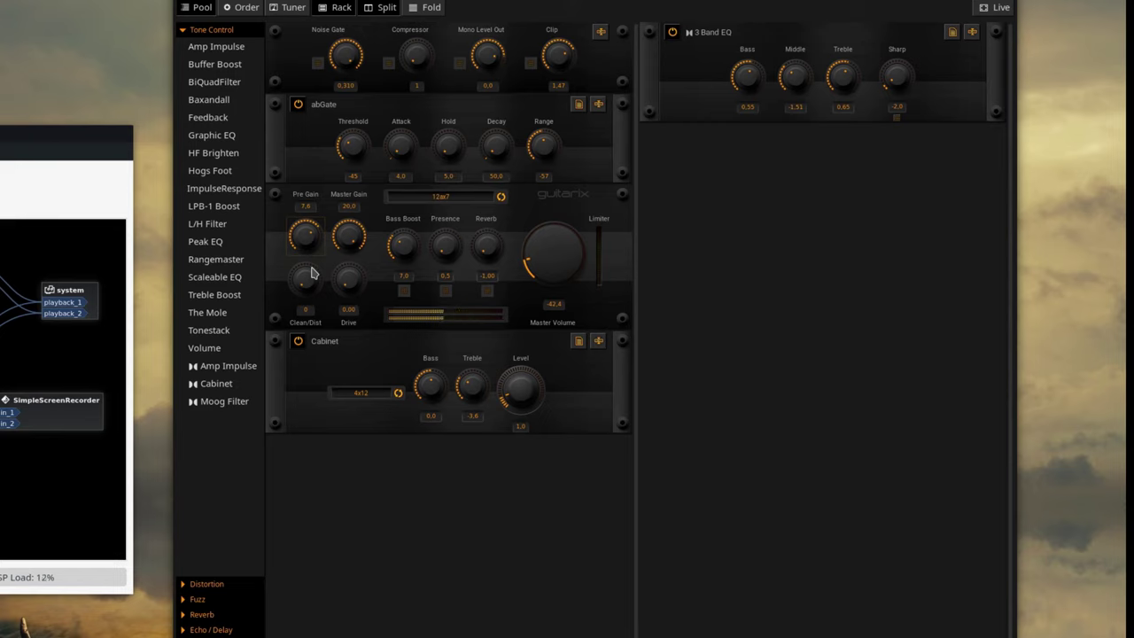
Add the Muff fuzz to the mono rack after the abGate and the Zita Rev1 reverb to the stereo rack after the 3 Band EQ
click(226, 602)
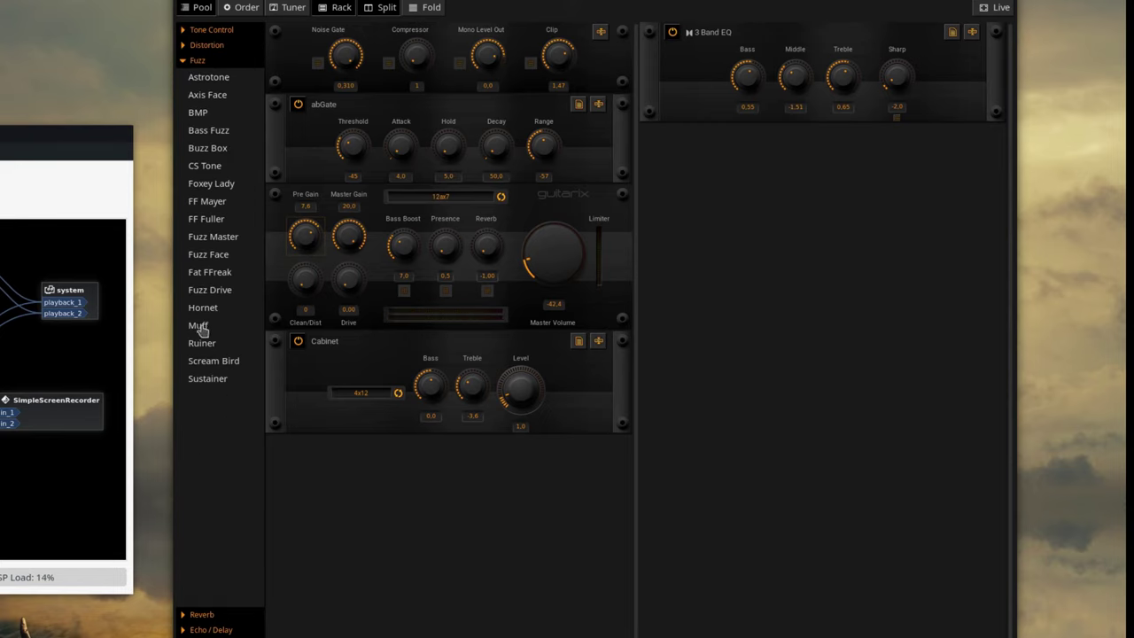
drag(199, 328, 403, 168)
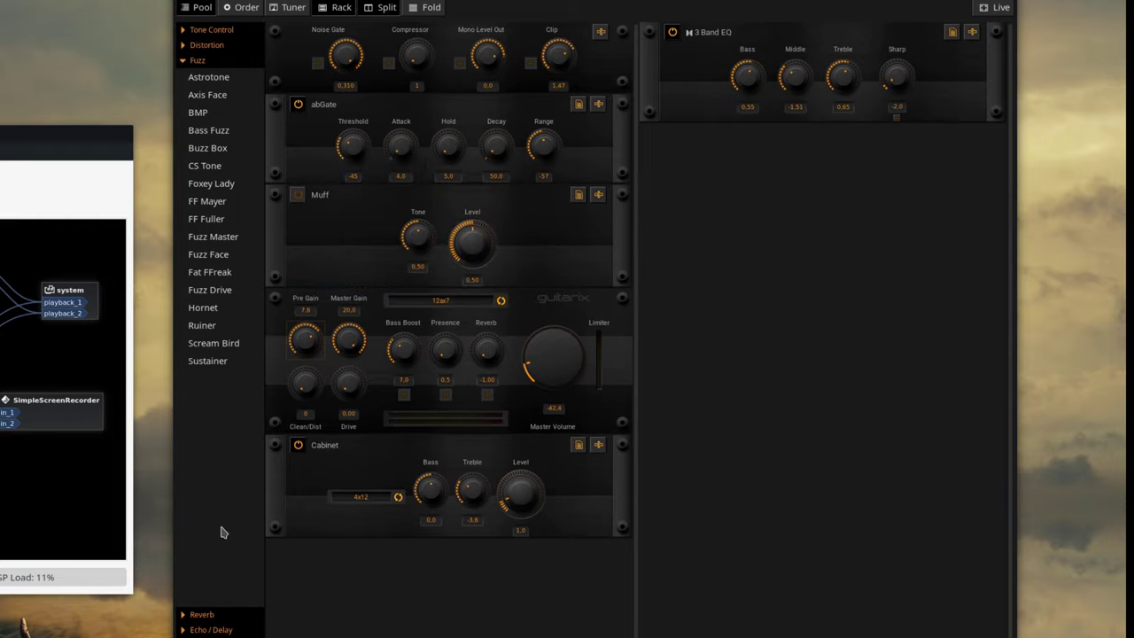
click(219, 611)
drag(236, 183, 700, 132)
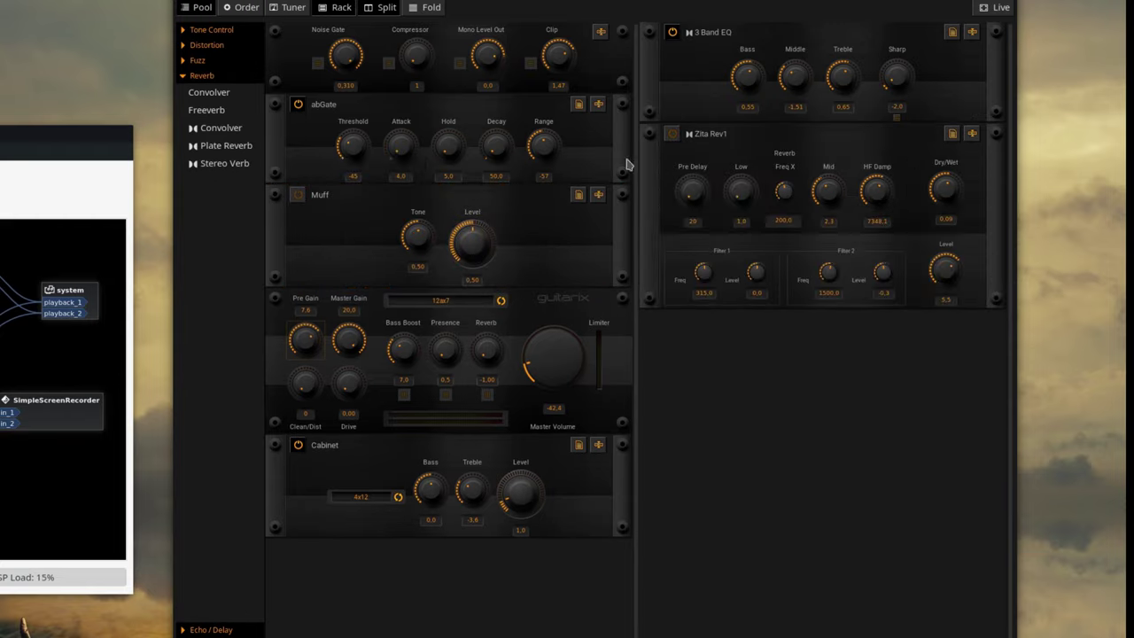
Switch on the Zita Rev1 and set HF Damp to about 3819, Mid to 1.4, Dry/Wet to -0.11 and Level to about -25.4
click(672, 134)
drag(879, 191, 882, 222)
drag(830, 187, 818, 222)
drag(947, 195, 948, 211)
drag(947, 258, 944, 299)
Switch on the Muff, set its Level to 0.85, and adjust the amp's Master Volume to about -21.9
drag(526, 390, 536, 323)
scroll(547, 343, up, 5)
scroll(557, 326, down, 6)
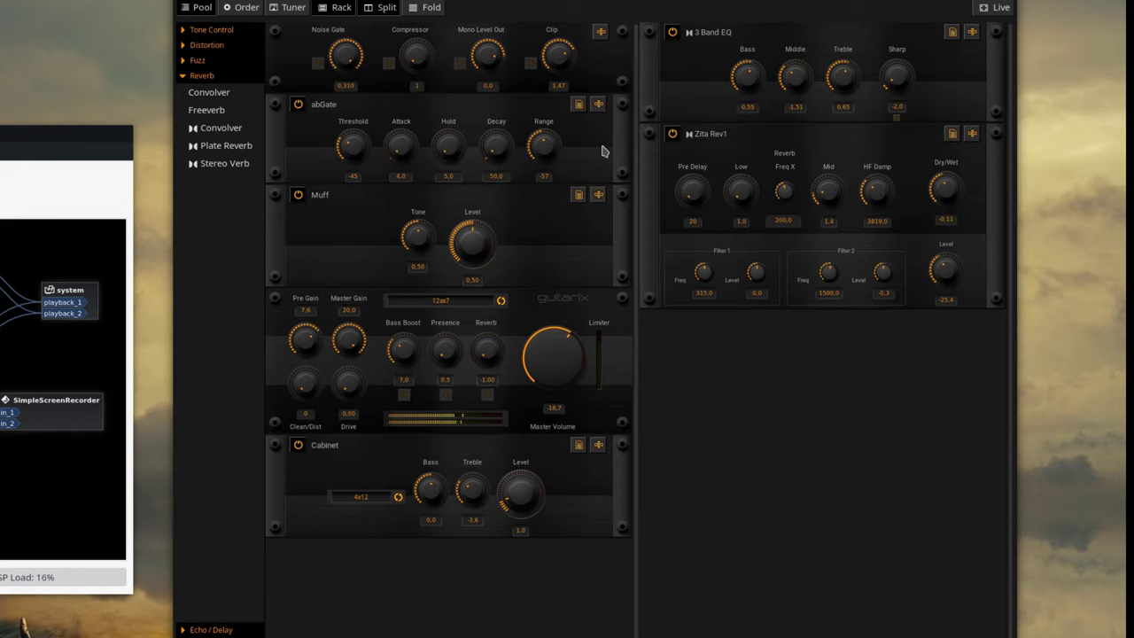
drag(488, 248, 481, 209)
drag(541, 348, 541, 359)
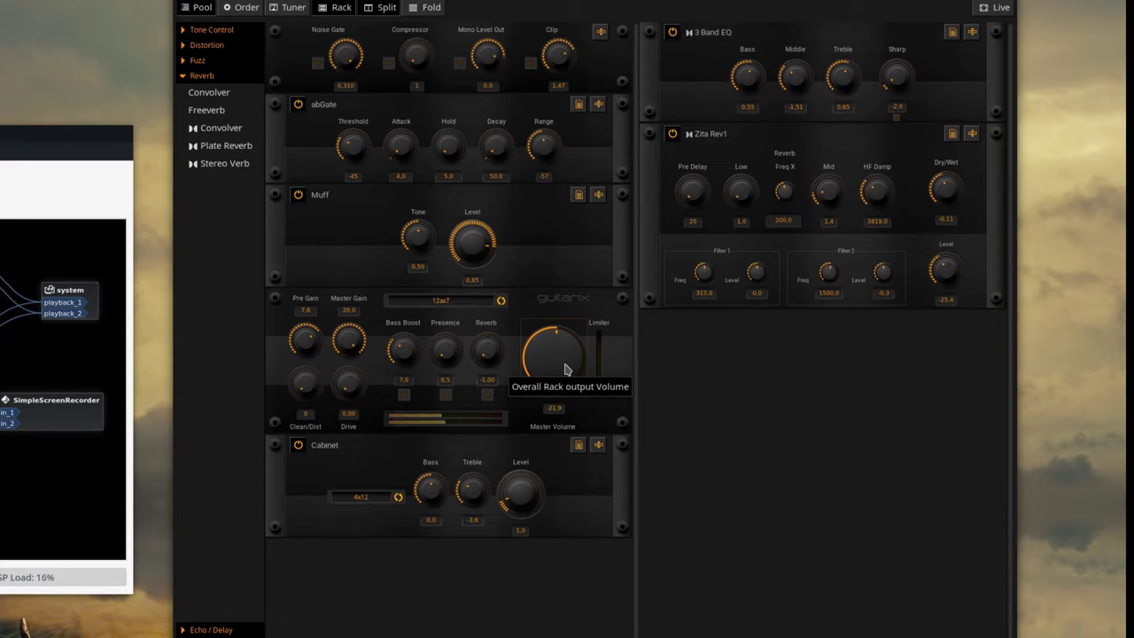
Change the amp's tube model to pre 12ax7/ master 6V6 and set Pre Gain to 1.5, Master Gain to 10.5 and Master Volume to about -10.7
click(464, 301)
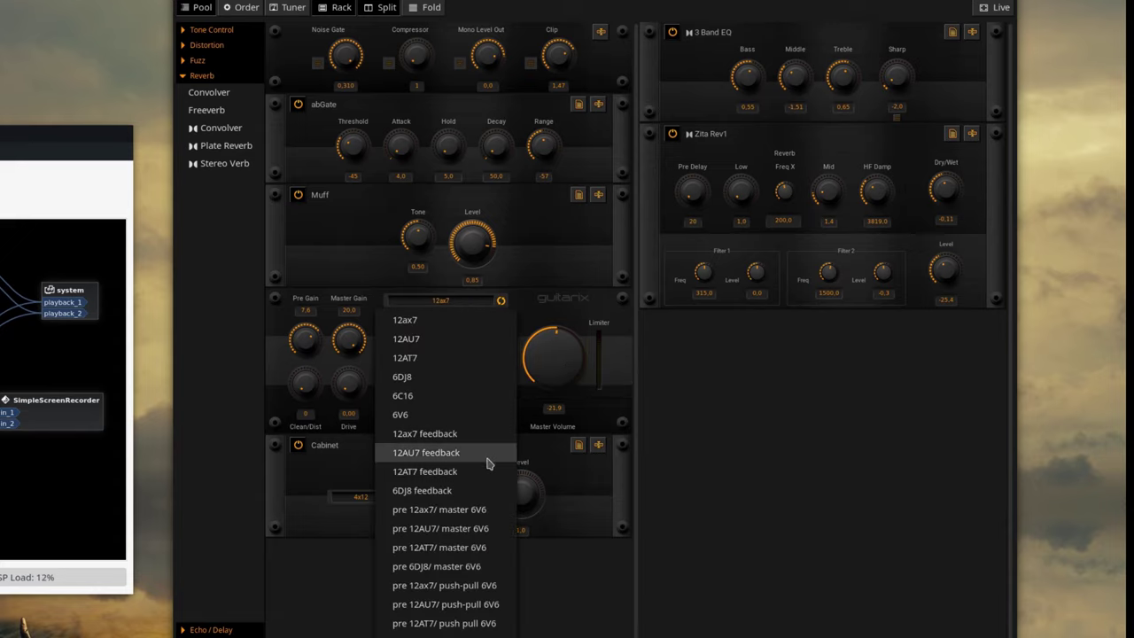
click(486, 509)
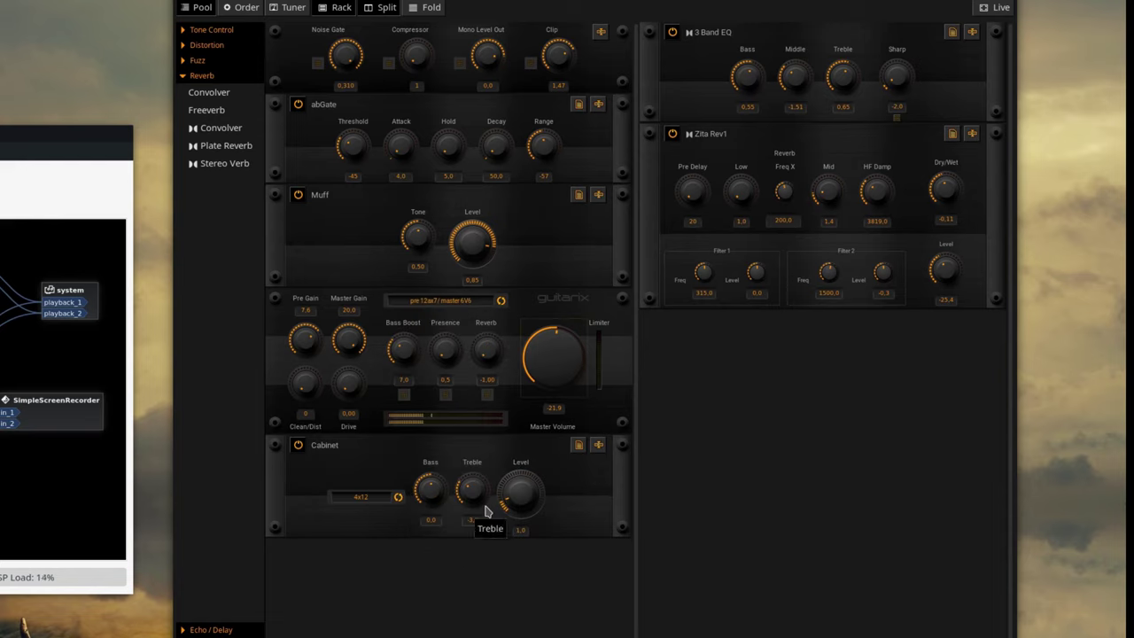
drag(551, 383, 545, 352)
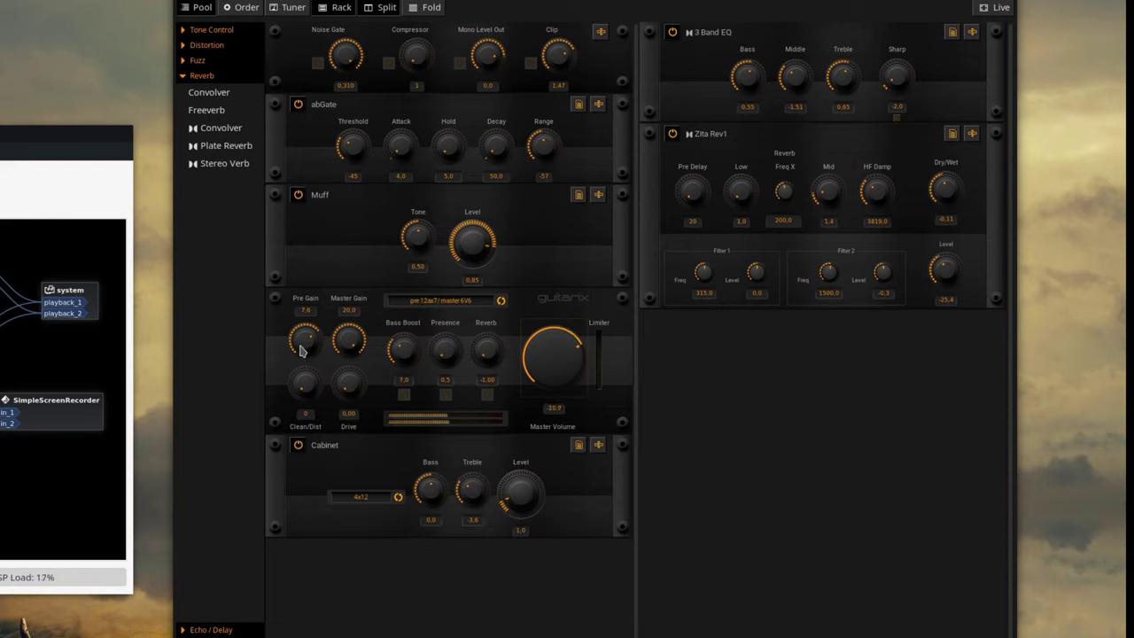
drag(313, 340, 328, 378)
Switch off the Muff and raise the amp's Master Volume further
click(298, 195)
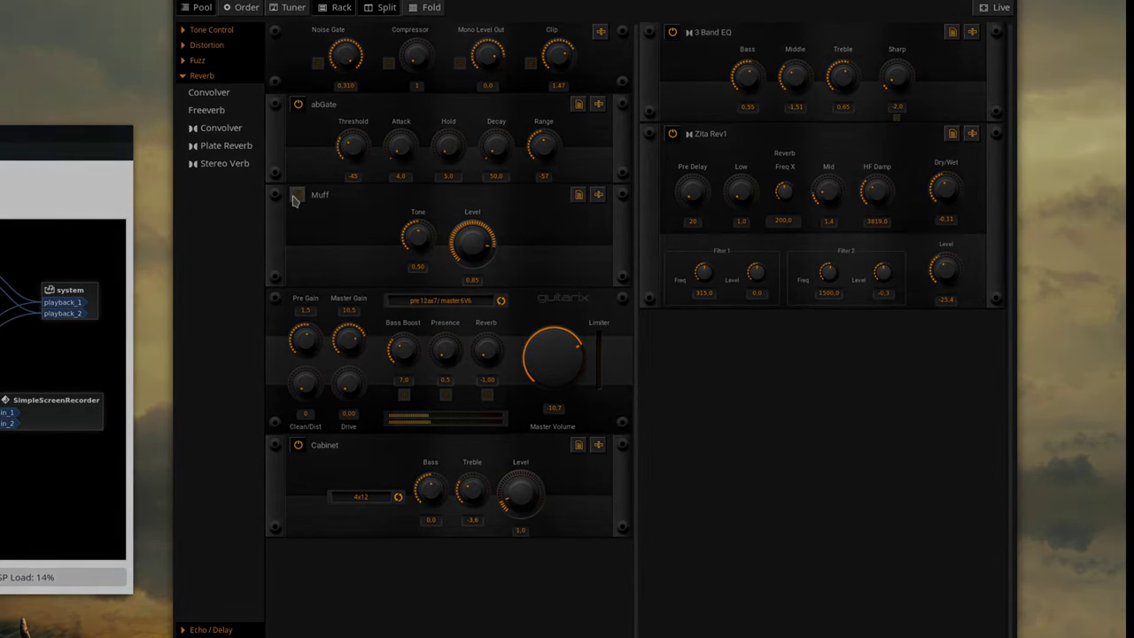
drag(546, 358, 547, 341)
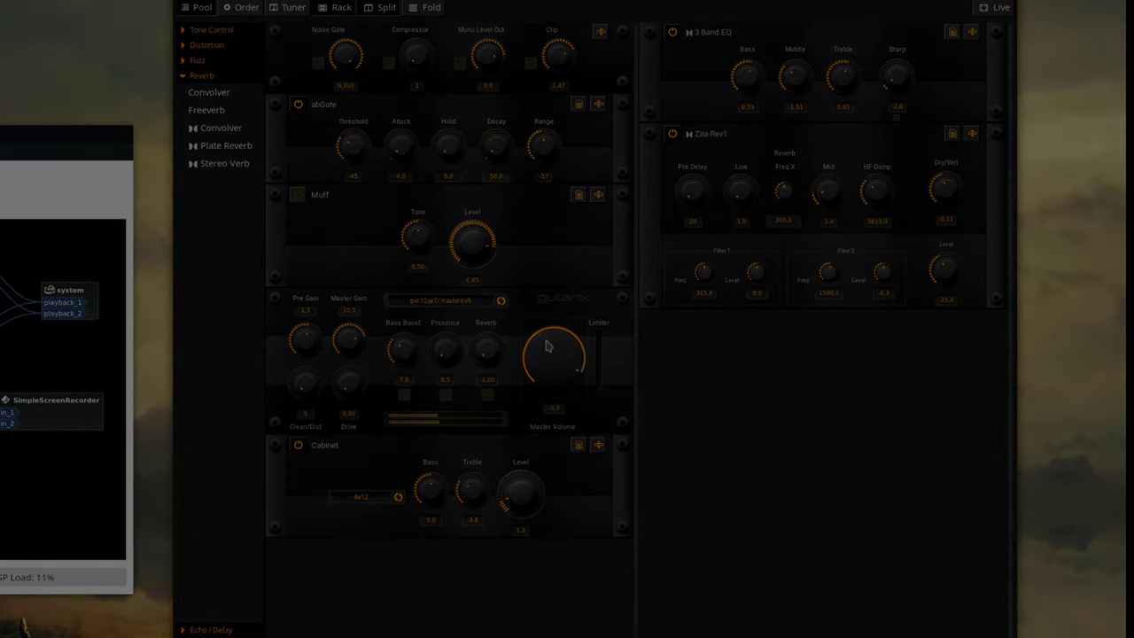